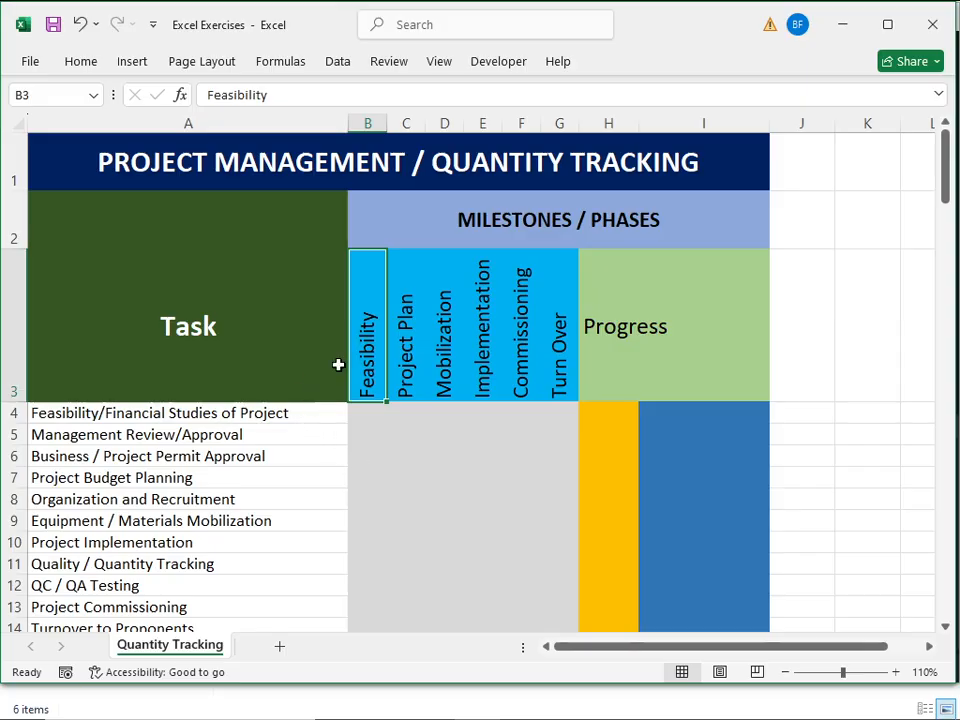
Step: Examine the milestone phase headers, the grey status cells and the two Progress columns of the quantity tracking sheet
click(452, 234)
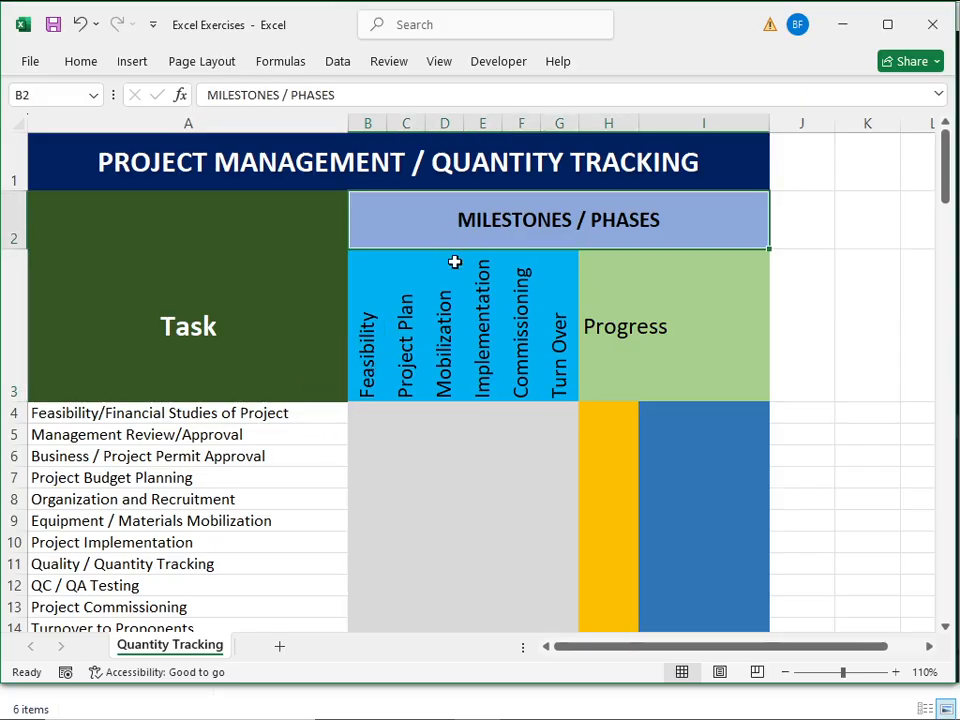
click(370, 361)
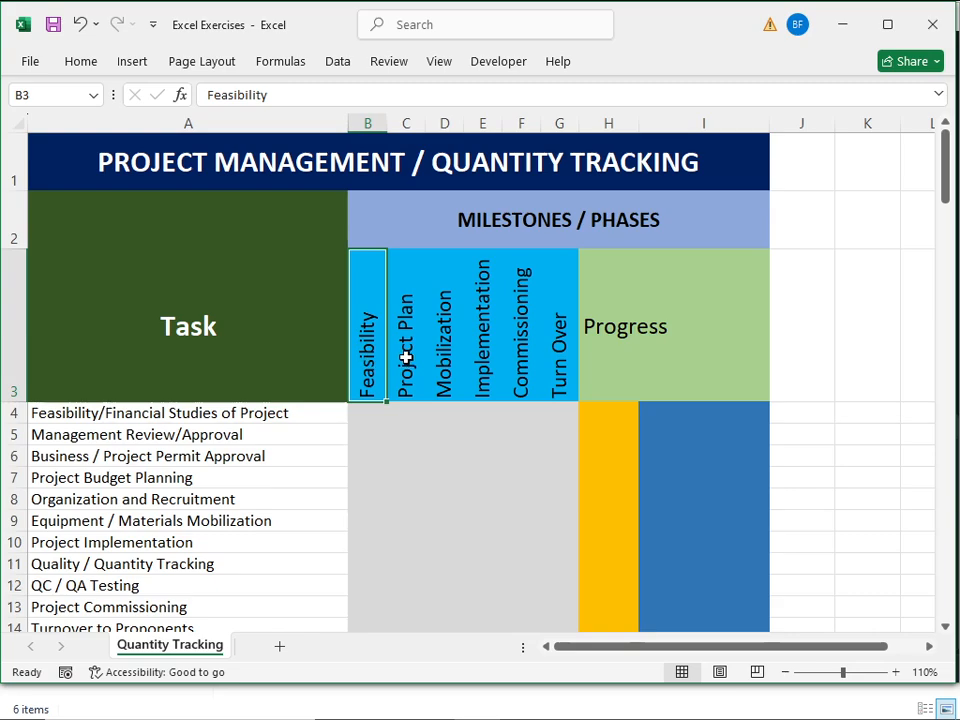
click(406, 360)
click(443, 361)
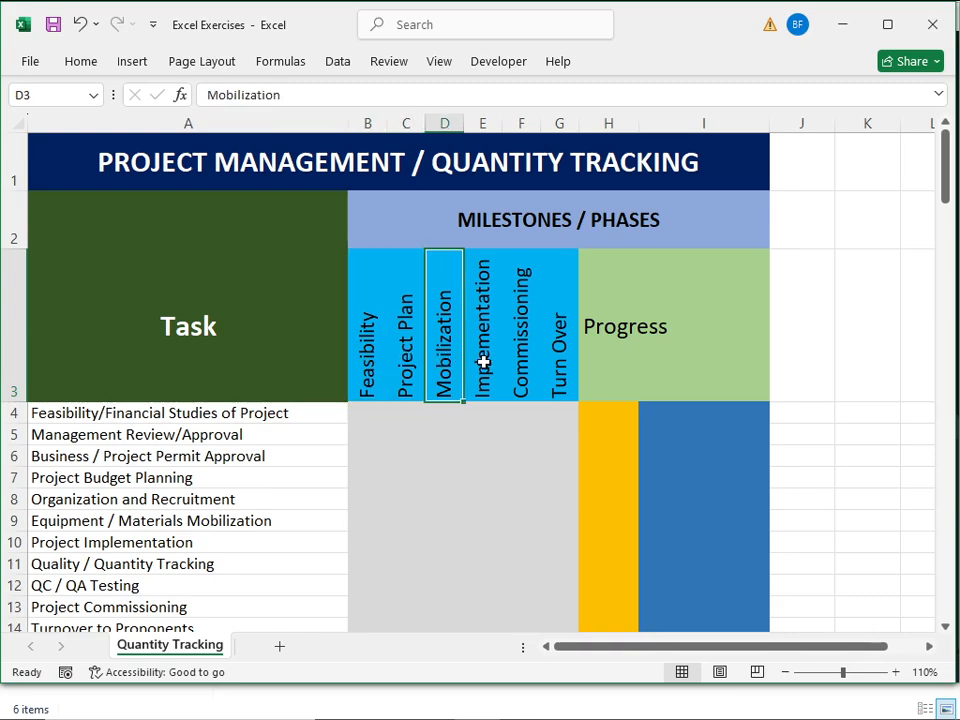
click(481, 360)
click(522, 364)
click(557, 369)
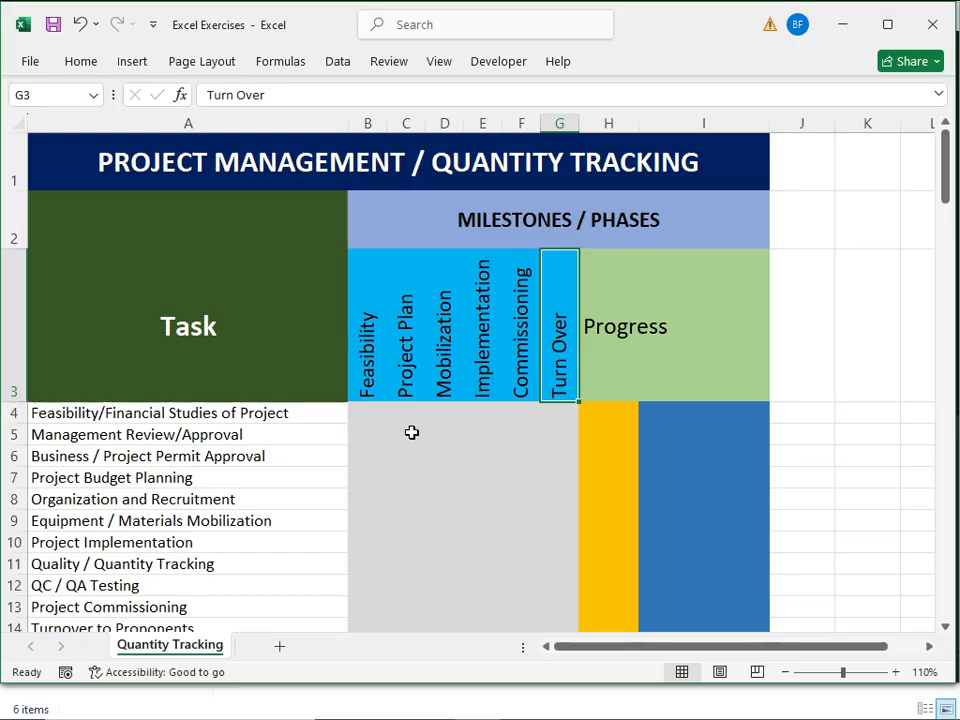
click(367, 415)
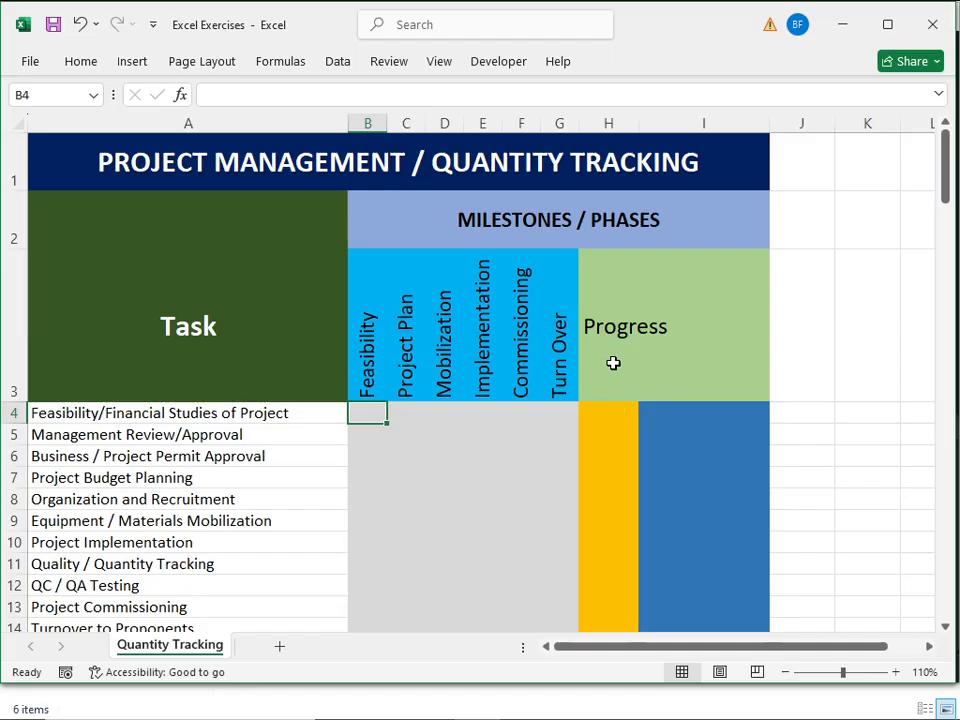
click(607, 411)
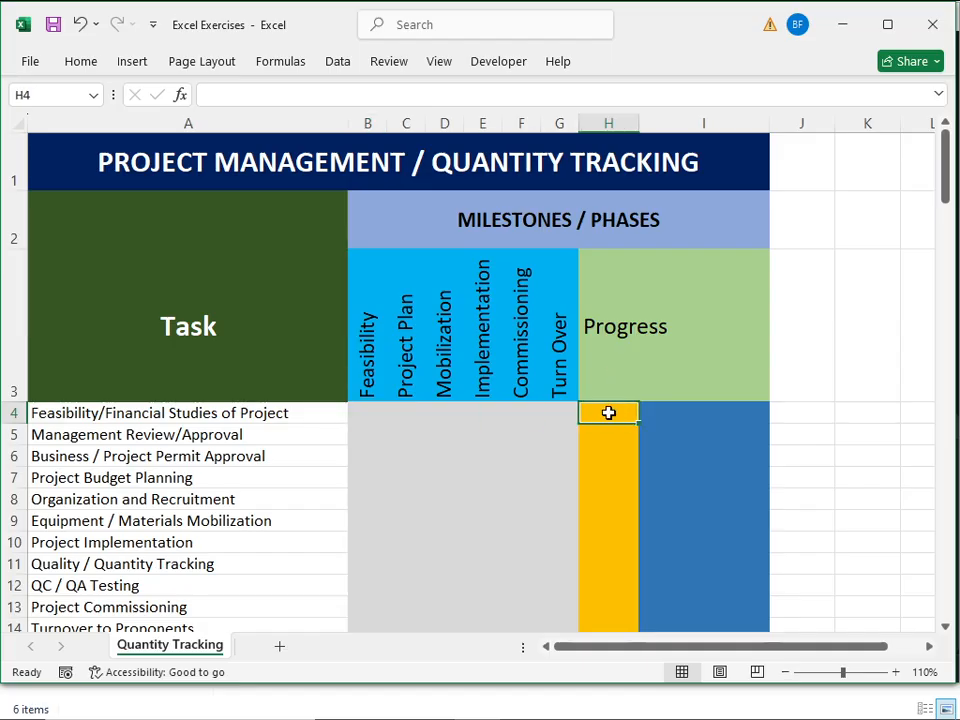
drag(608, 419, 609, 589)
drag(699, 411, 684, 584)
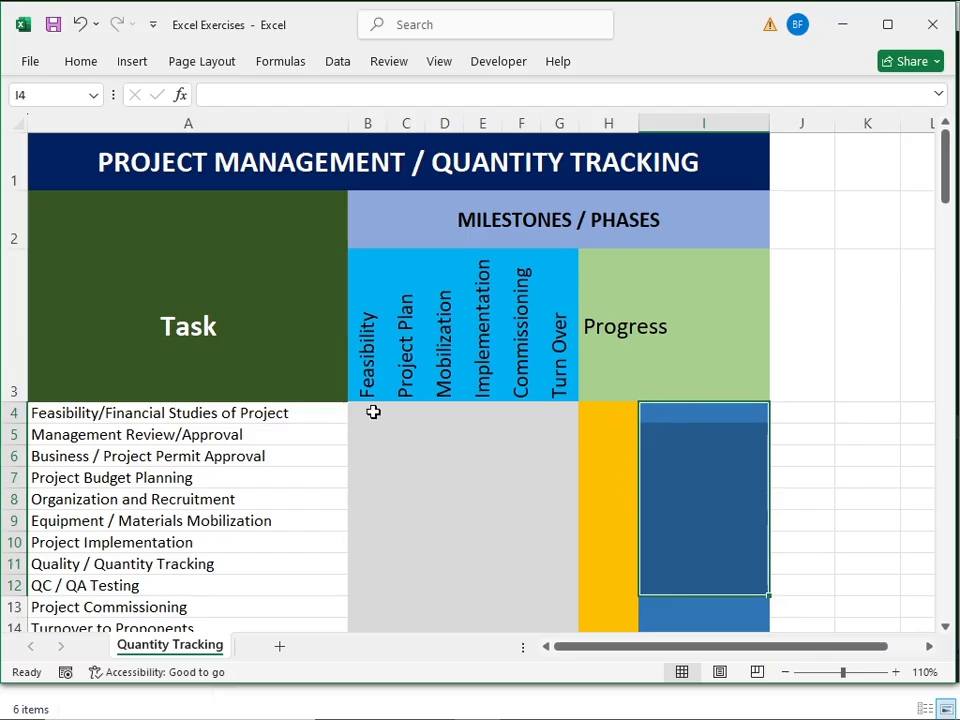
Step: Create an icon set rule for B4:G14 with the circled cross, exclamation and check style, showing only the icons
drag(373, 411, 405, 412)
drag(492, 410, 546, 561)
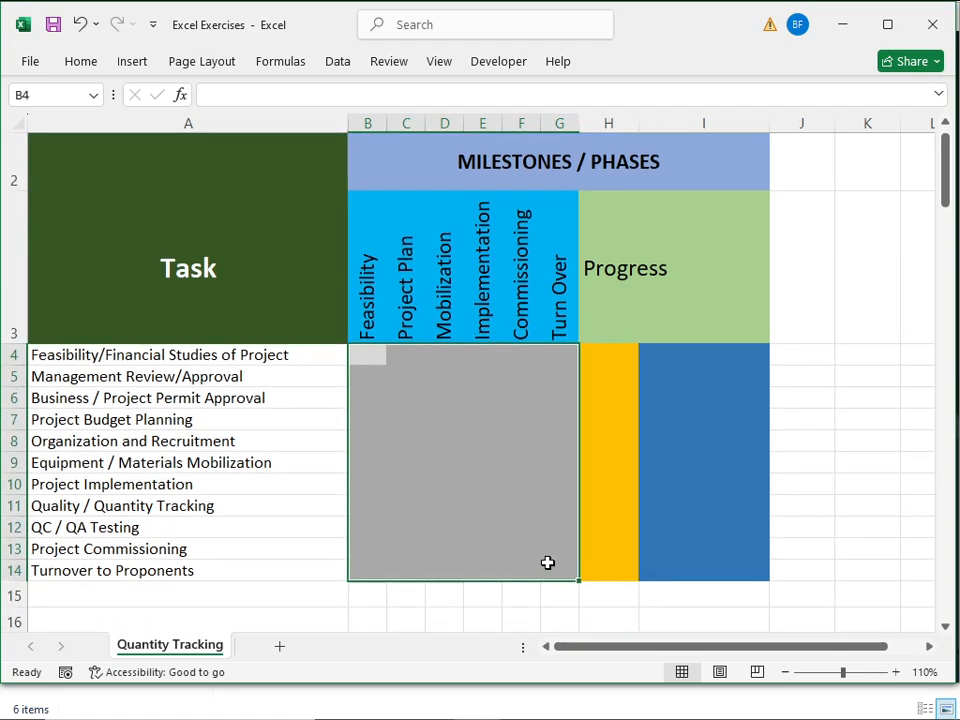
click(81, 61)
click(545, 92)
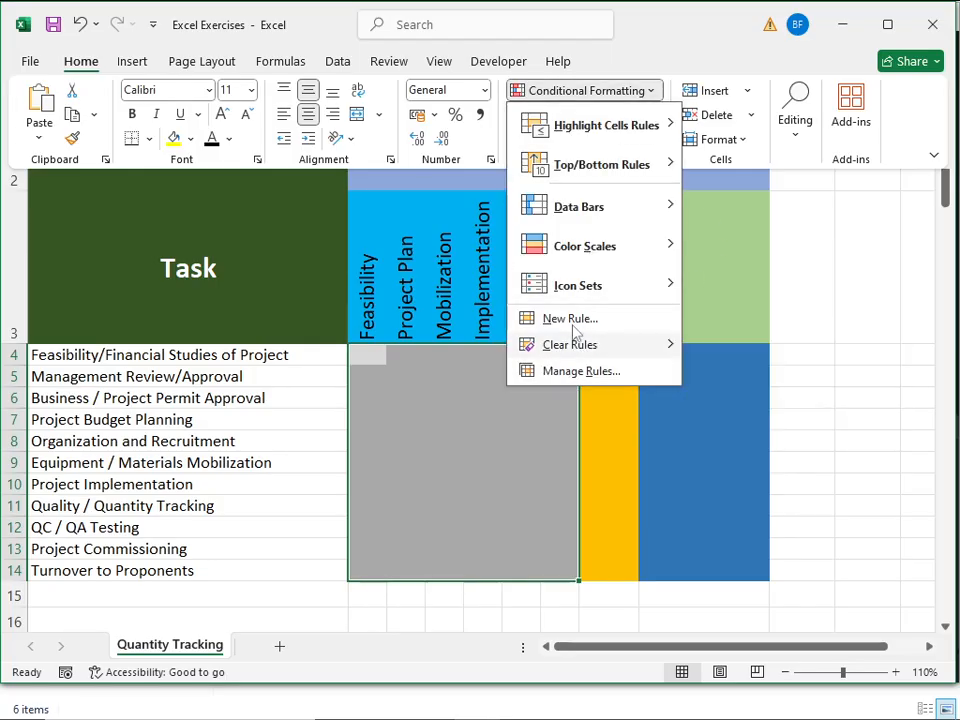
mouse_move(576, 290)
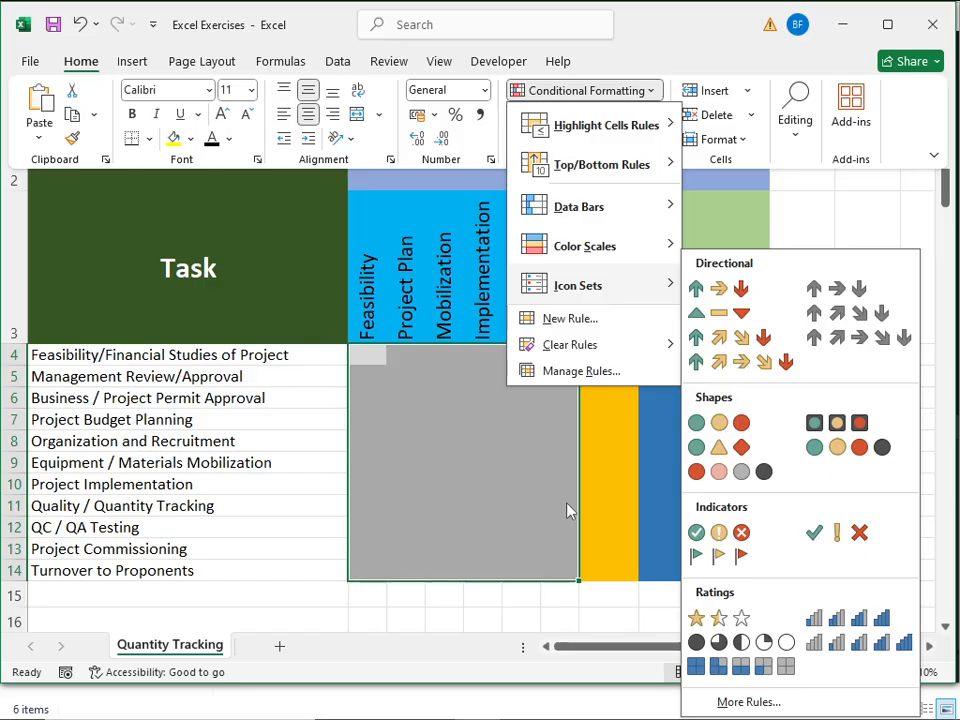
click(725, 700)
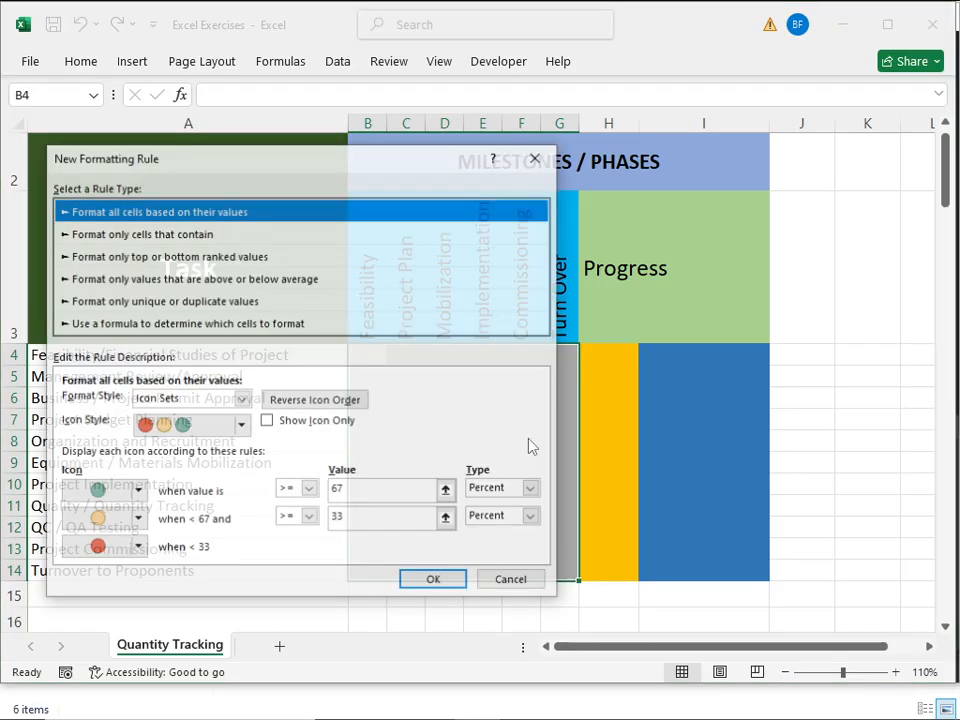
click(241, 426)
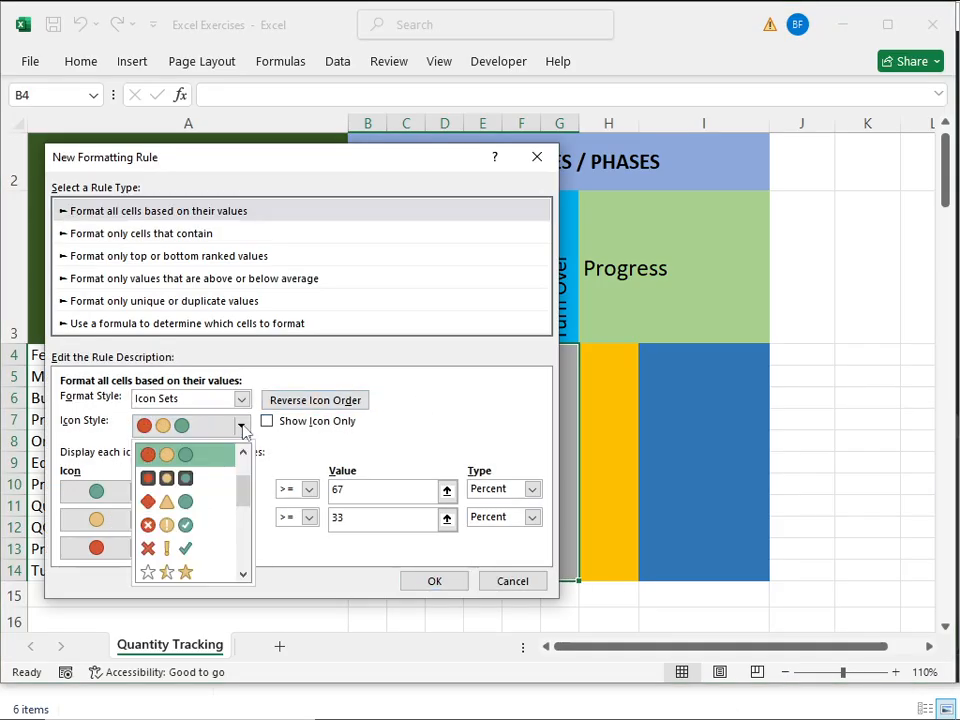
click(194, 530)
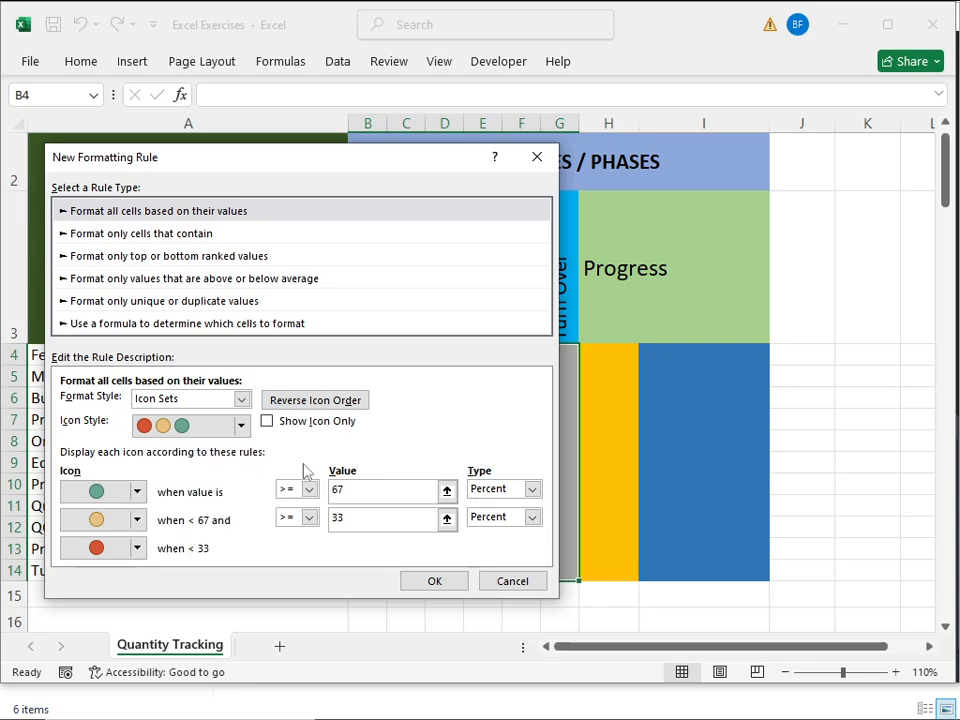
click(268, 423)
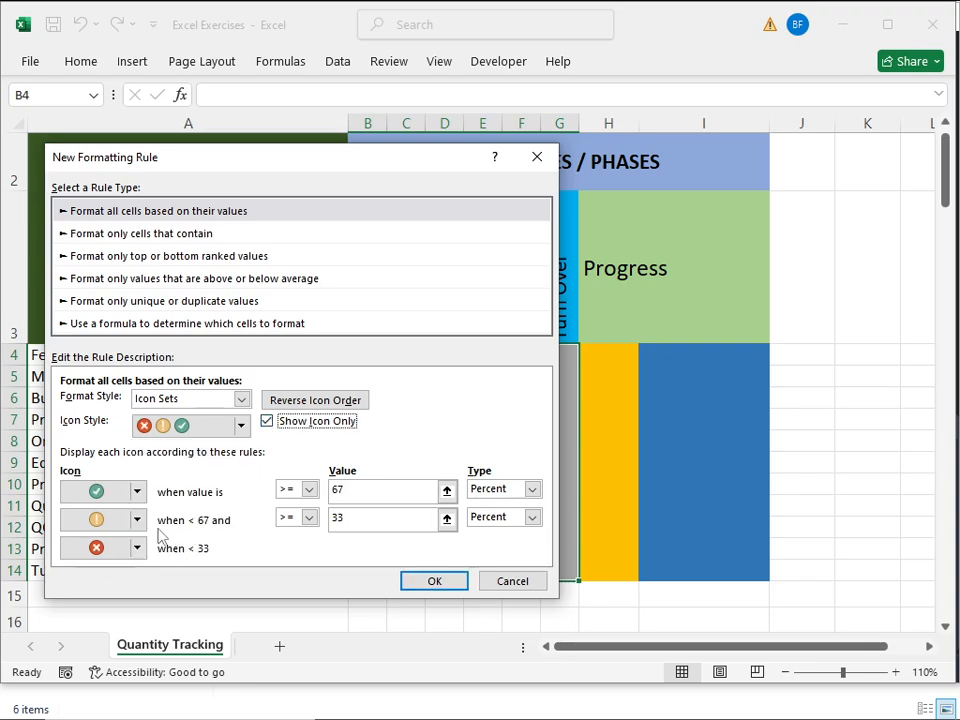
Step: Set the exclamation icon's threshold type to Number and its value to 0
click(532, 489)
click(515, 516)
click(532, 517)
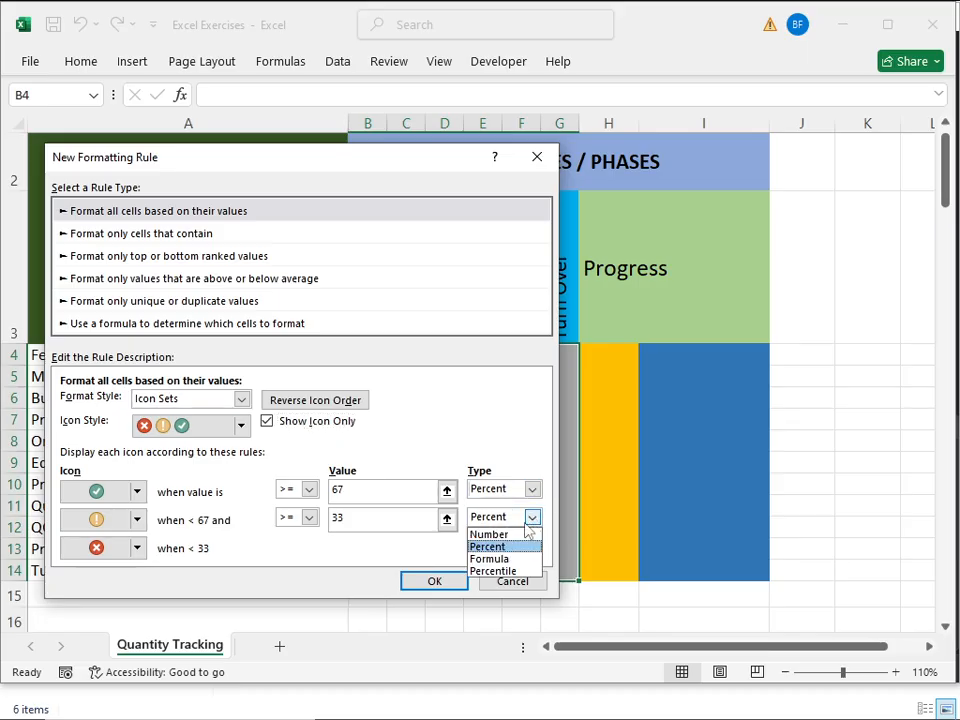
click(490, 534)
double_click(337, 517)
text(0)
Step: Set the green check icon's threshold value to 10
drag(364, 490, 318, 495)
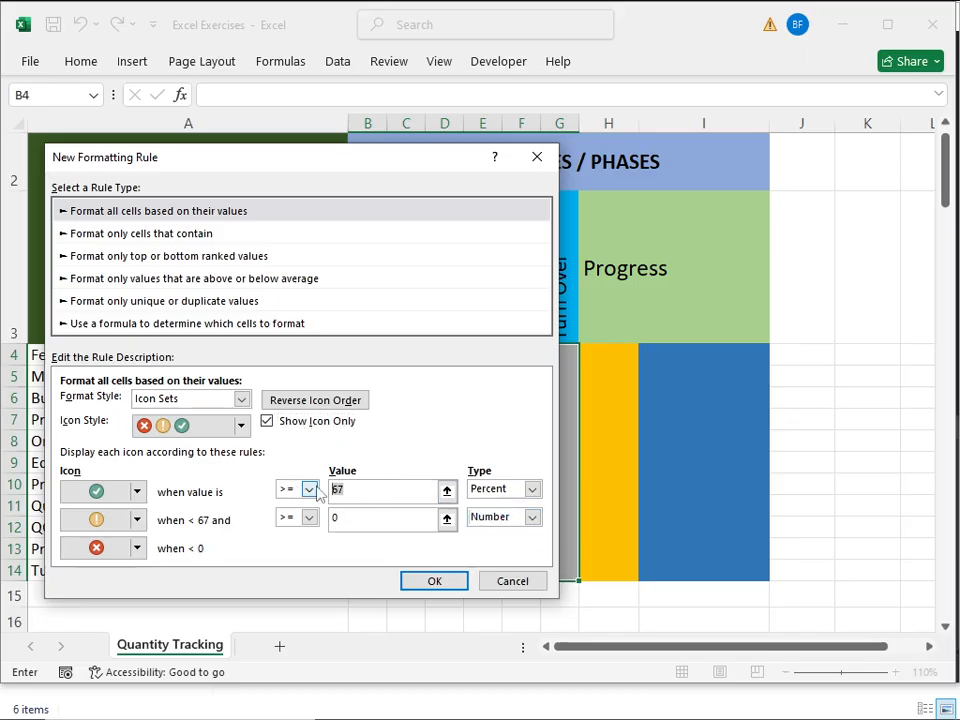
text(10+)
key(Down)
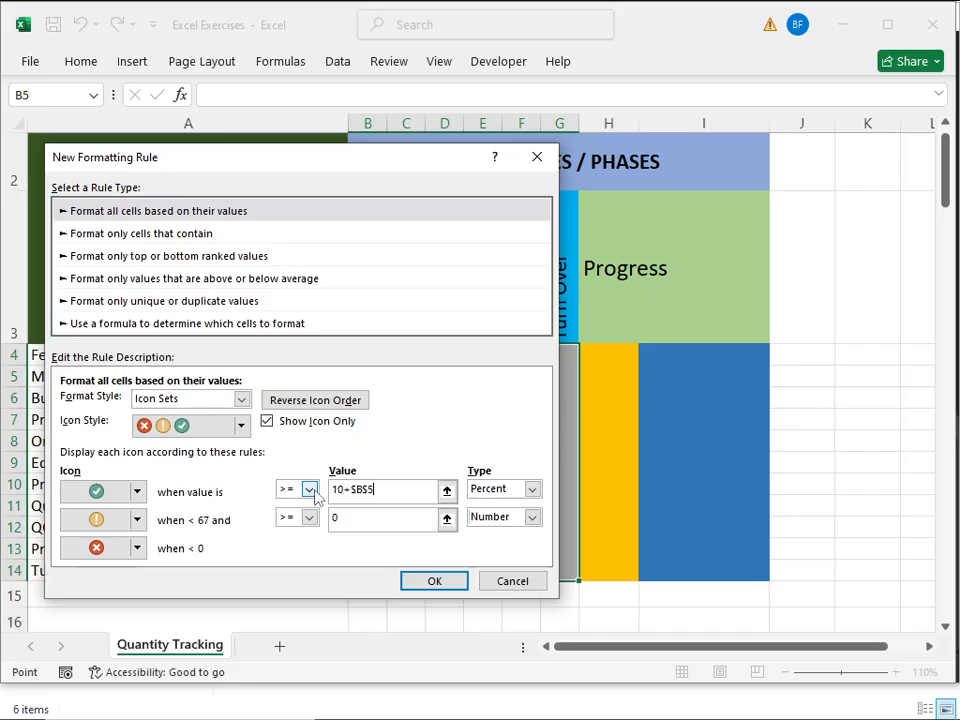
key(BackSpace)
key(BackSpace)
key(BackSpace)
key(BackSpace)
key(BackSpace)
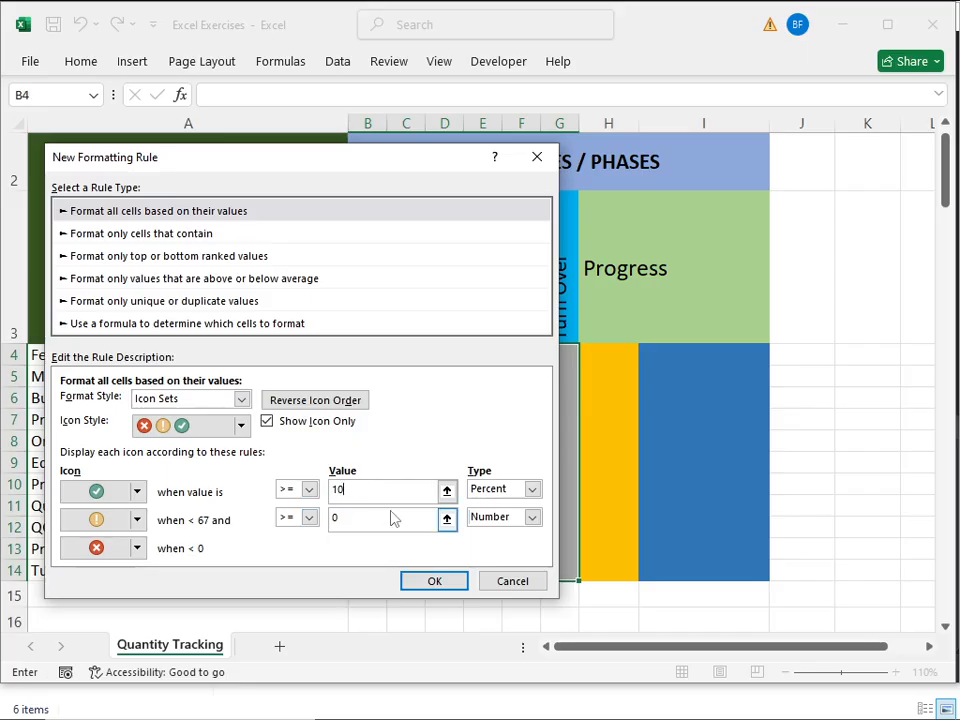
Step: Set the exclamation icon's threshold value to 5 and apply the formatting rule
click(368, 516)
key(BackSpace)
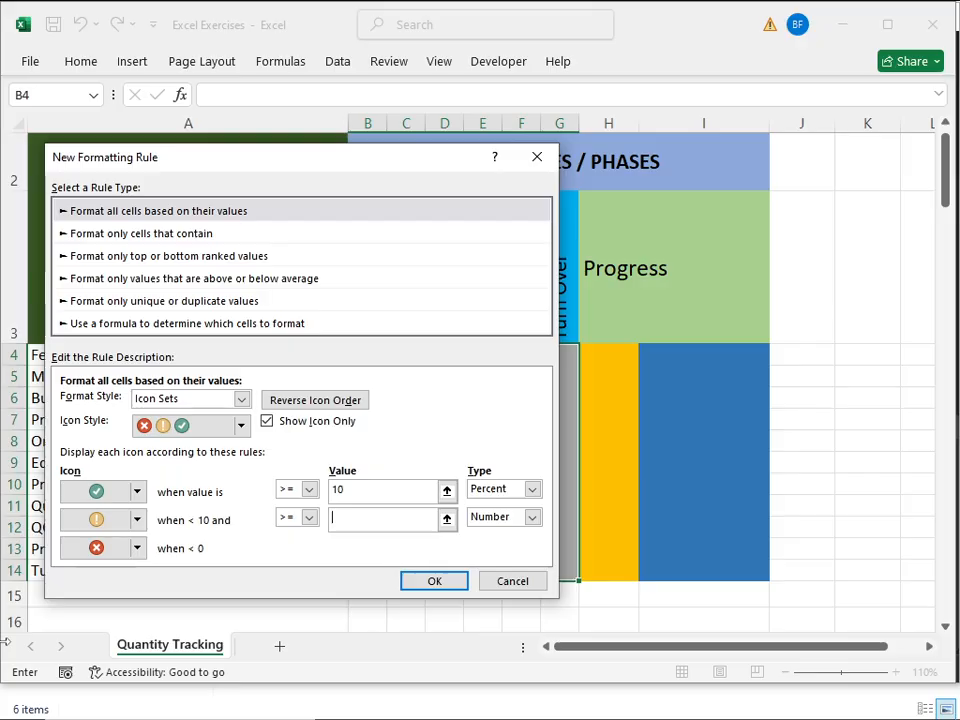
text(5)
click(418, 582)
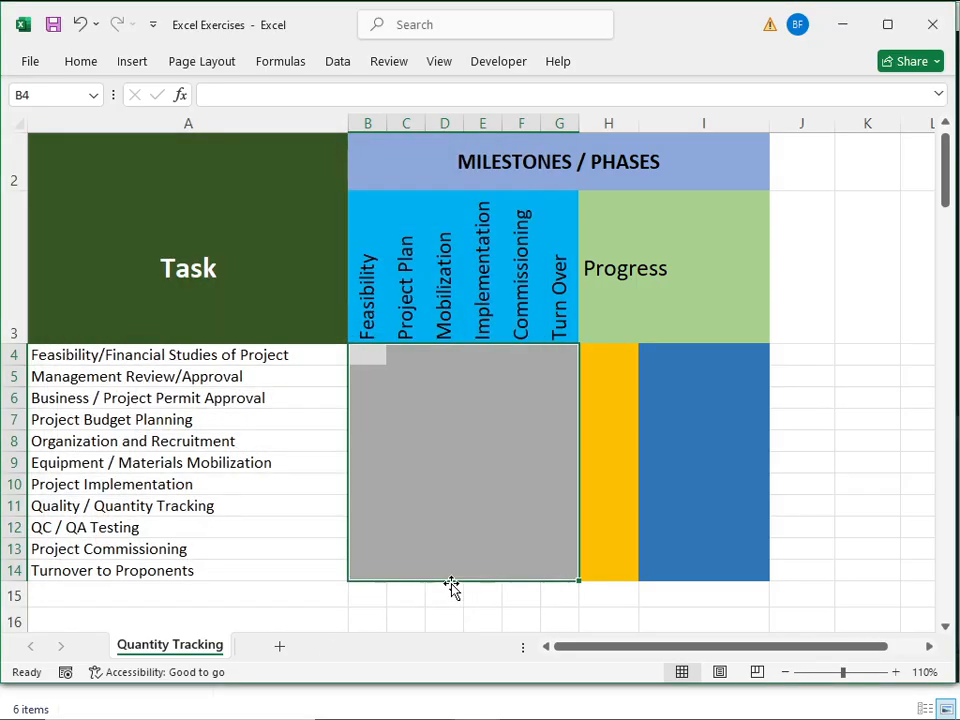
Step: Fill the Feasibility/Financial Studies row with 10 in B4 and 5 in each cell from C4 to G4
click(373, 355)
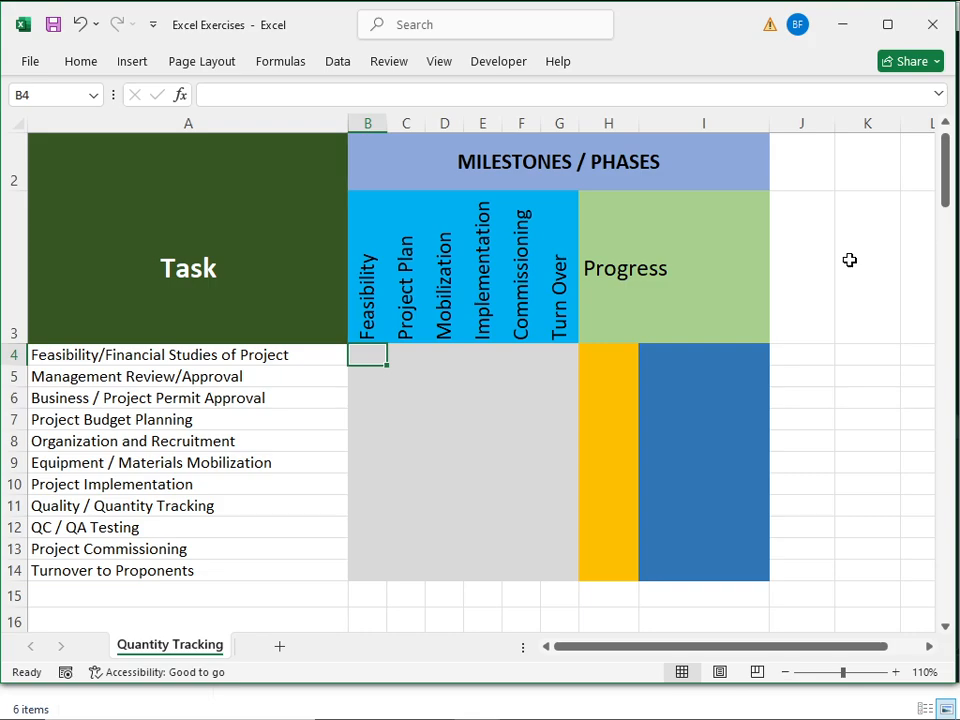
text(10)
key(Tab)
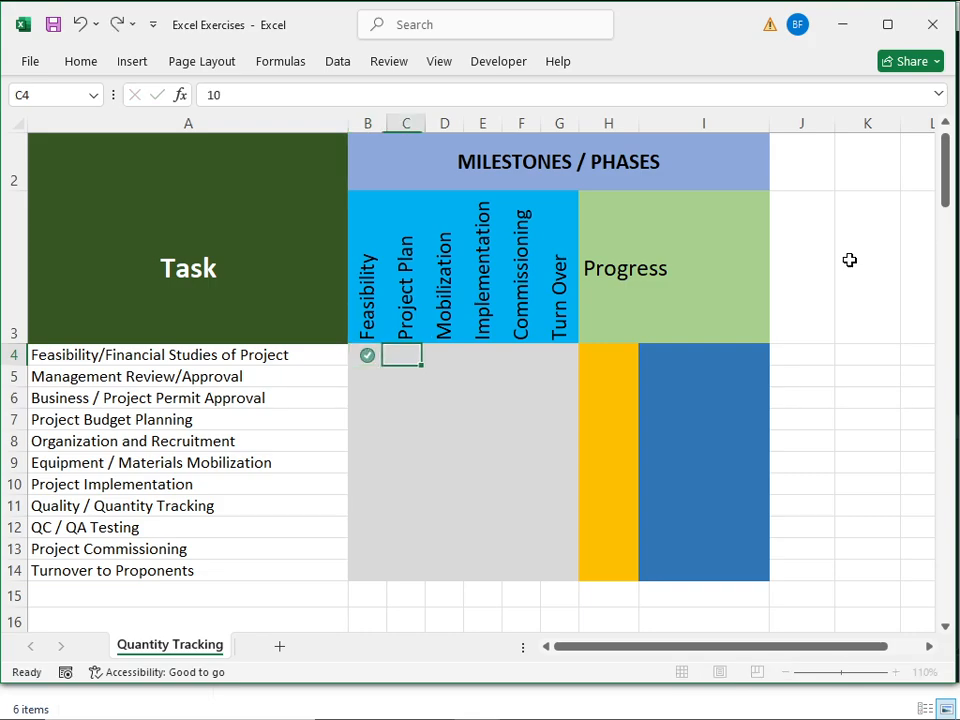
text(5)
key(Tab)
text(5)
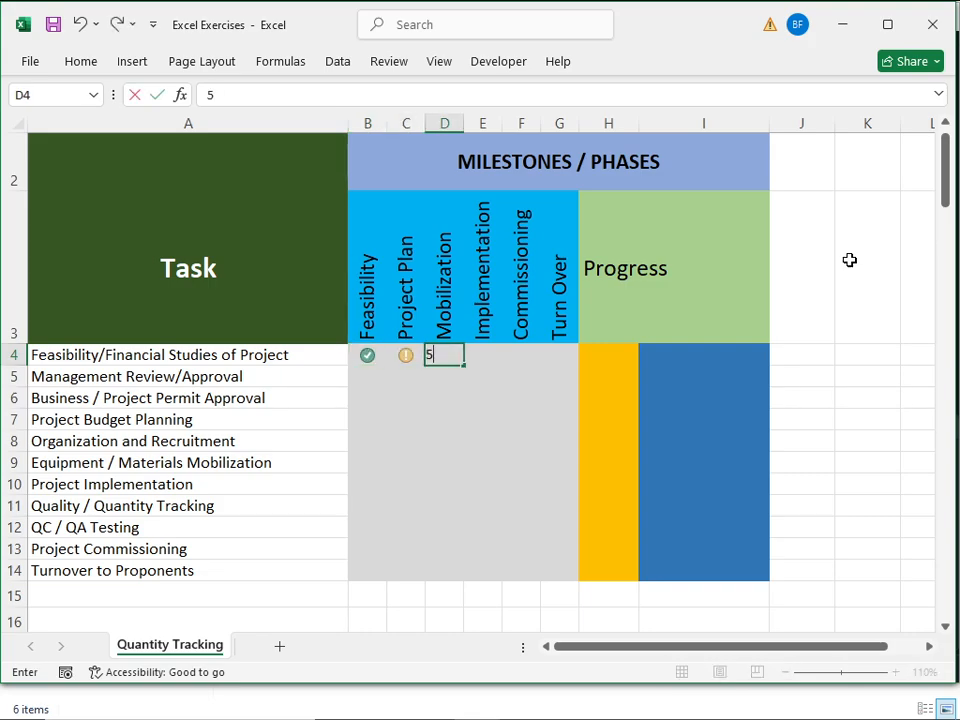
key(Tab)
text(5)
key(Tab)
text(5)
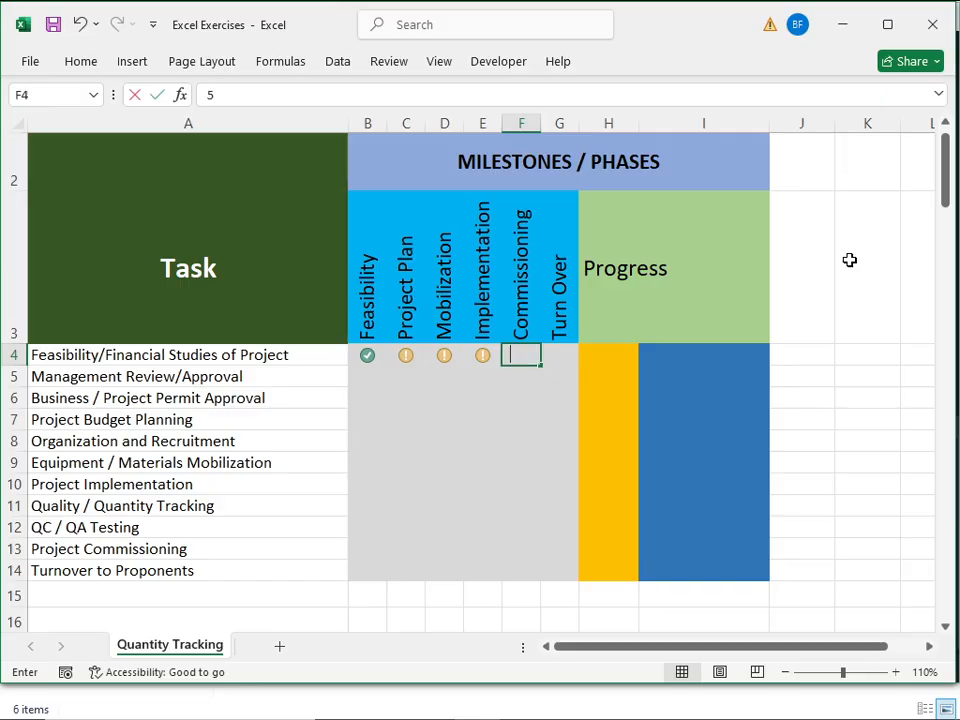
key(Tab)
text(5)
key(Tab)
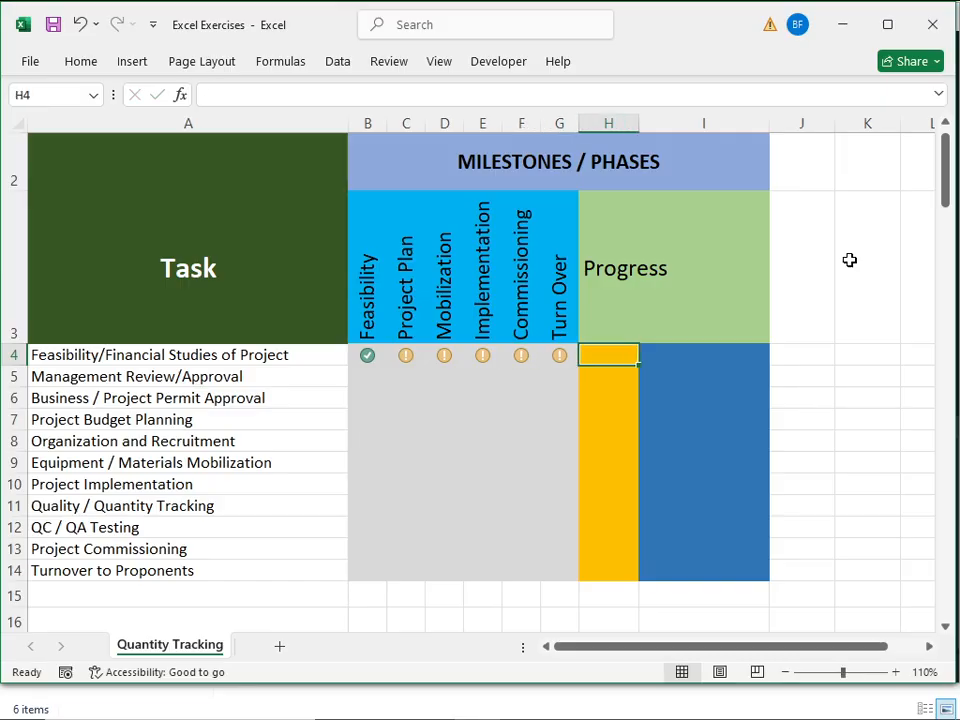
Step: Begin a formula in H4 that counts the cells equal to 10 in the row, COUNTIF(B4:G4,10)
text(=)
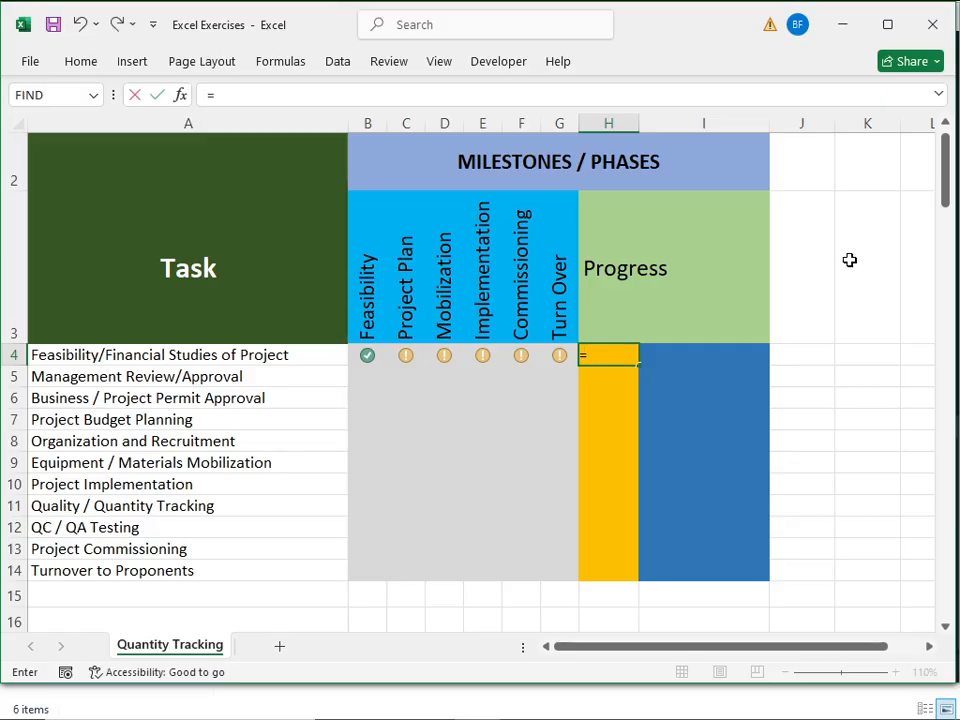
text(count)
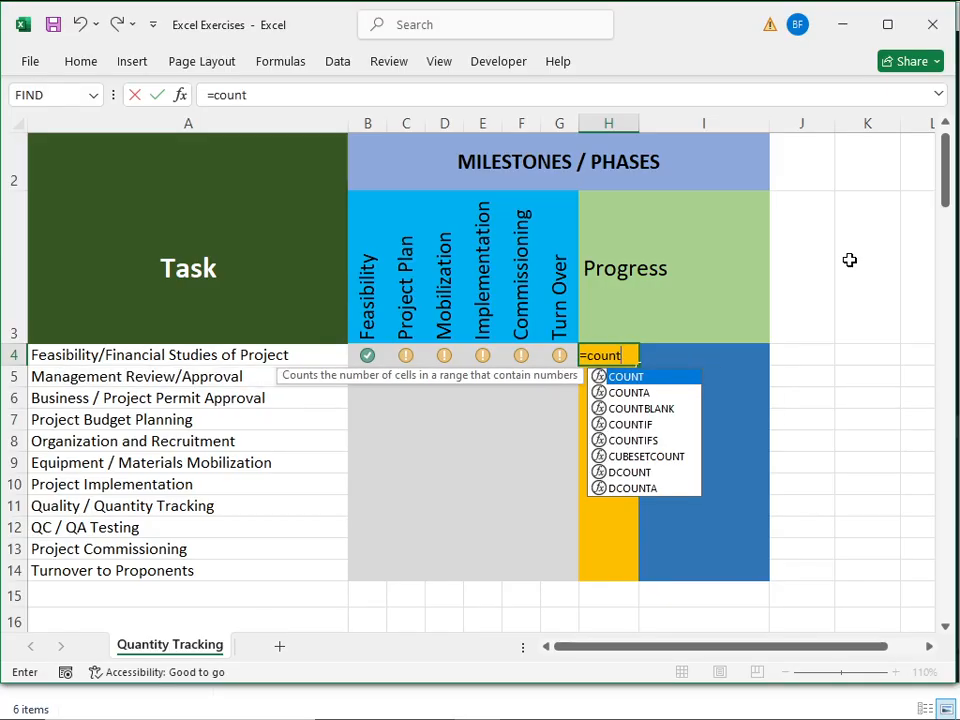
text(if)
key(Tab)
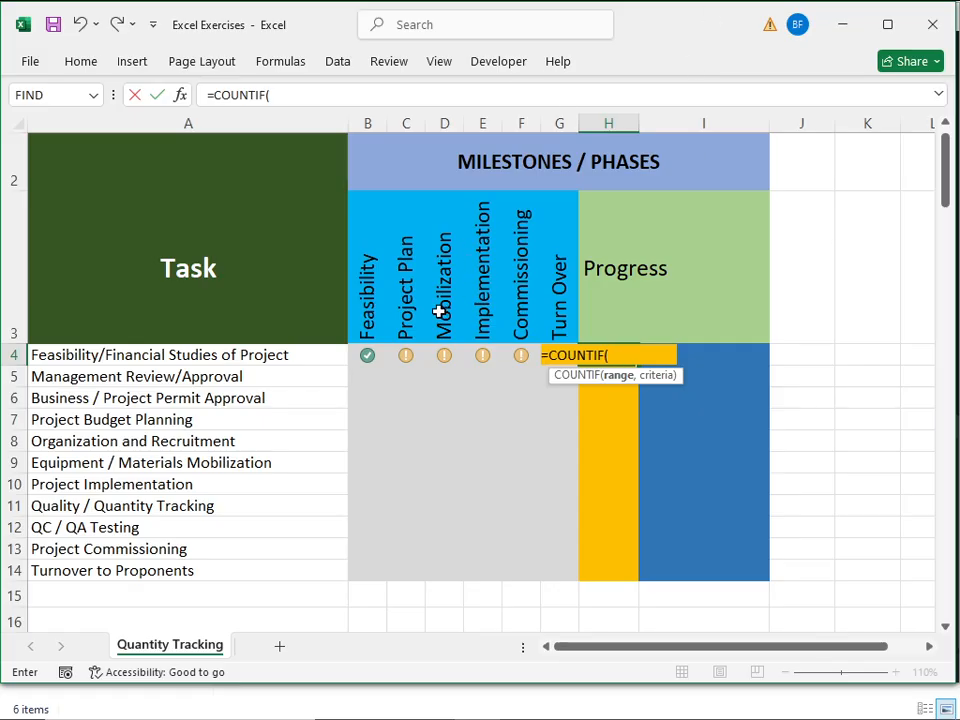
drag(358, 358, 561, 352)
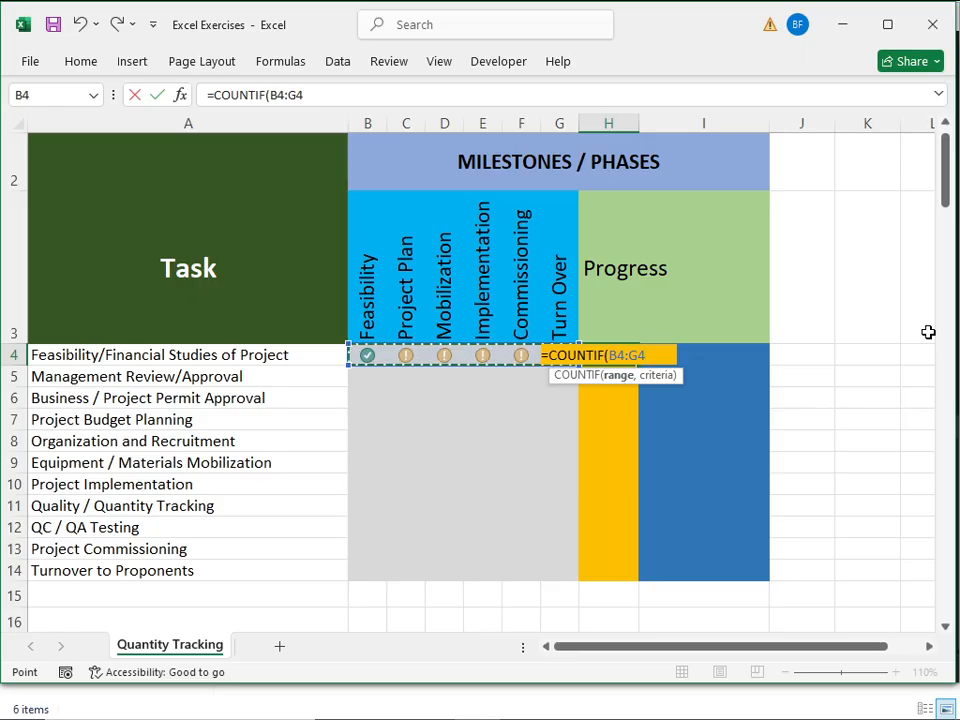
text(,10)
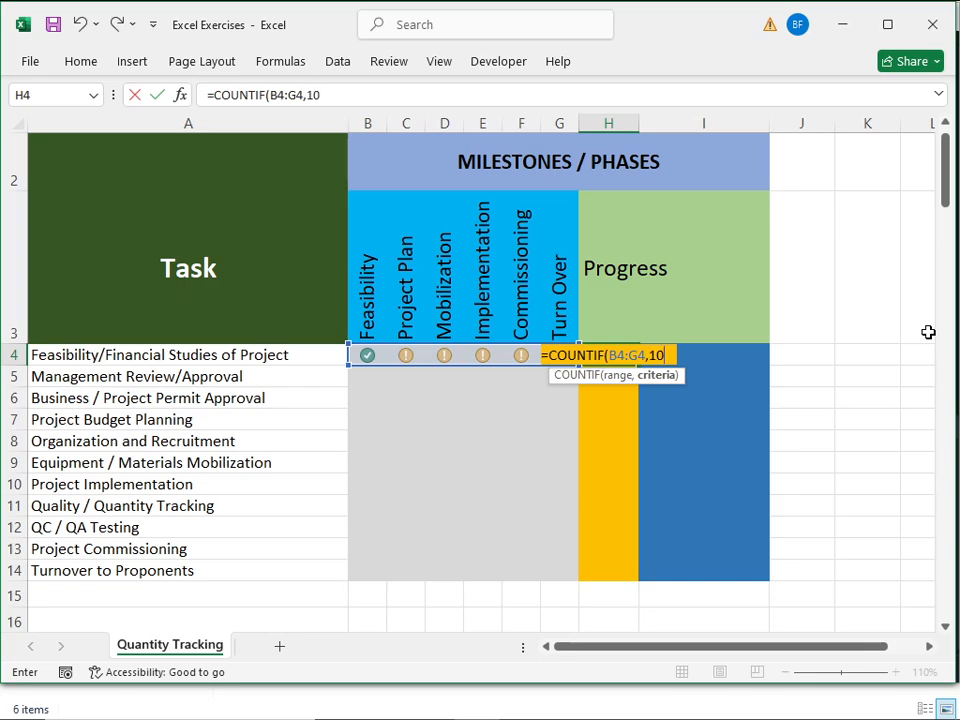
text())
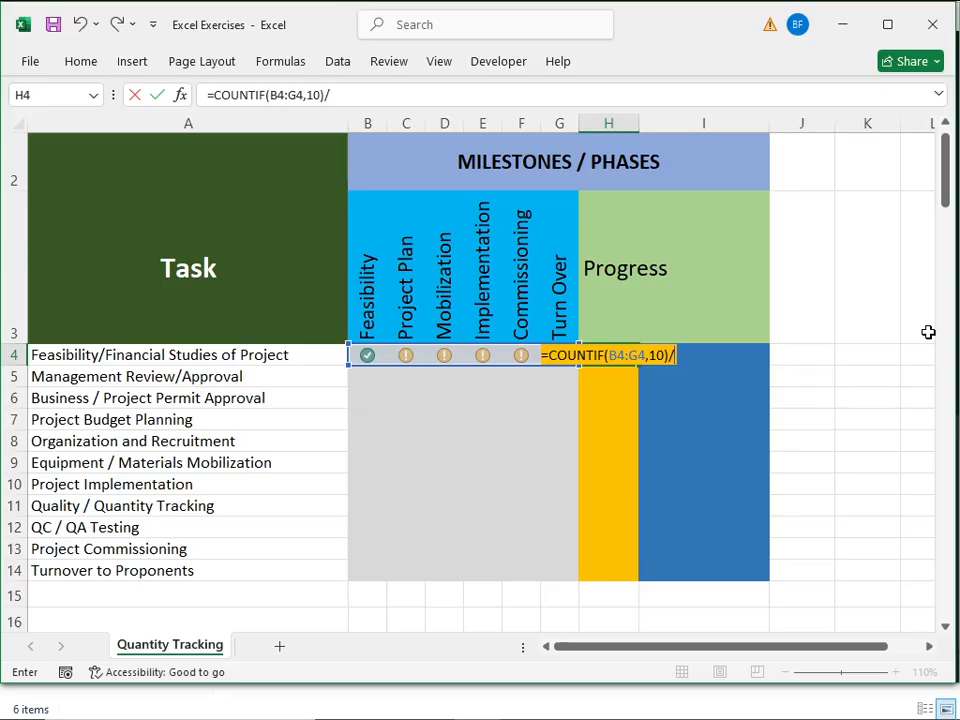
Step: Complete the H4 progress formula by dividing the count by COUNTA(B4:G4), and enter it
text(/c)
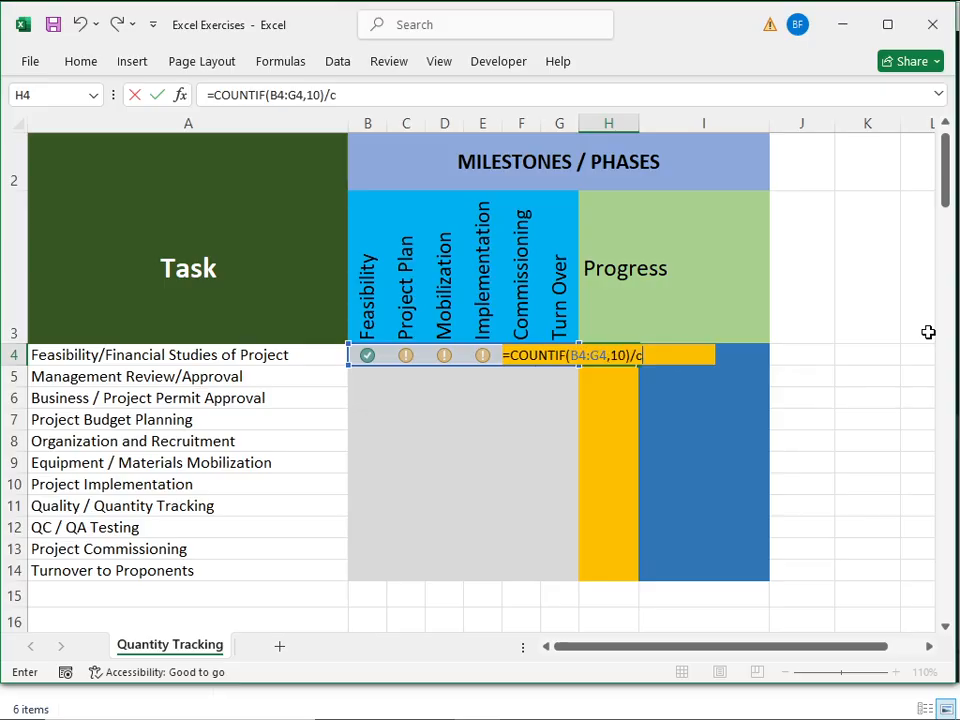
text(ount)
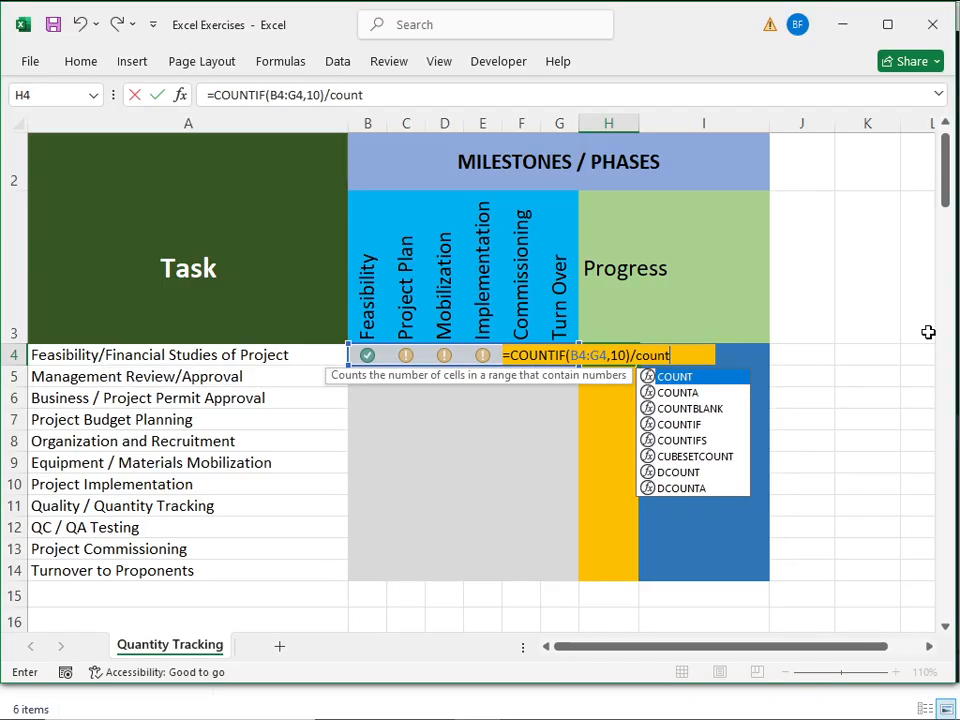
text(a)
key(Tab)
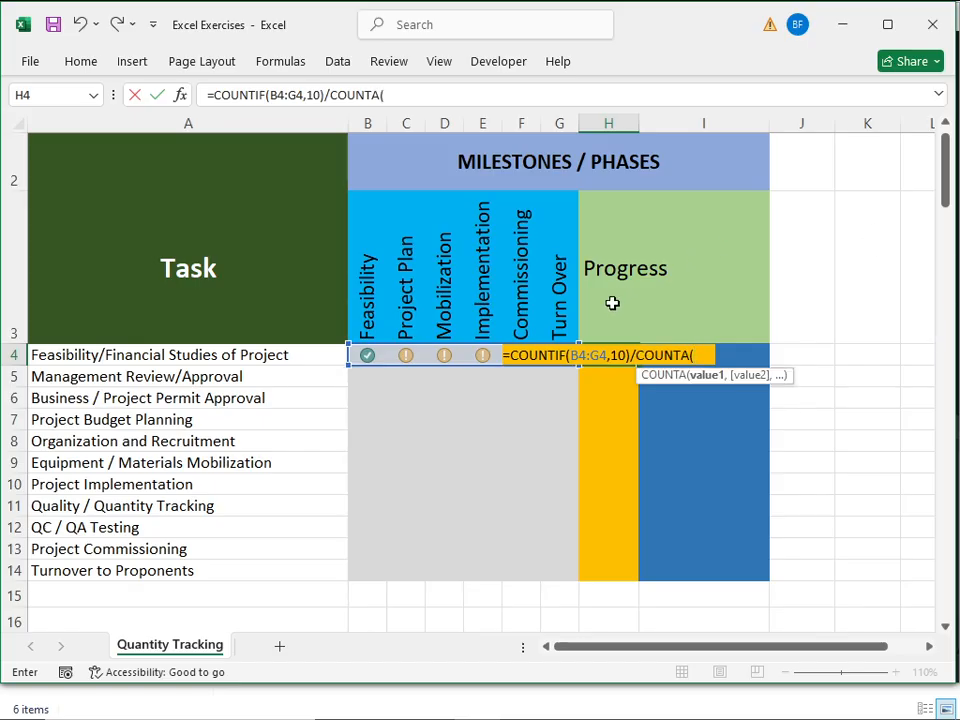
drag(359, 353, 559, 352)
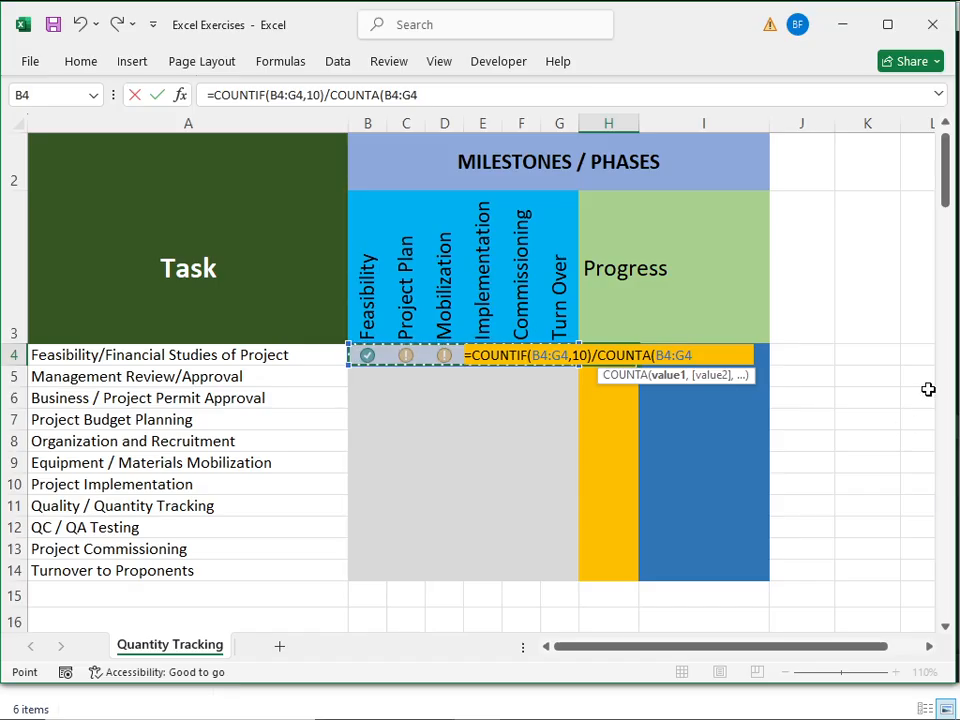
text())
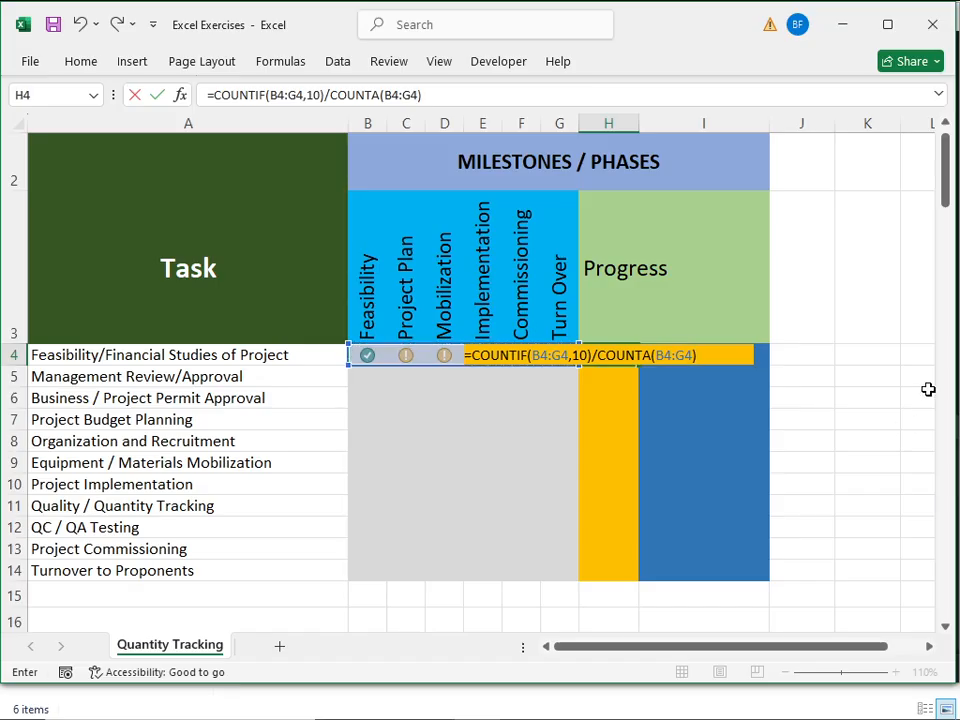
key(Return)
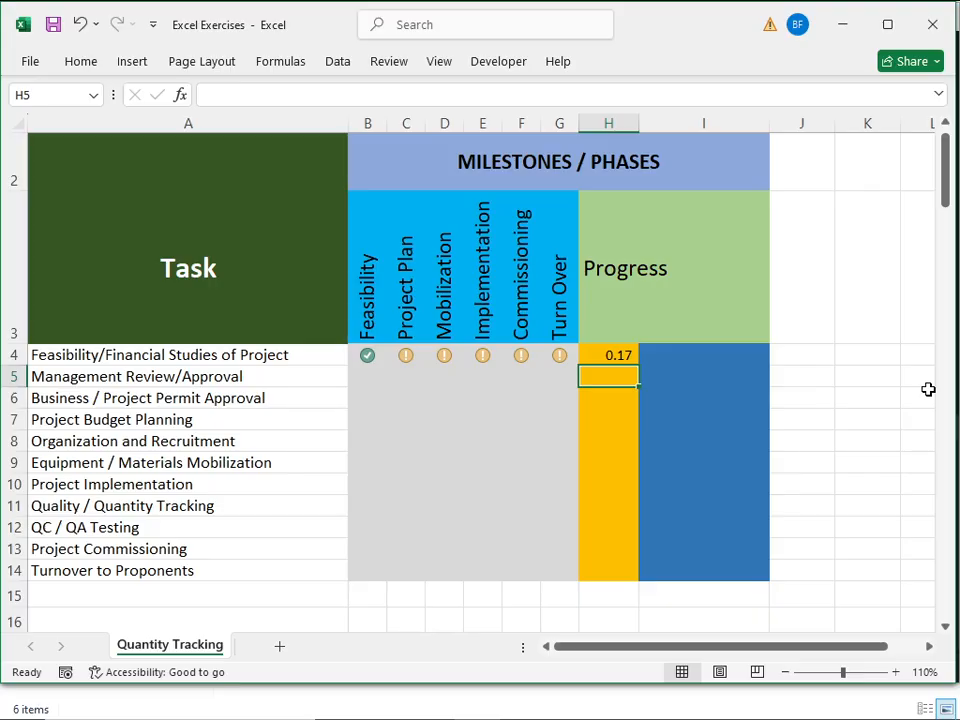
Step: Format the progress cells H4 to H14 as percentages
key(Up)
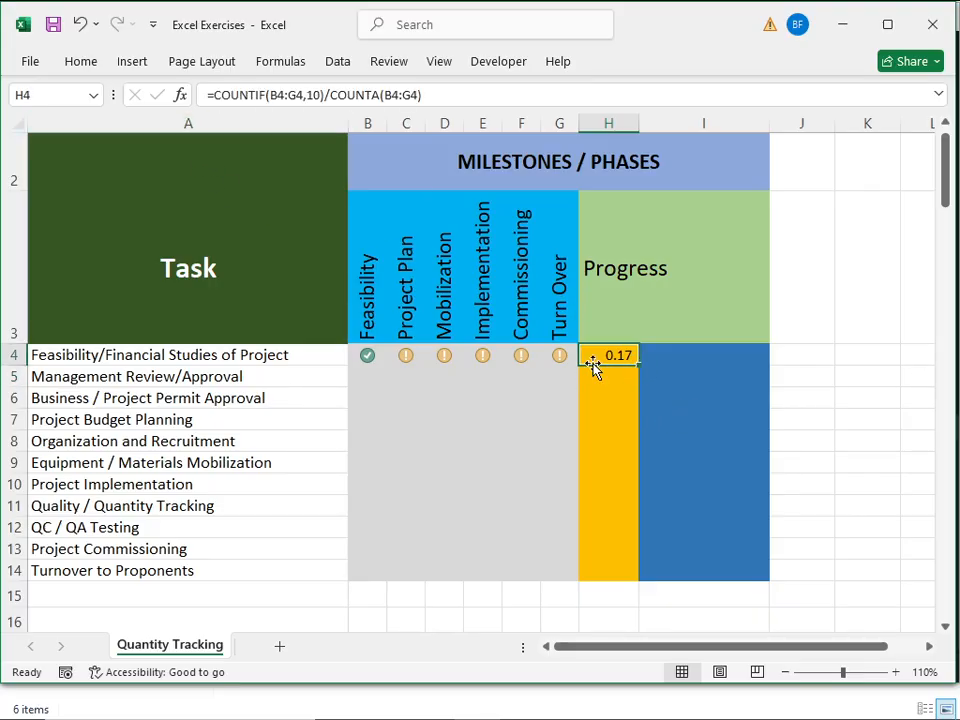
drag(594, 358, 594, 570)
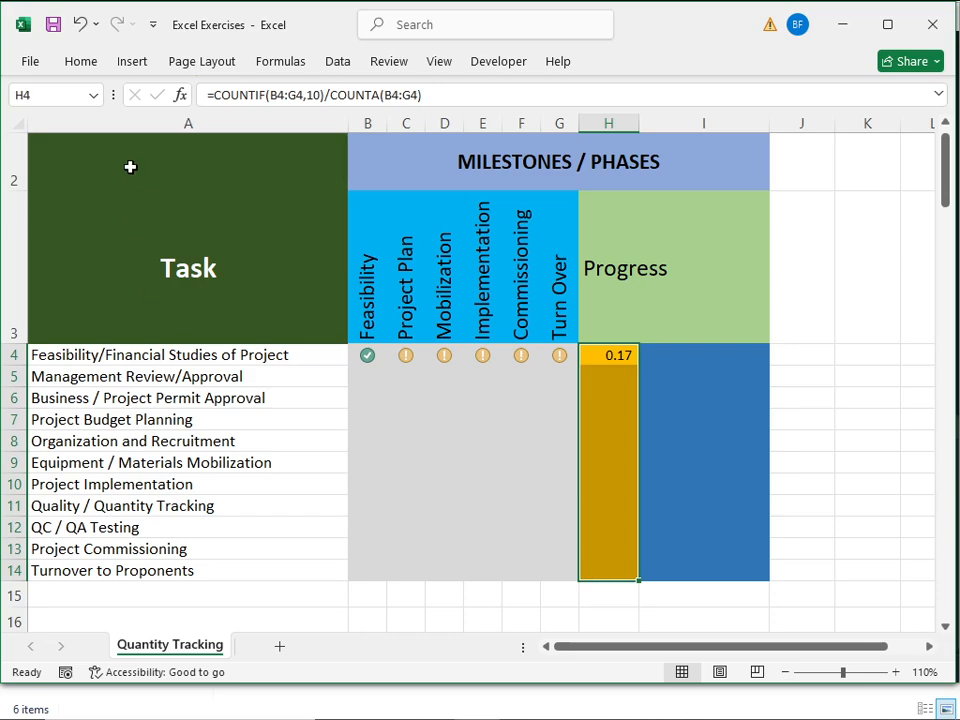
click(81, 64)
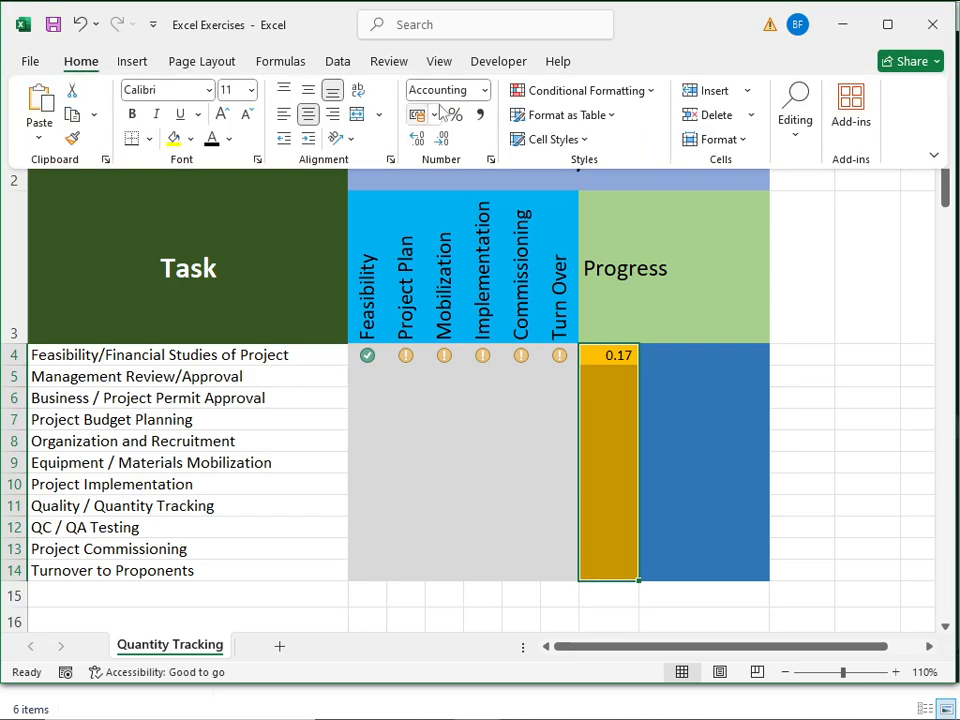
click(455, 114)
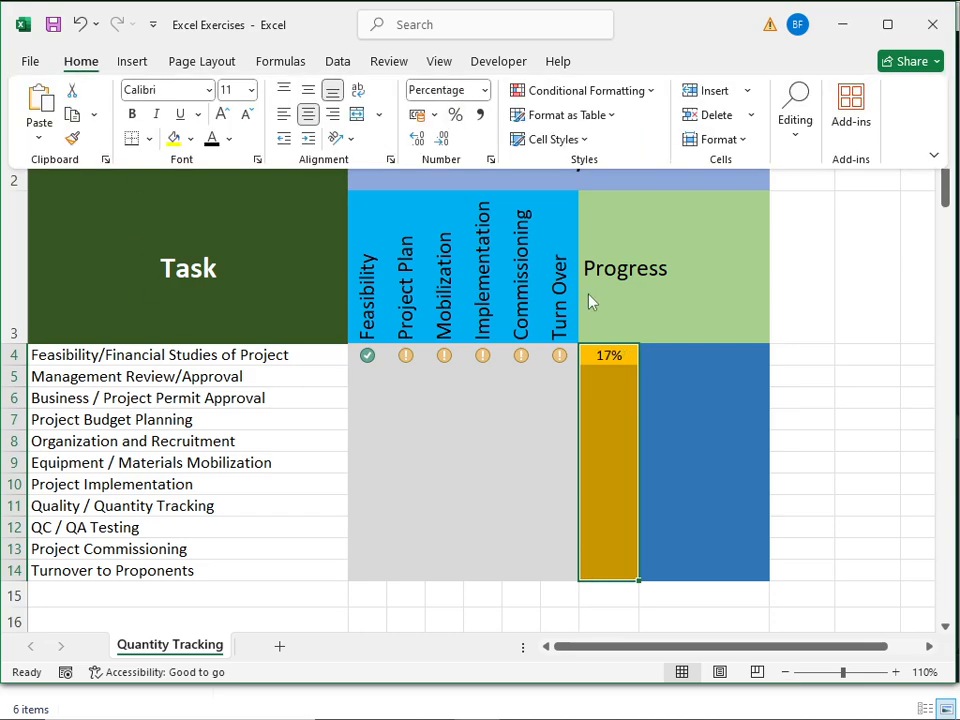
Step: Copy the H4 progress formula down through H14 and inspect the copied formulas in H7 and H5
click(606, 373)
click(608, 368)
click(607, 357)
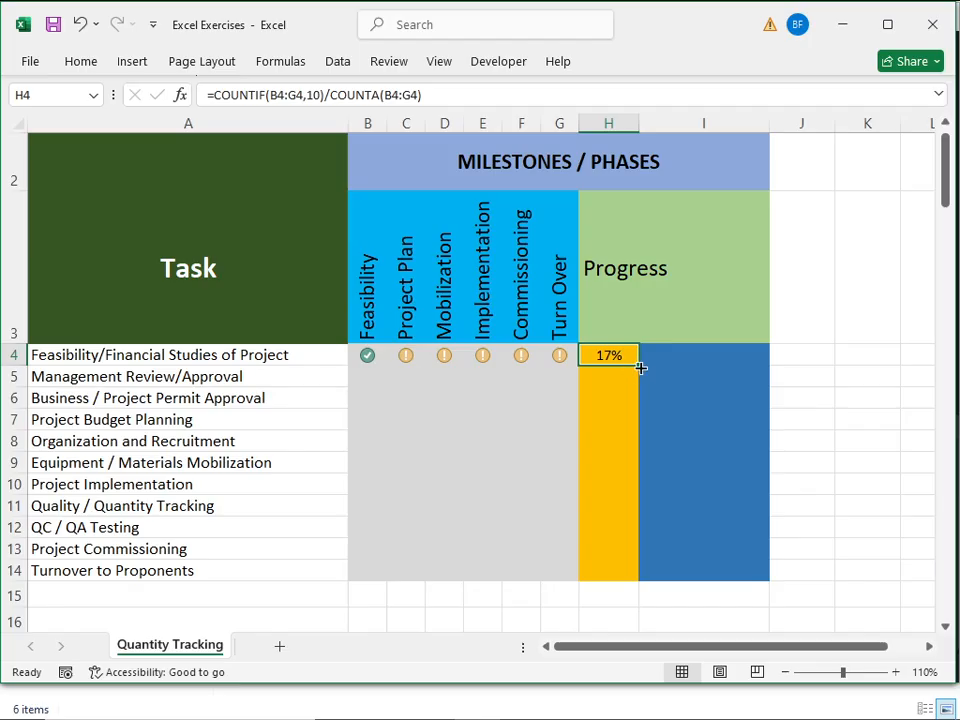
drag(637, 365, 634, 578)
click(616, 415)
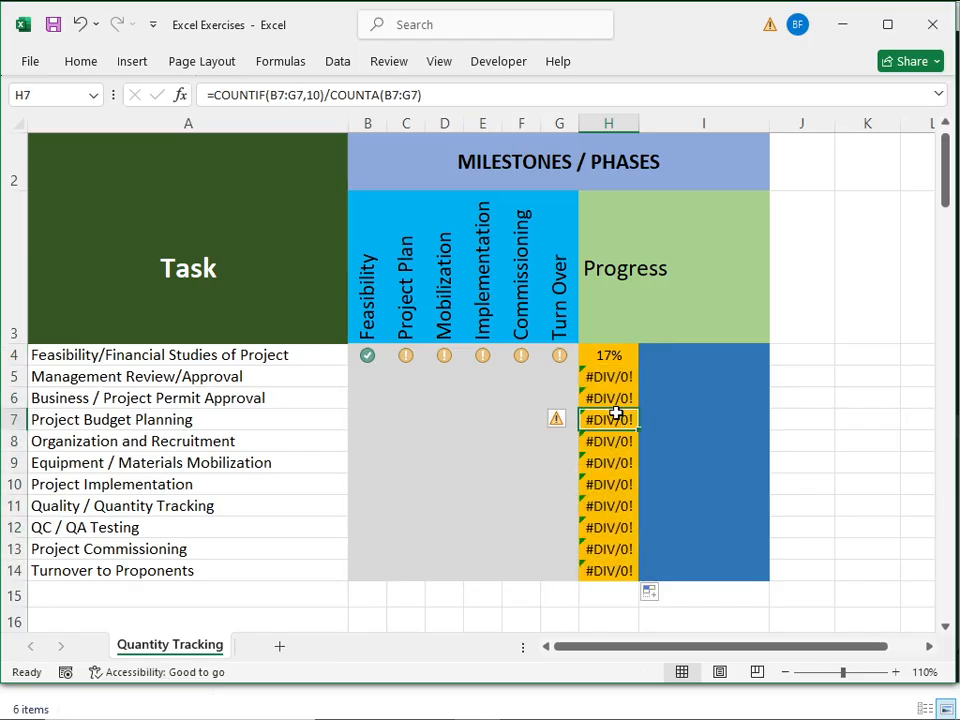
click(611, 377)
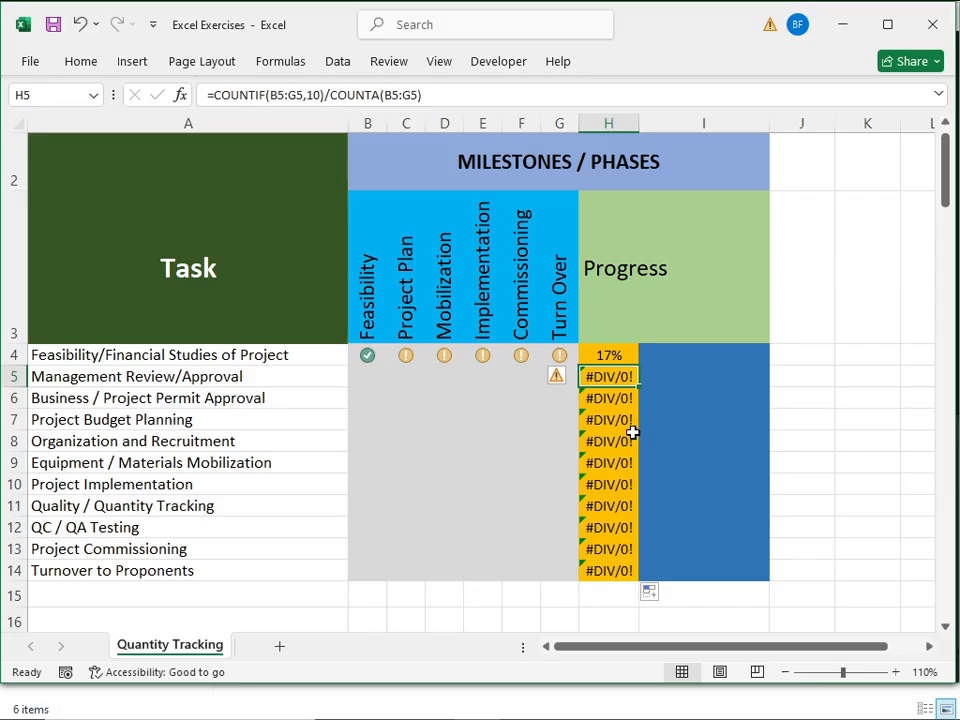
Step: Wrap the H4 progress formula in IFERROR with empty text "" as the value returned on error
click(608, 357)
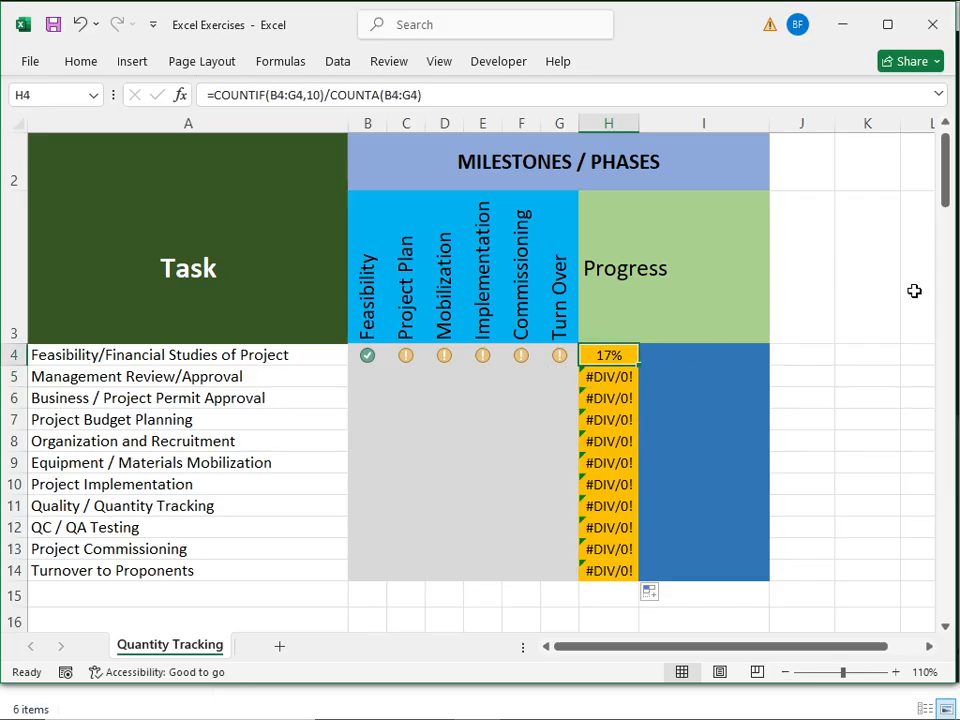
key(F2)
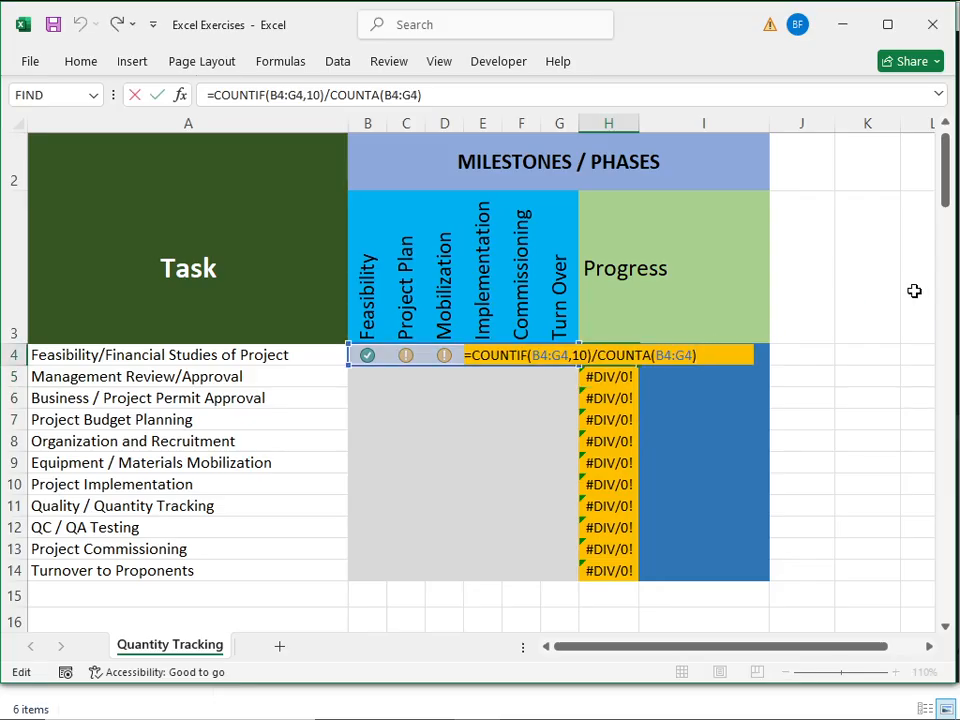
key(Home)
text(Iferro)
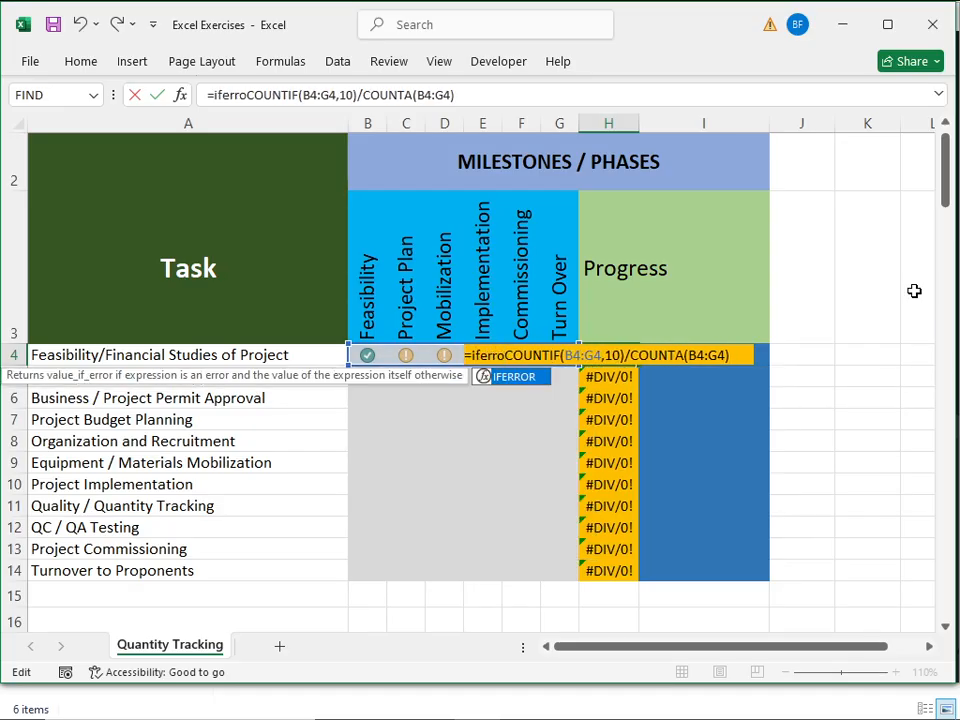
text(r)
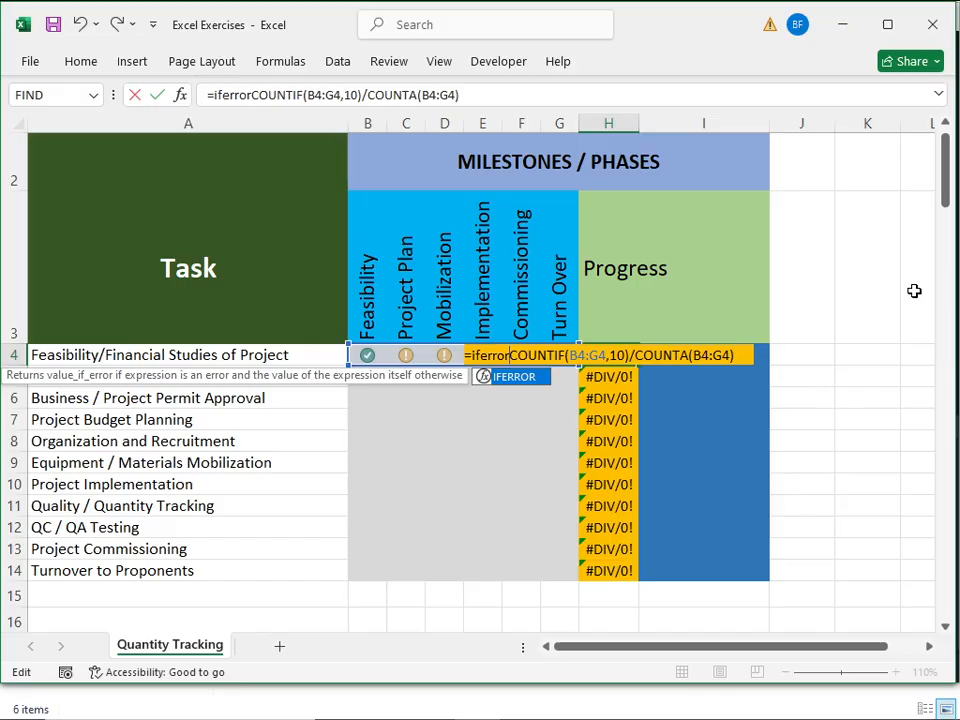
key(Tab)
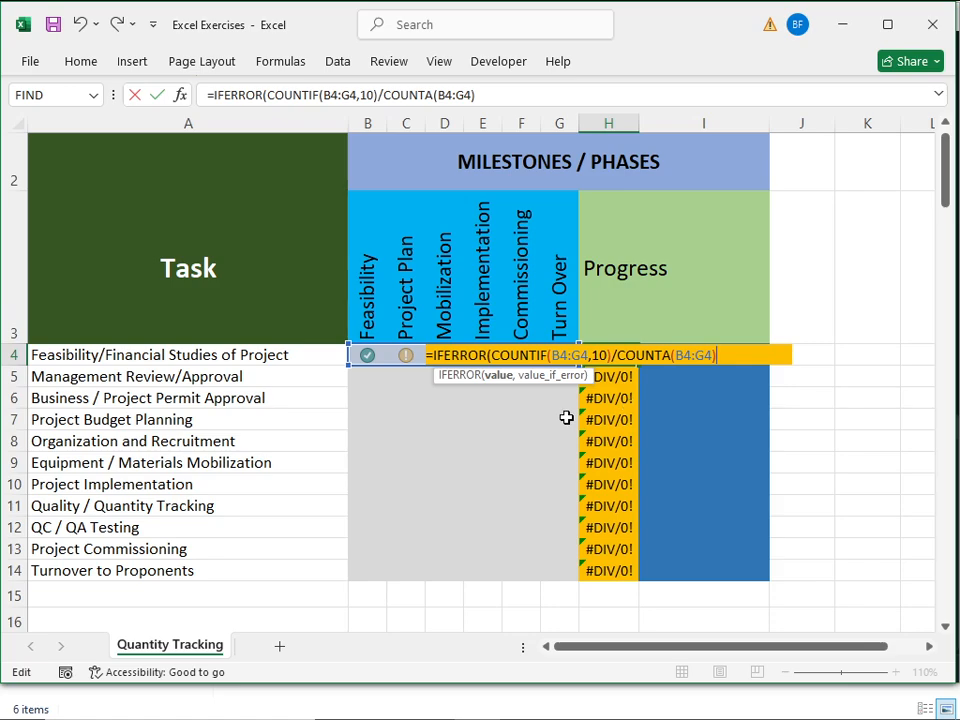
text(,)
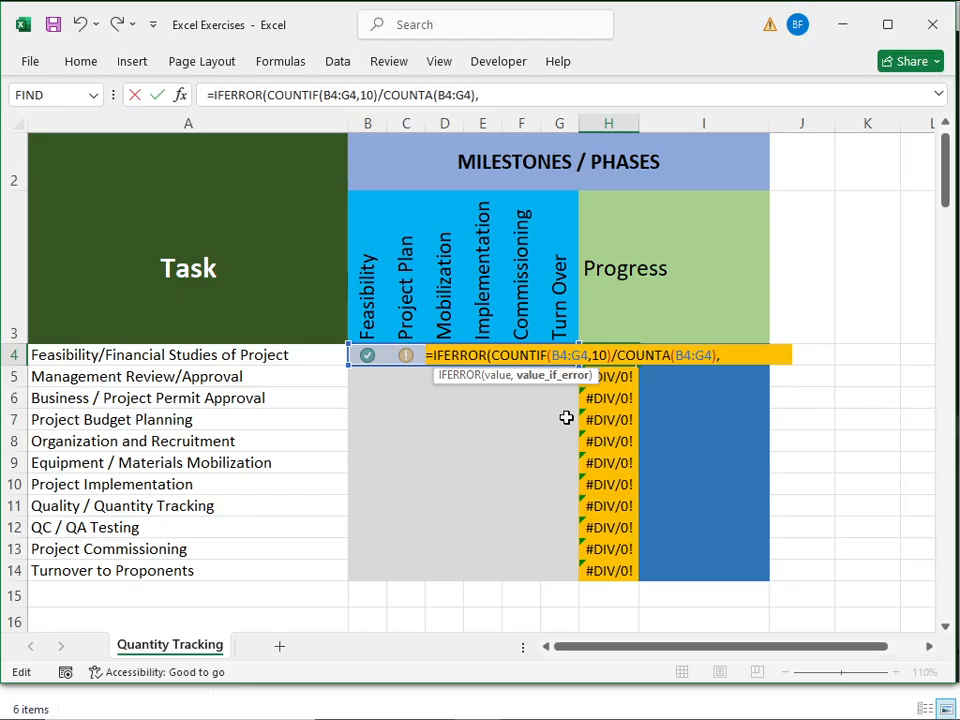
text(""))
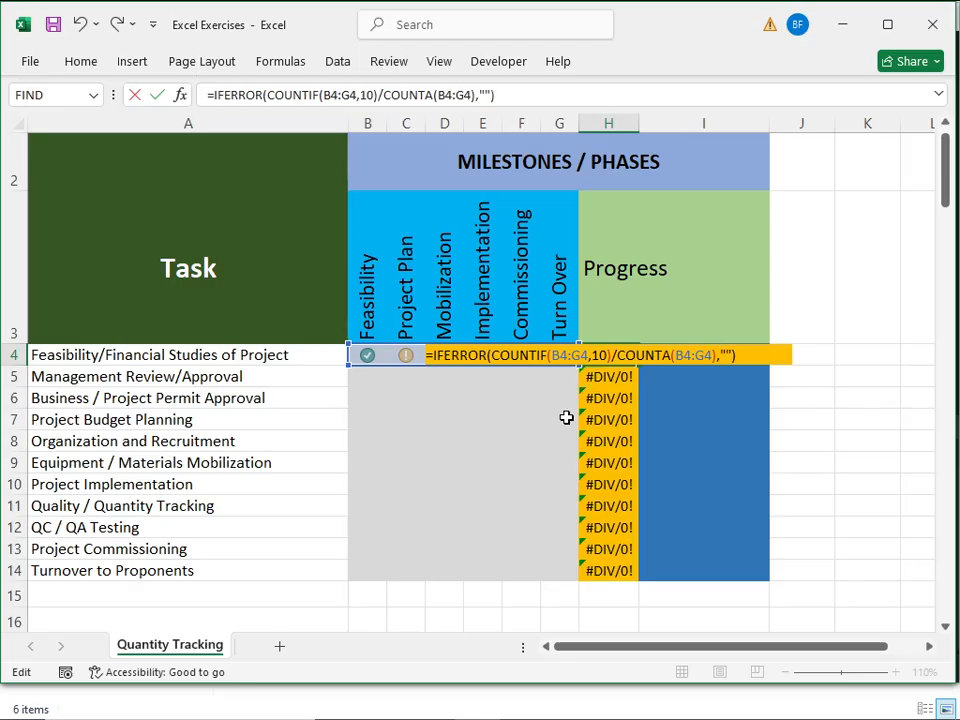
key(Return)
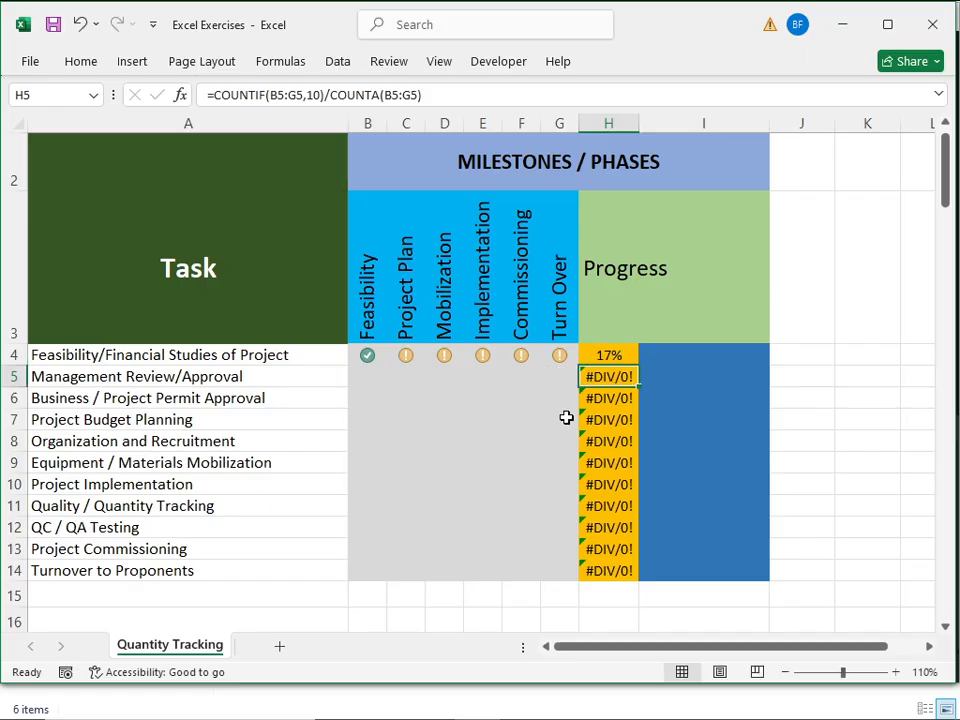
Step: Copy the IFERROR progress formula from H4 down through H14 and check the copies in H7 and H5
click(616, 357)
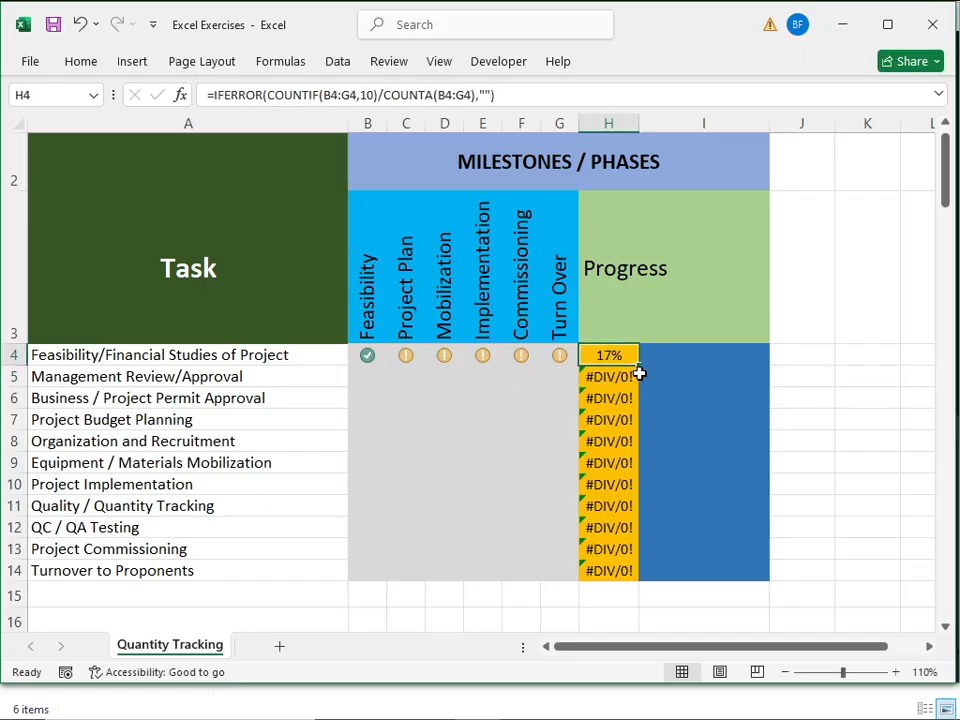
drag(639, 368, 650, 590)
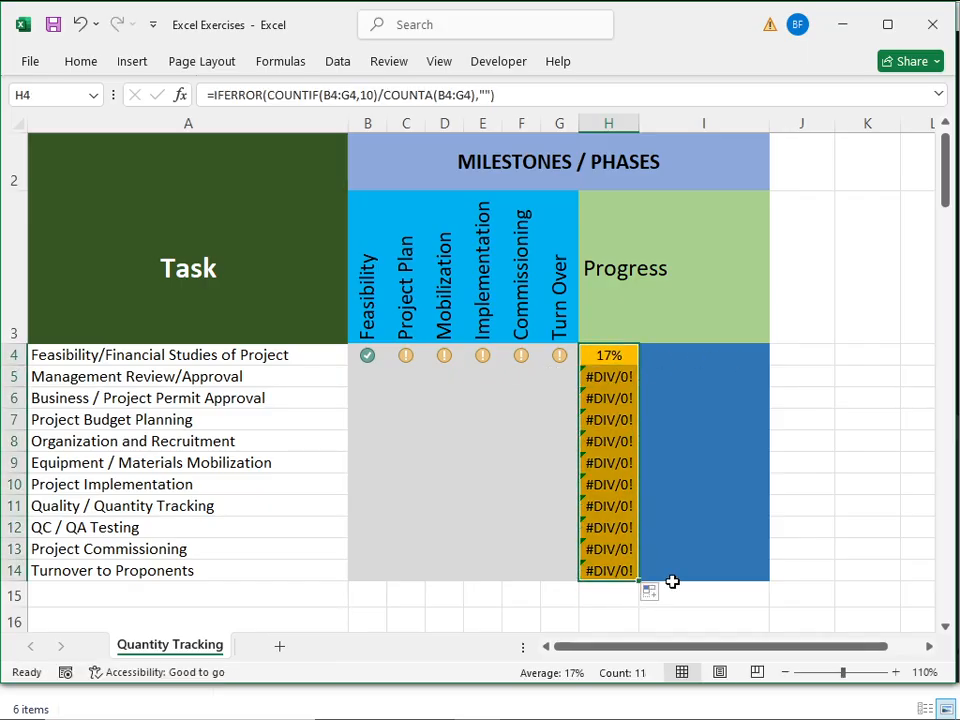
click(609, 422)
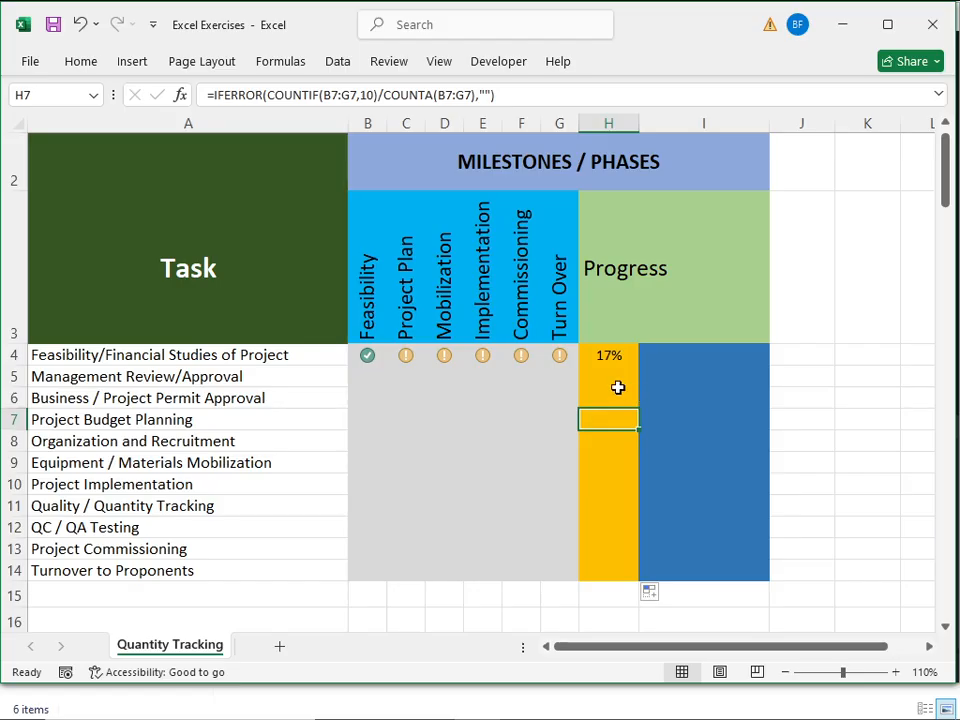
click(613, 377)
Step: Begin a REPT formula in I4 with the shaded block character "▓" as the text to repeat
click(730, 351)
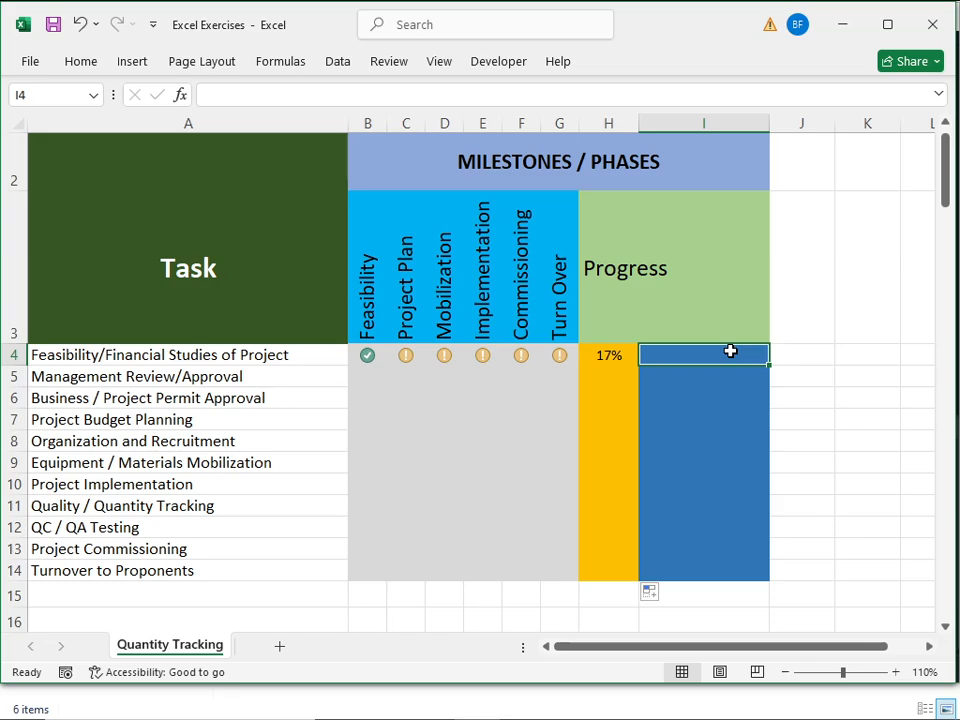
text(=)
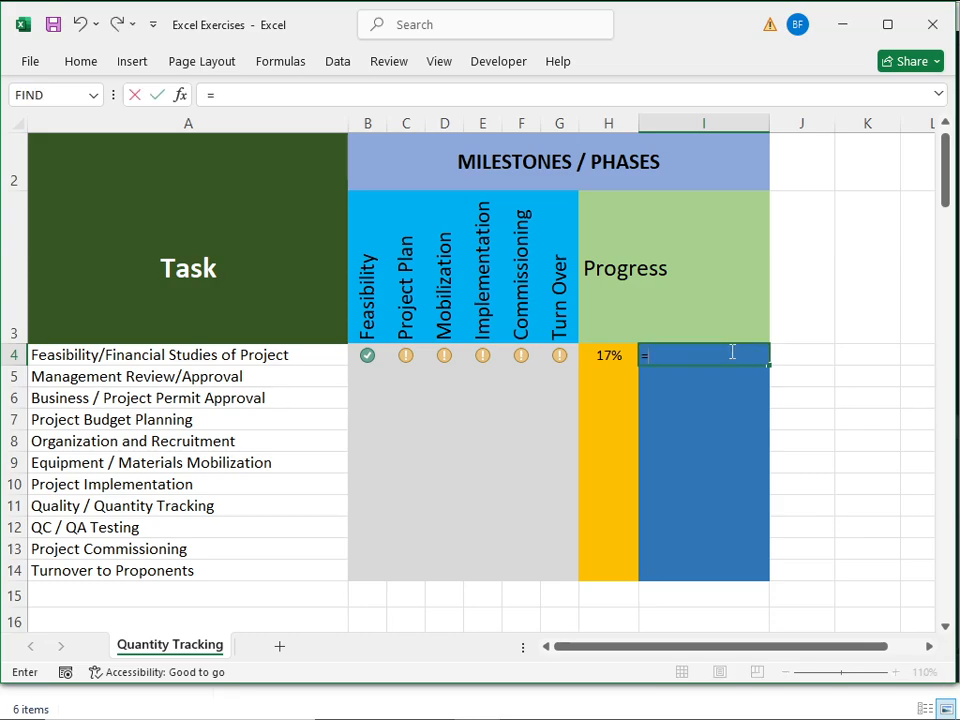
text(rept)
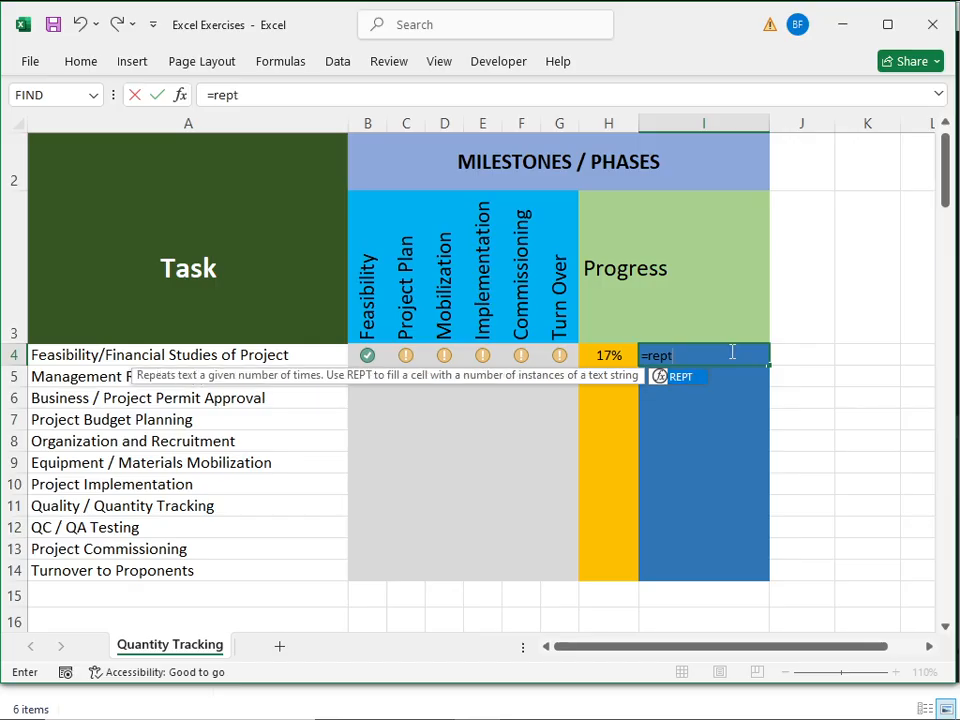
key(Tab)
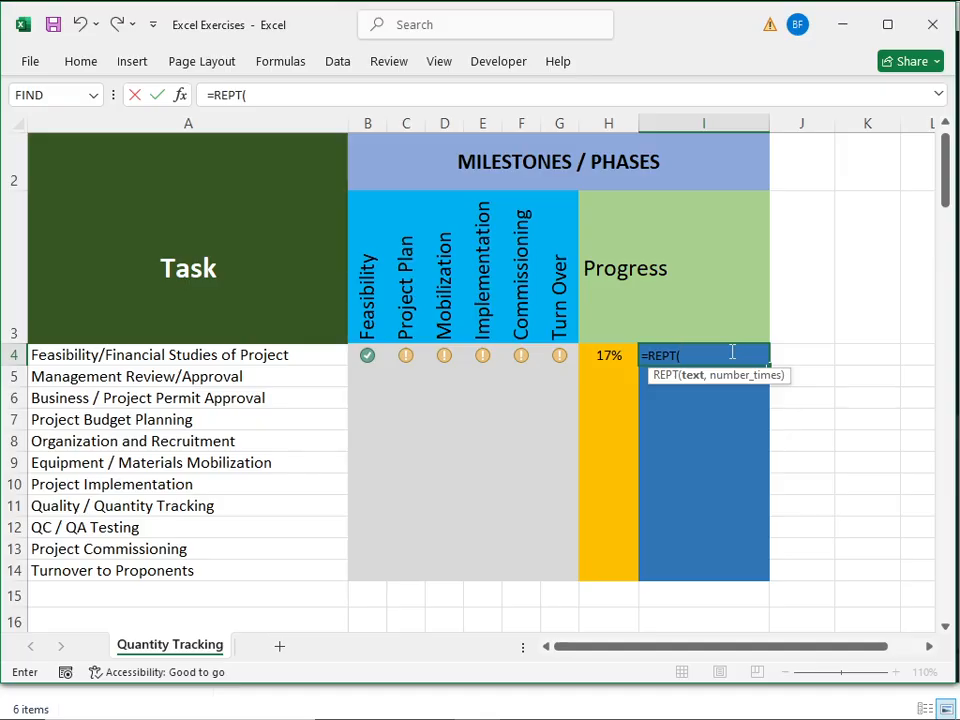
key(alt)
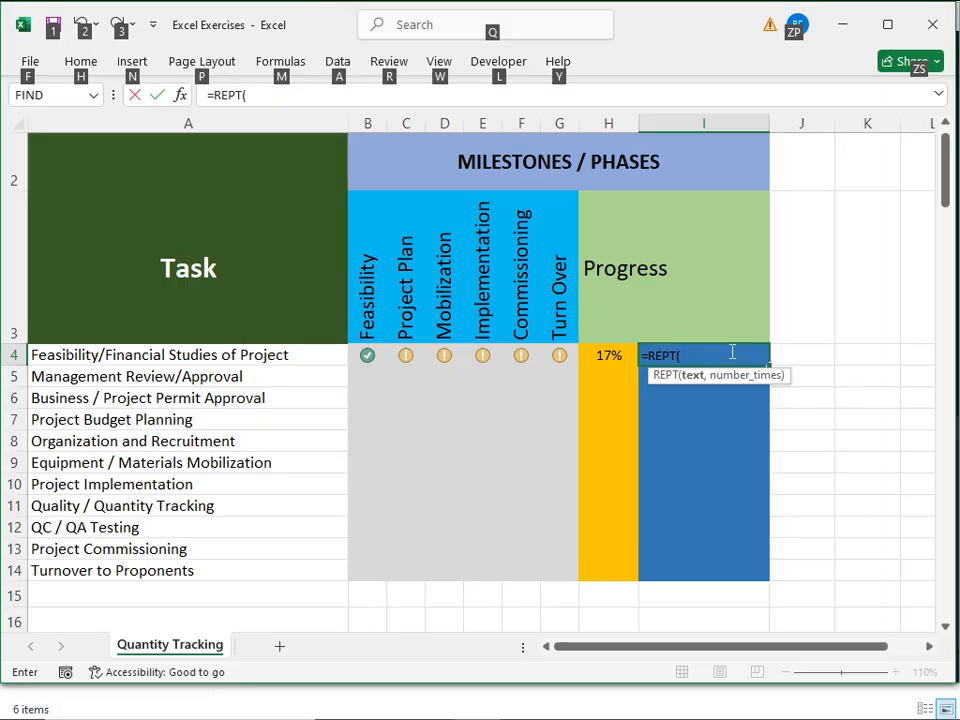
key(alt)
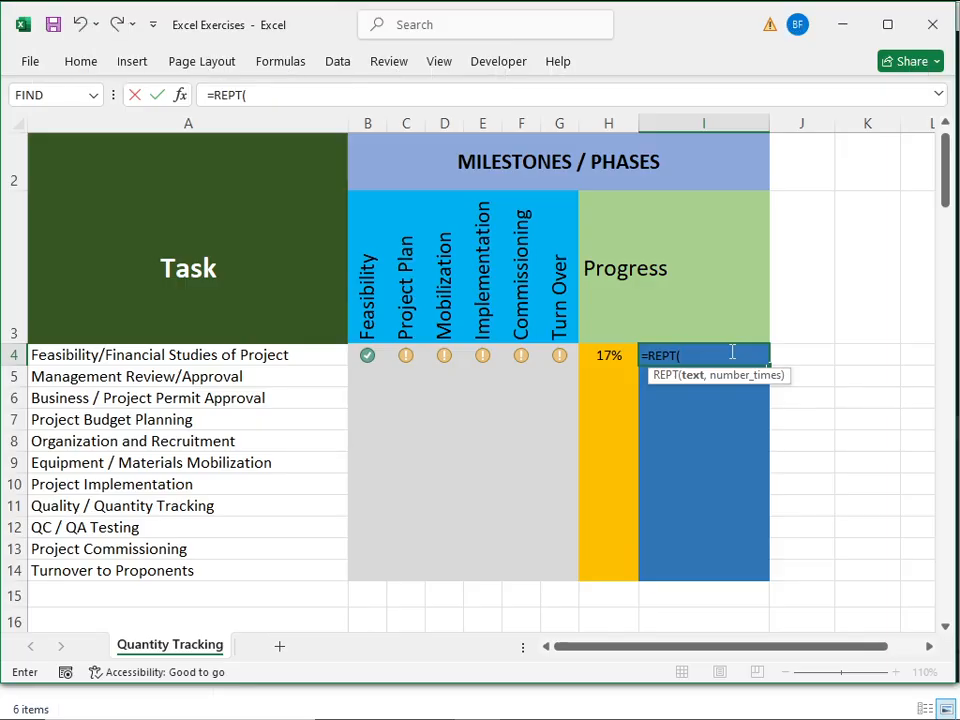
text(█)
click(682, 354)
text(")
text(,)
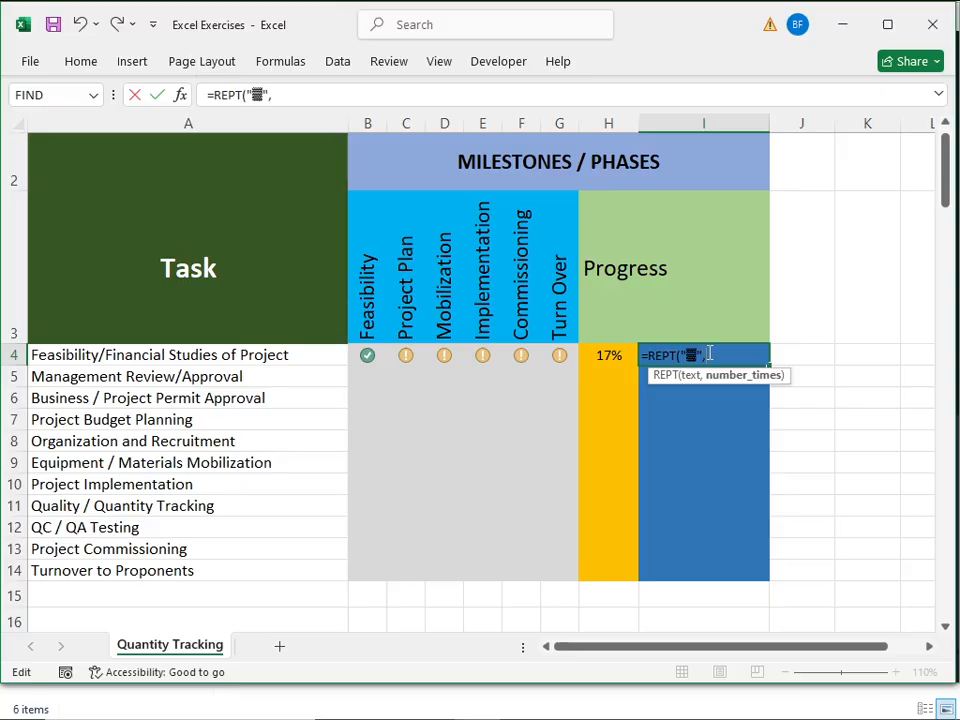
Step: Complete the REPT formula in I4 with COUNTIF(B4:G4,10)*2 as the number of repetitions
text(cou)
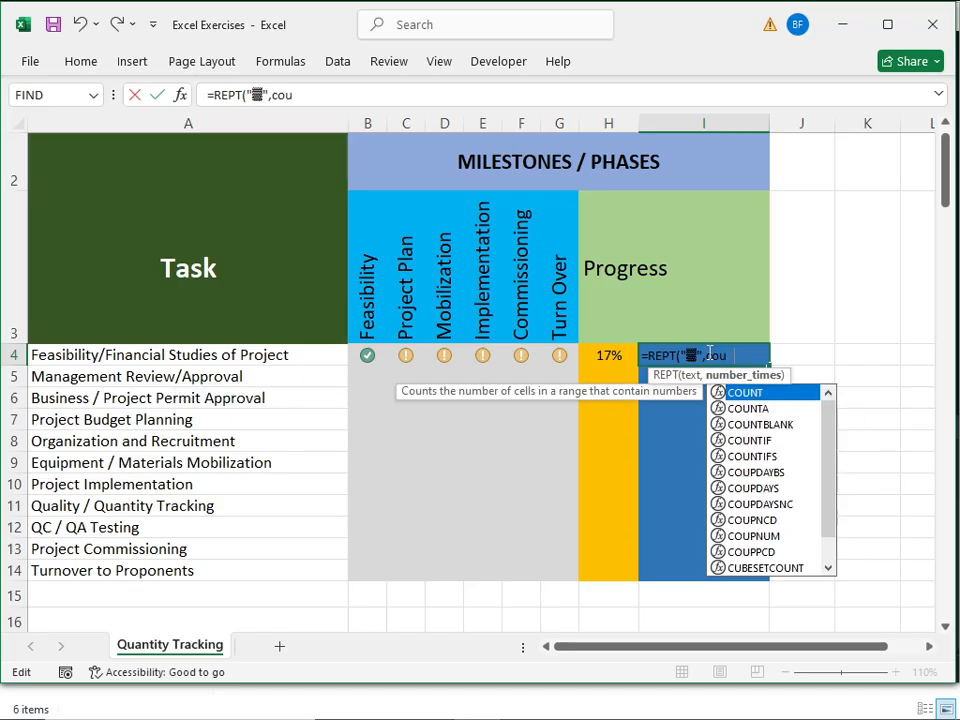
text(ntif)
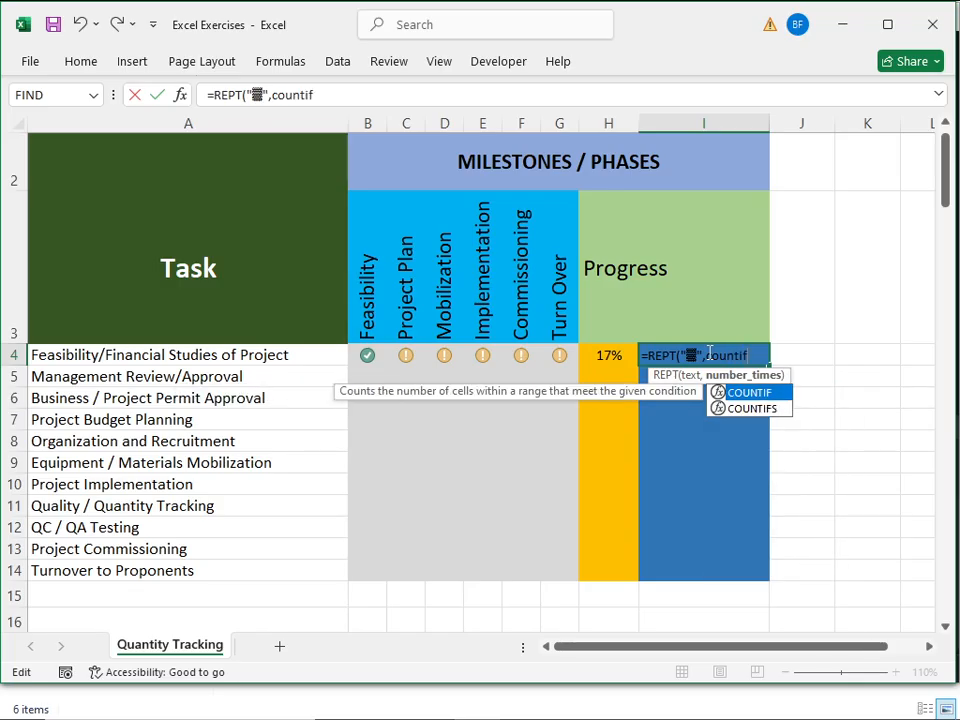
key(Tab)
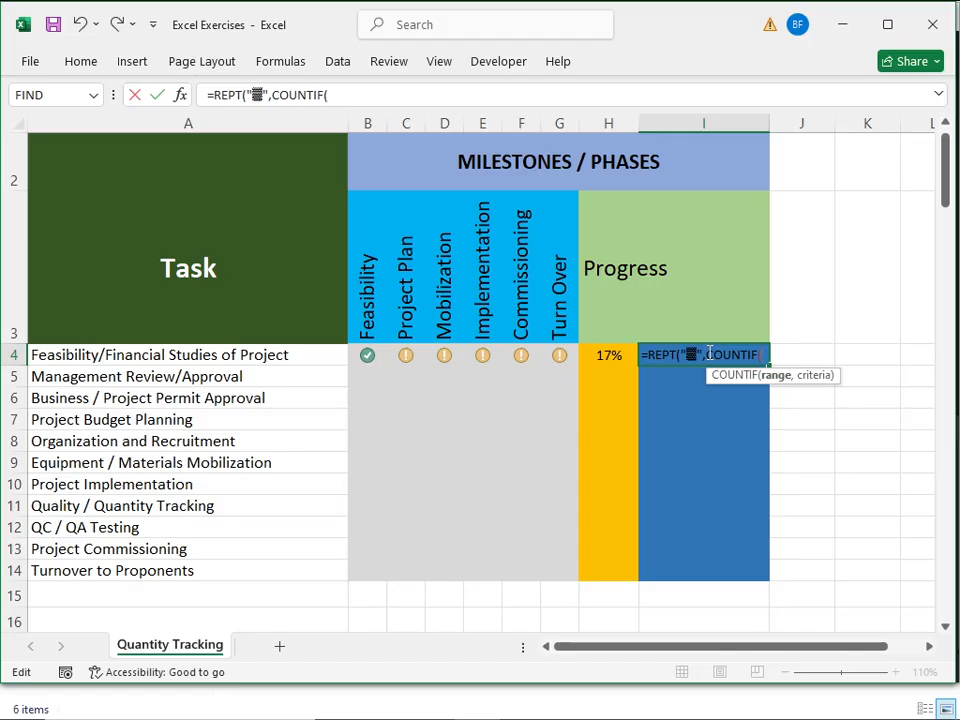
click(362, 351)
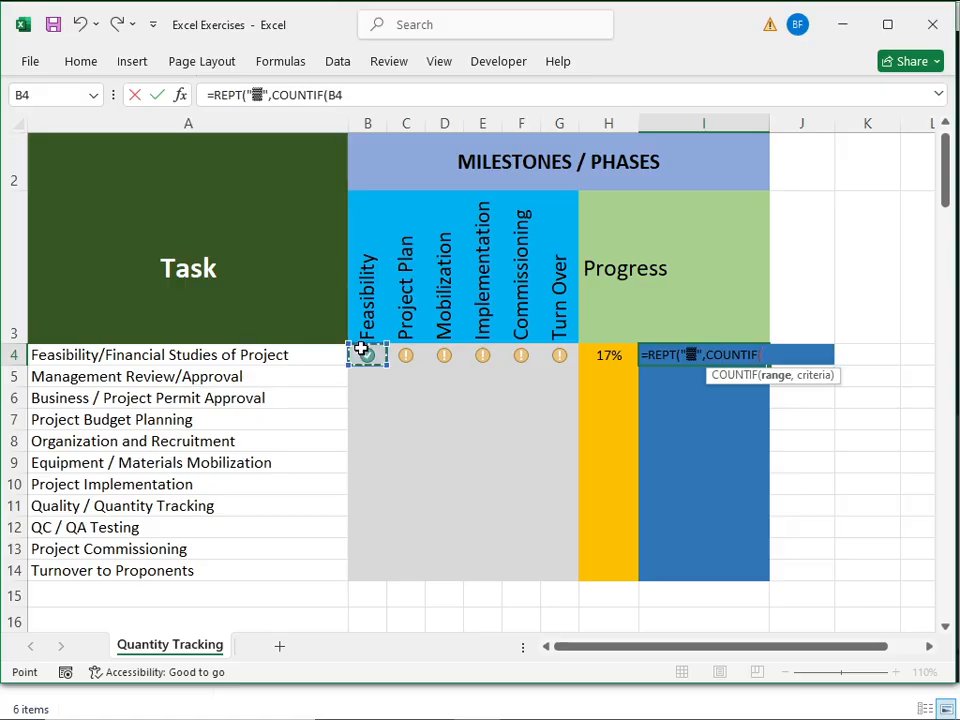
drag(362, 350, 553, 354)
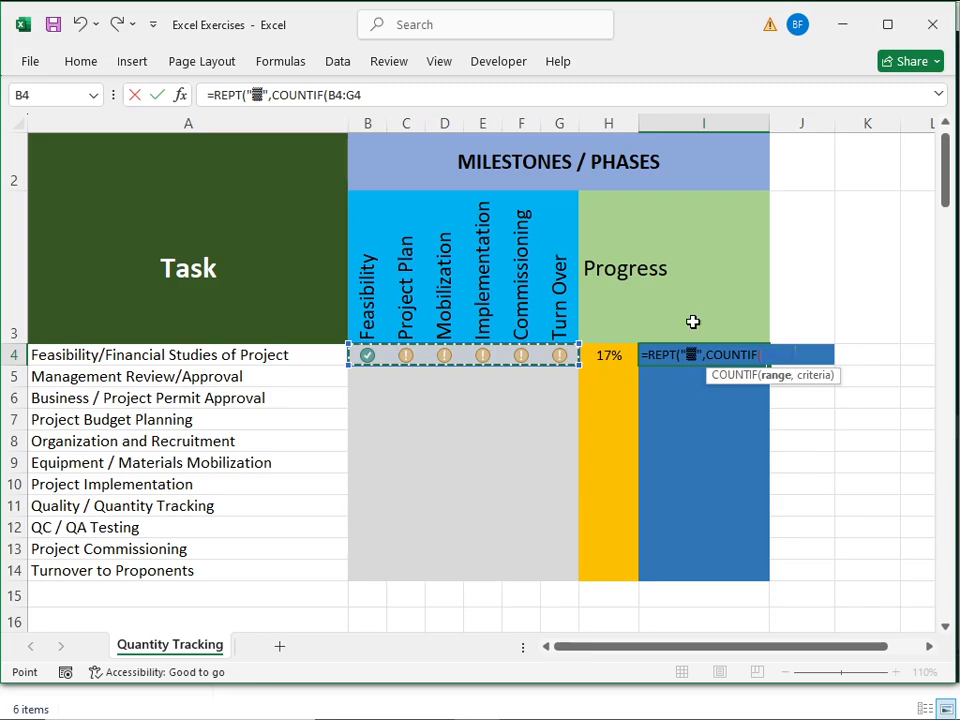
click(375, 96)
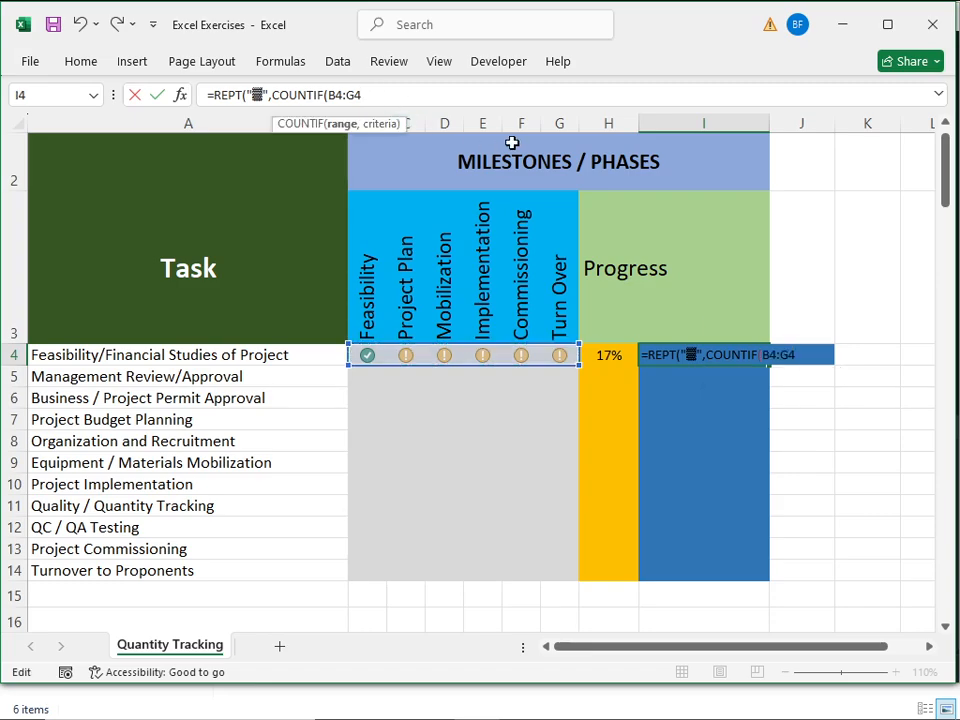
text(,10)
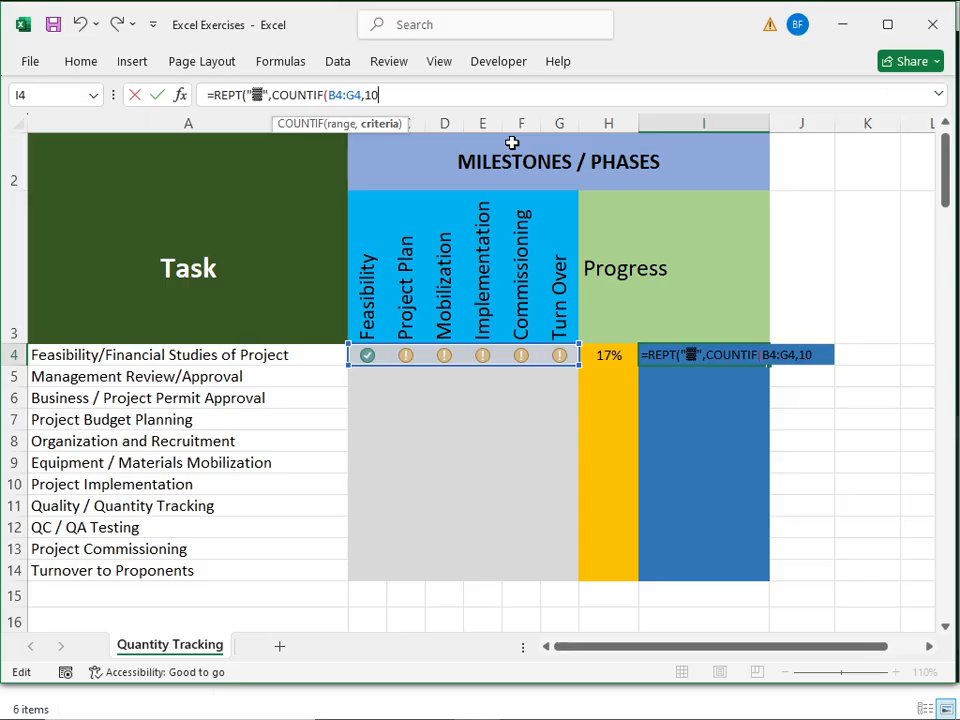
text())
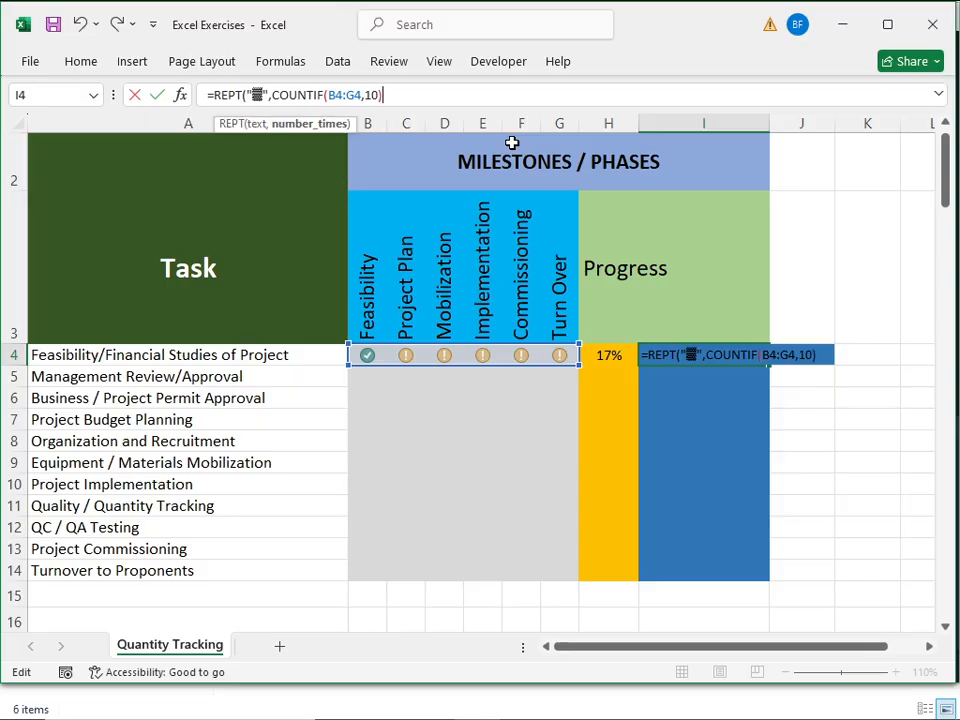
text(*2))
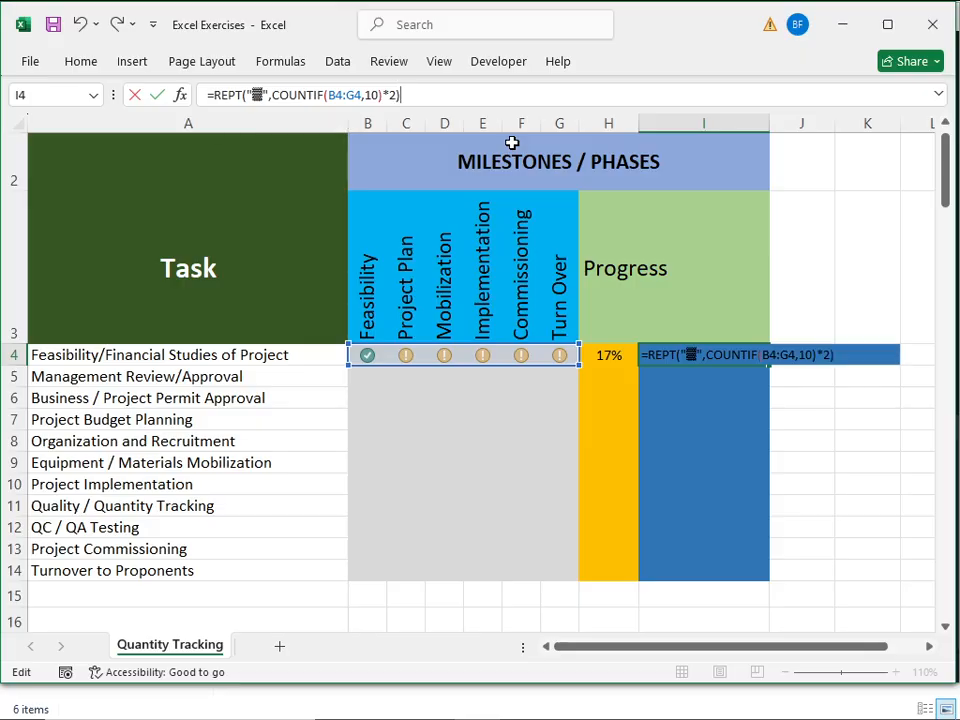
key(Return)
key(Up)
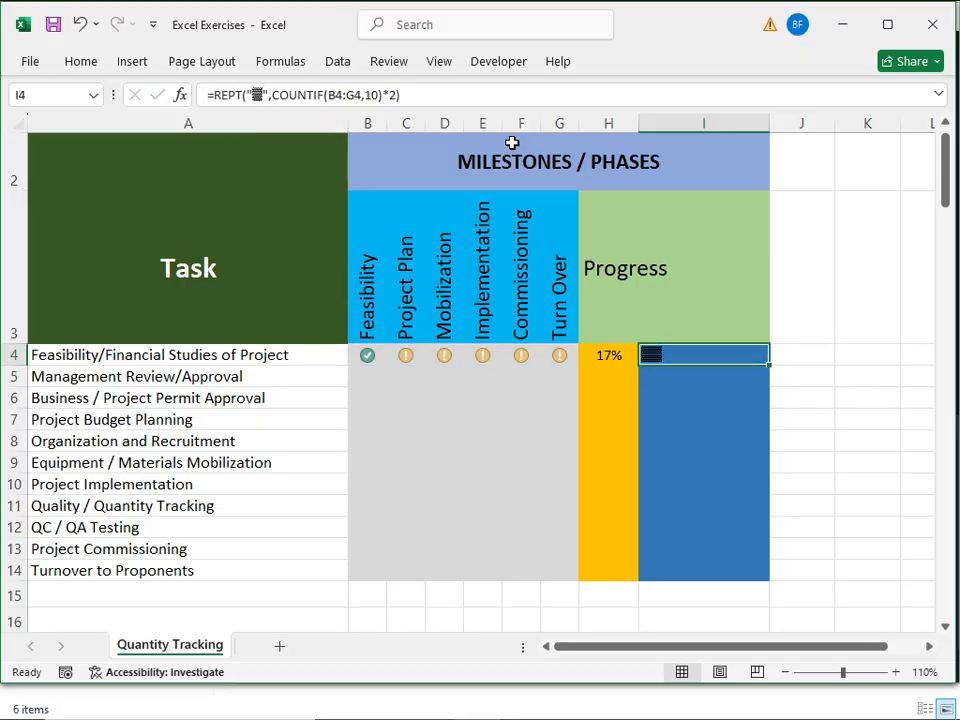
Step: Fill the Management Review/Approval milestones with 10 in B5 and 5 in each of C5 through G5
click(369, 377)
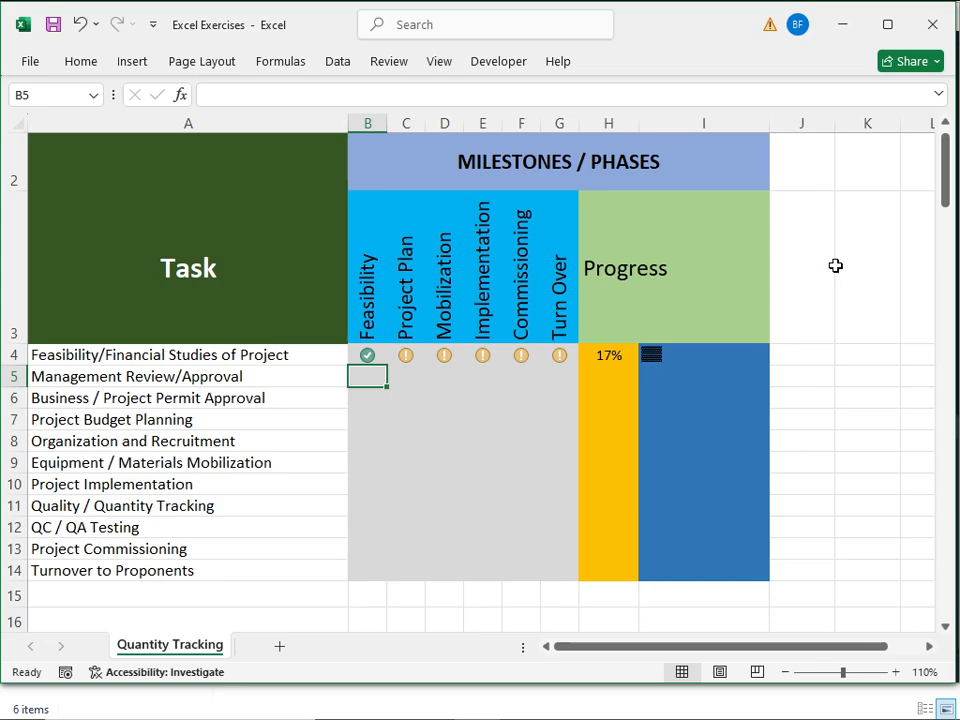
text(10)
key(Tab)
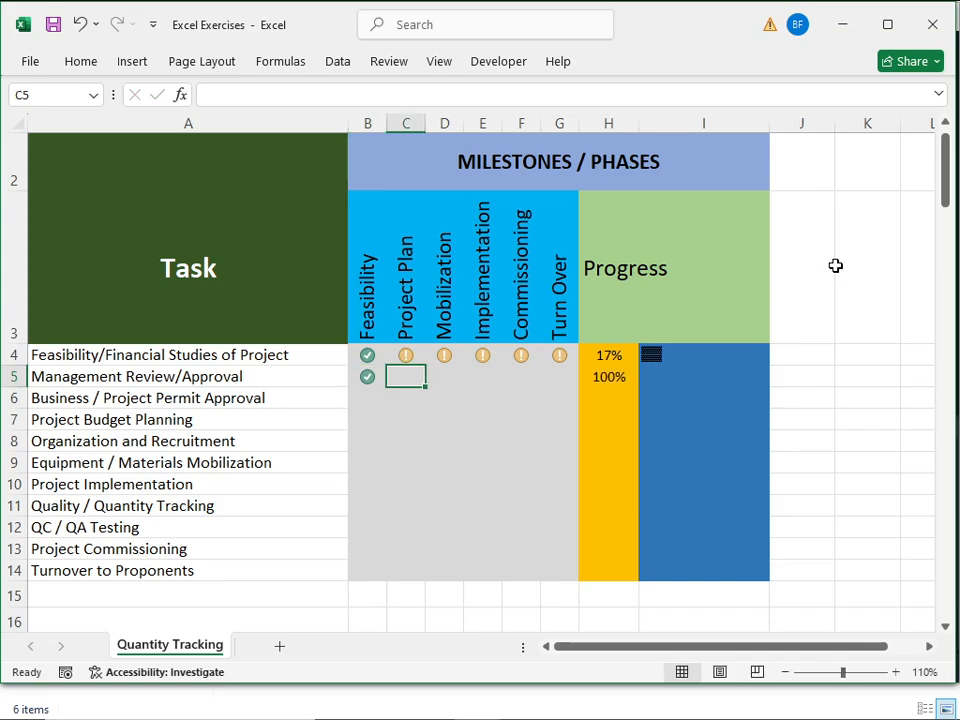
text(5)
key(Tab)
text(5)
key(Tab)
text(5)
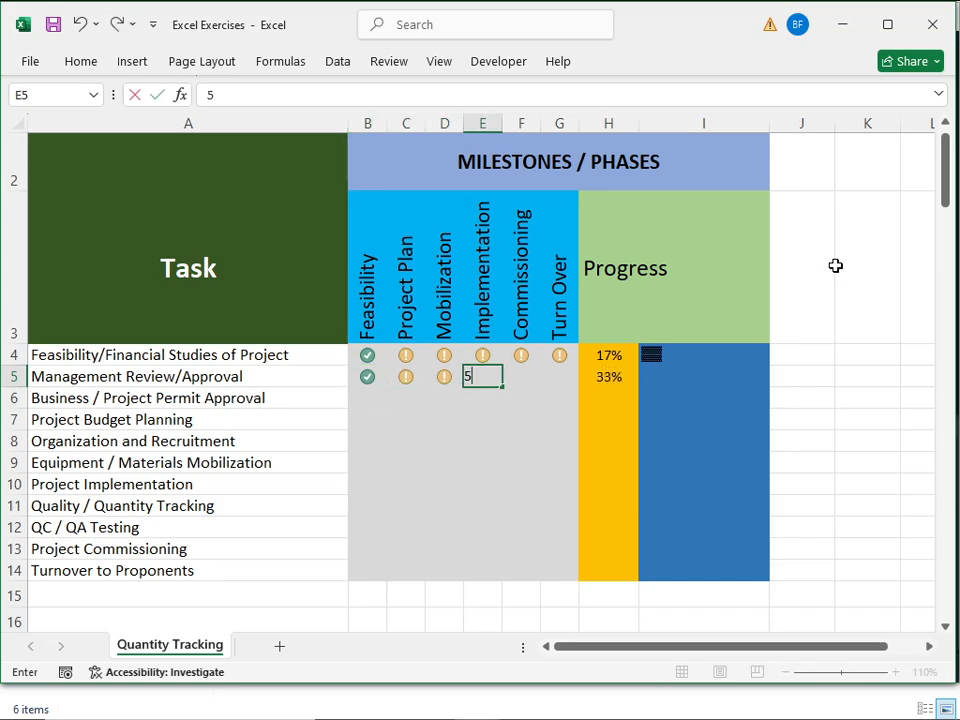
key(Tab)
text(5)
key(Tab)
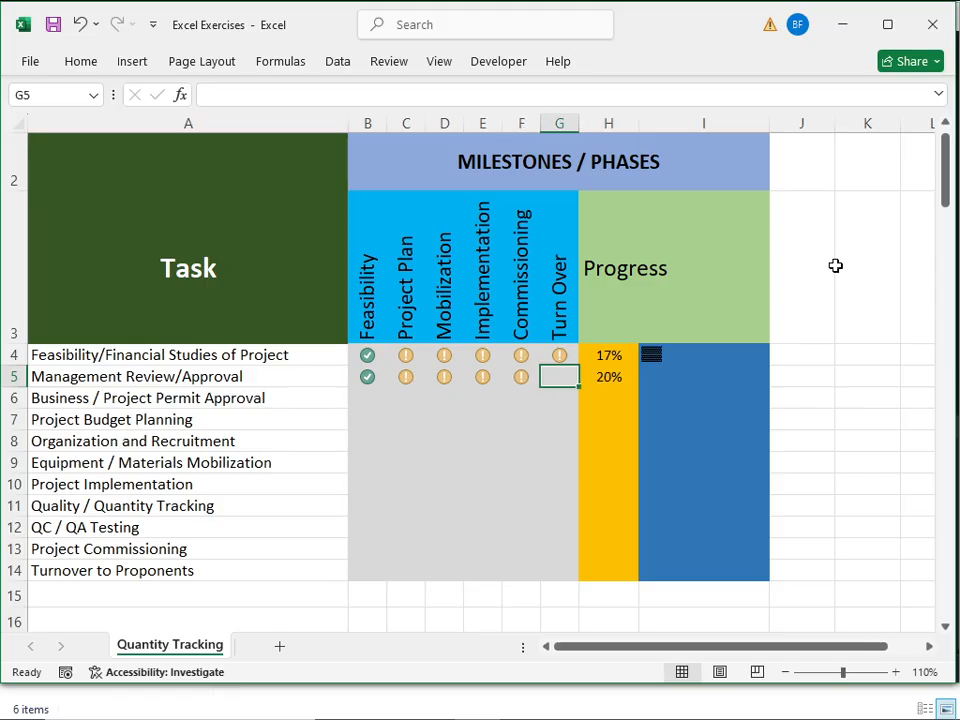
text(5)
key(Tab)
Step: Copy the REPT formula from I4 down through I14 and check the copy in I7
key(Tab)
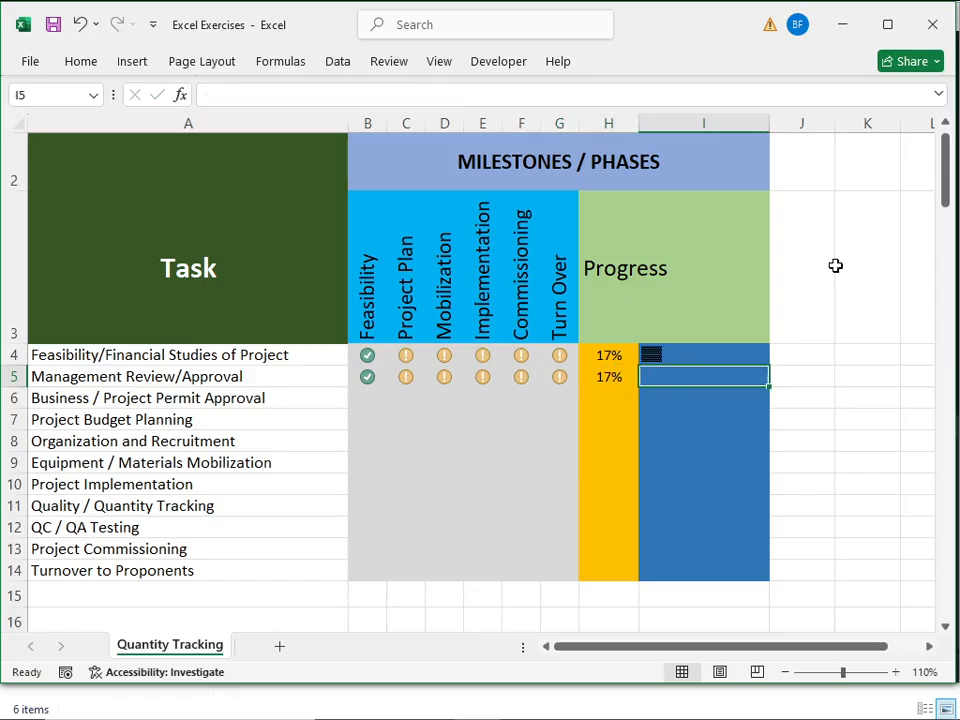
key(Up)
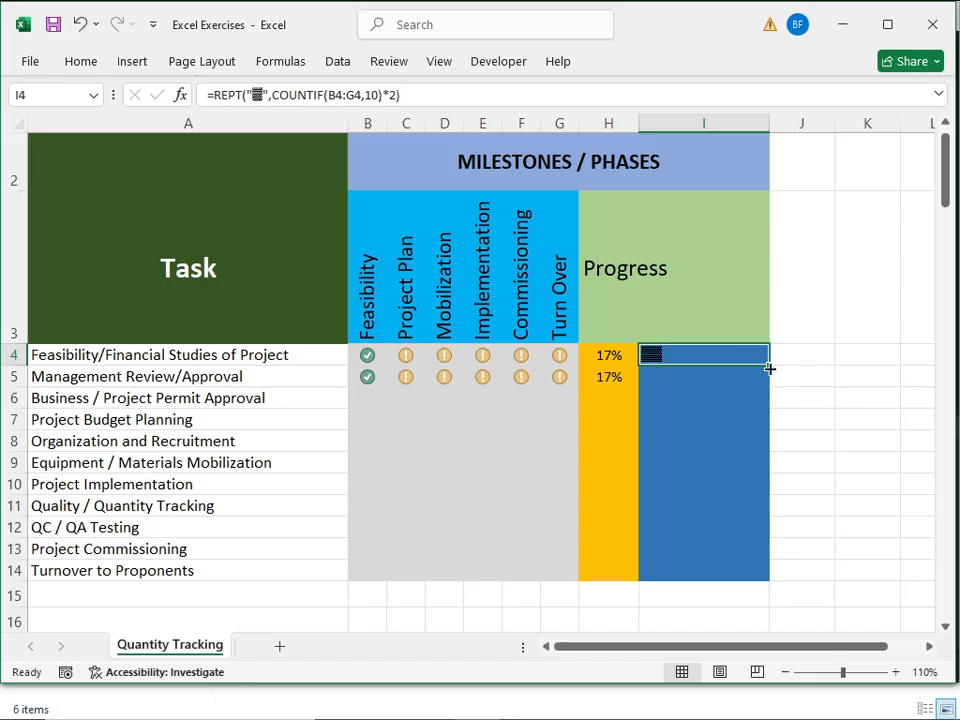
drag(767, 366, 768, 580)
click(684, 414)
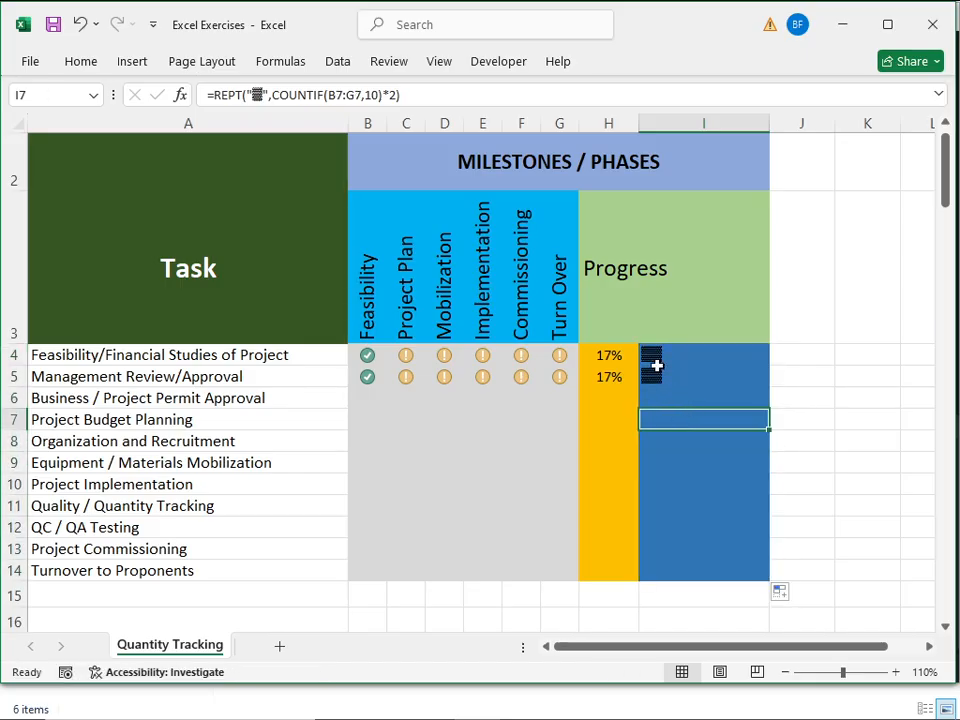
Step: Fill the Business / Project Permit Approval milestones with 10 in B6 and C6 and 5 in D6 through G6
click(368, 396)
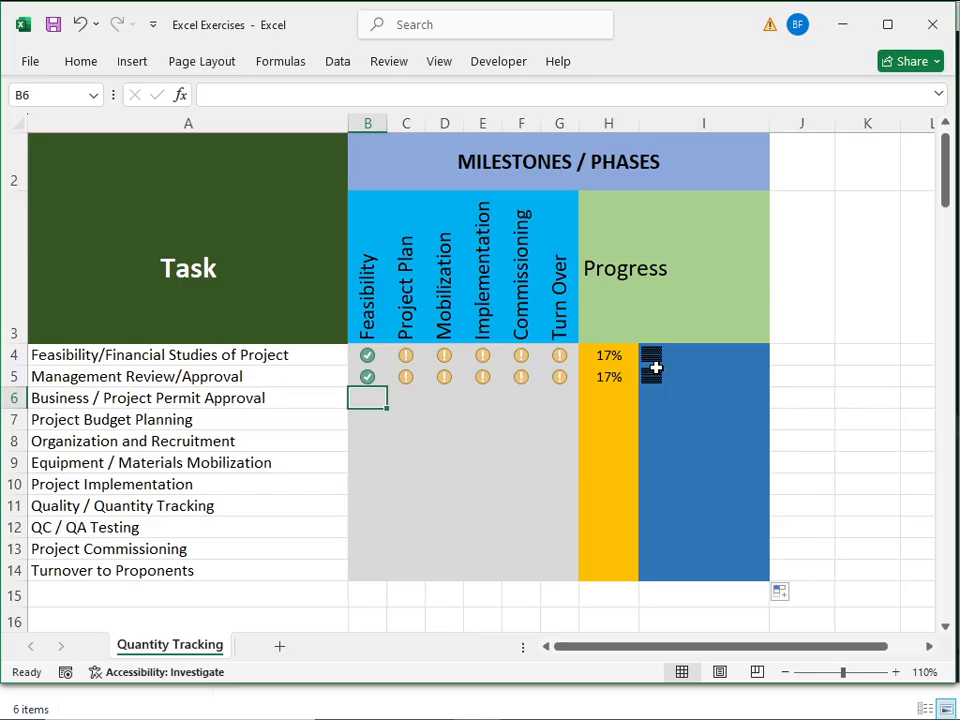
text(1)
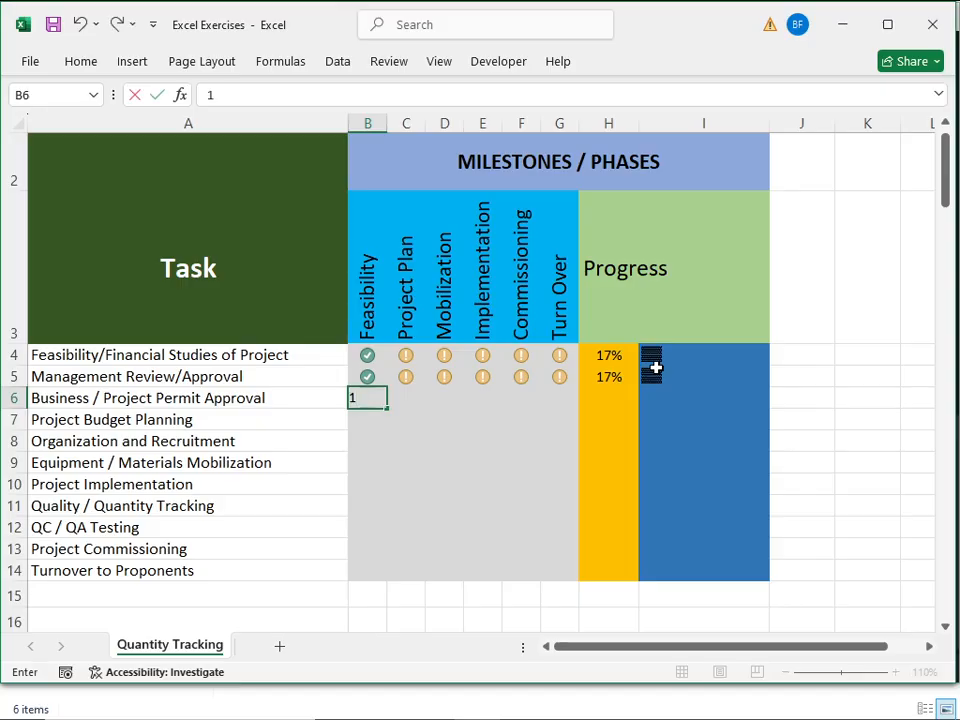
key(Tab)
text(10)
key(Tab)
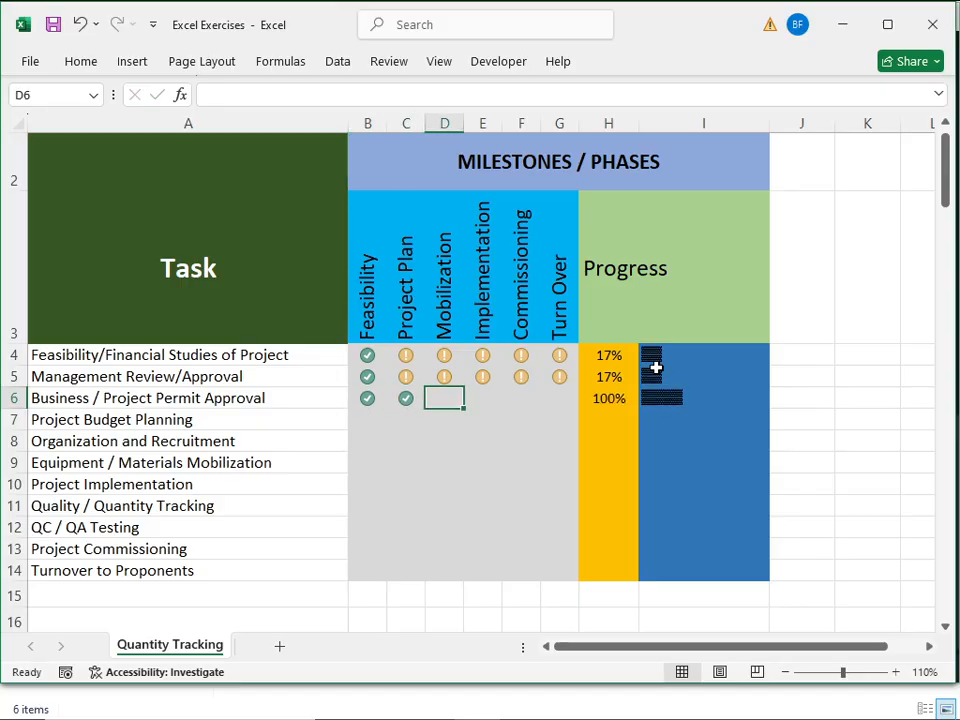
text(5)
key(Tab)
text(5)
key(Tab)
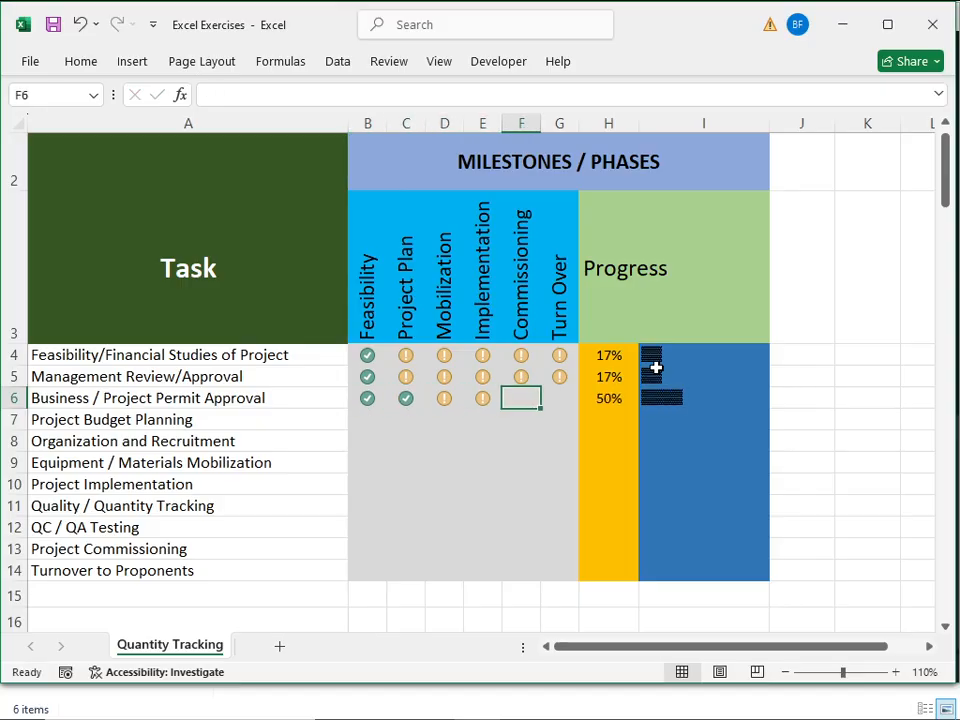
text(5)
key(Tab)
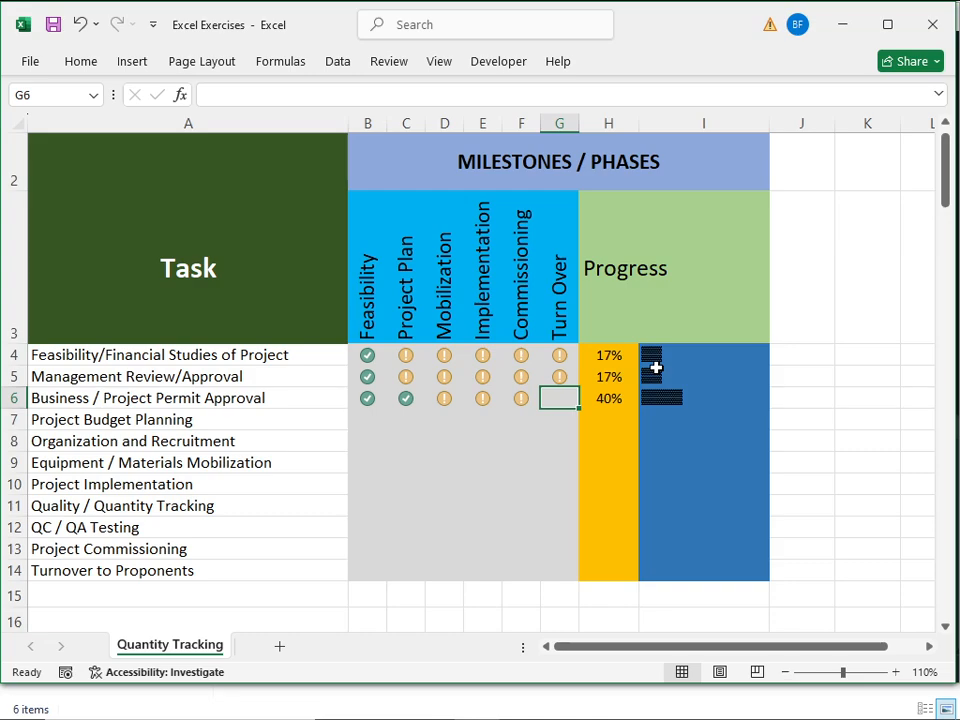
text(5)
key(Tab)
key(shift+Tab)
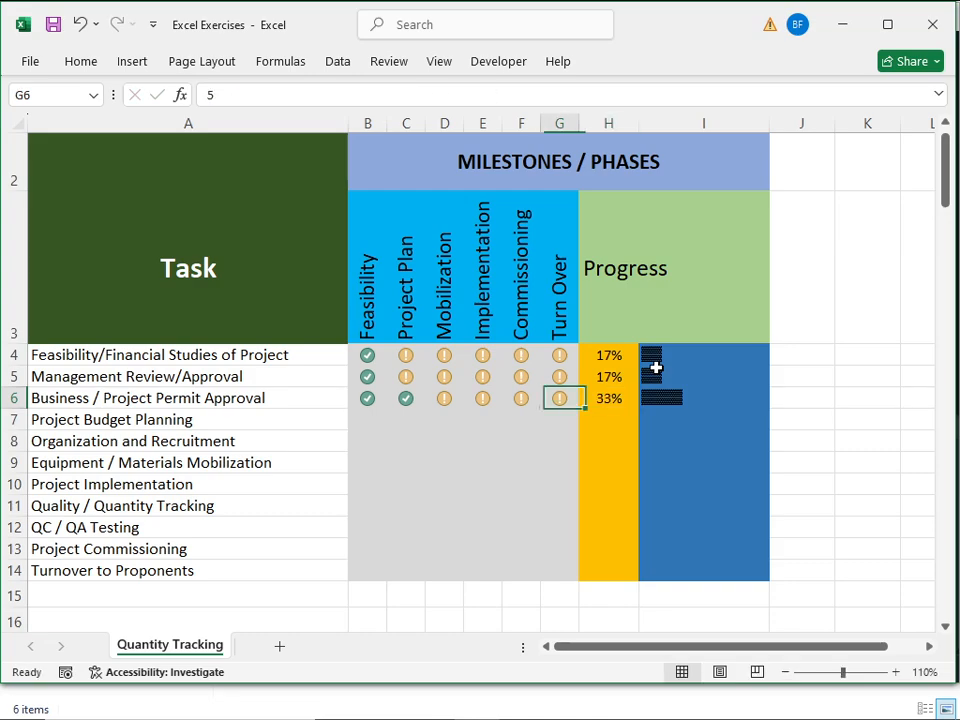
key(shift+Tab)
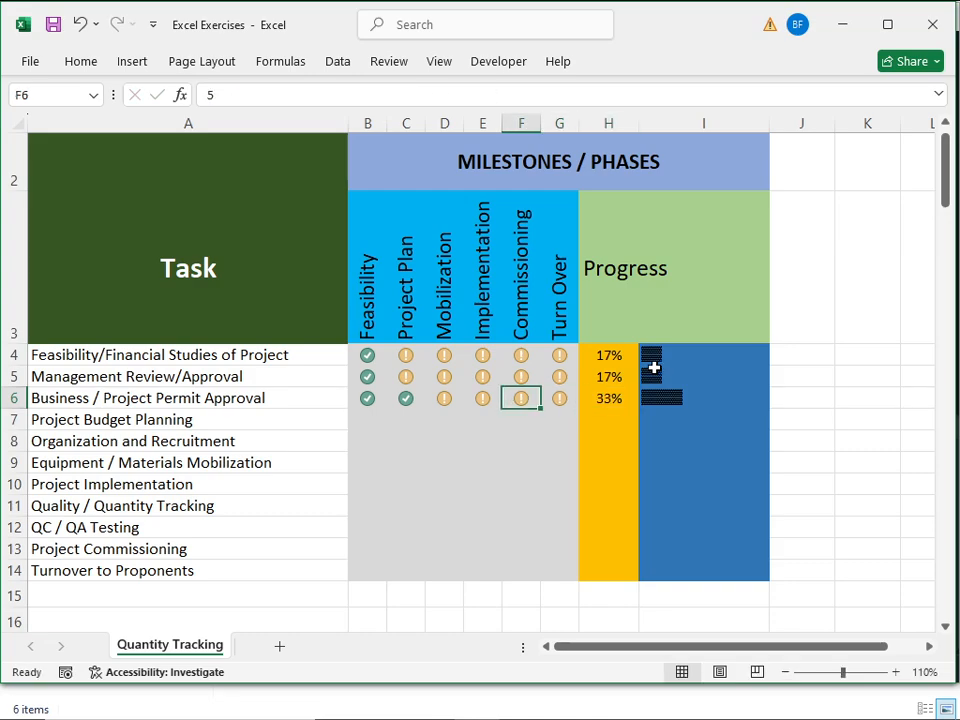
Step: Set the font color of the progress bars in I4:I14 to the standard yellow
drag(653, 349, 686, 572)
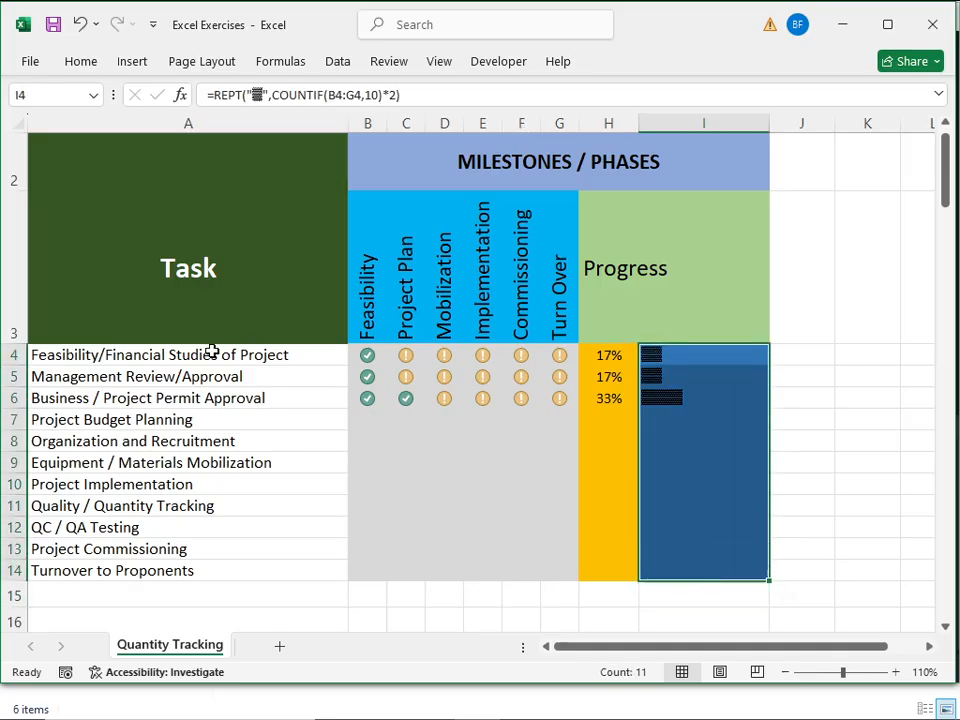
click(72, 62)
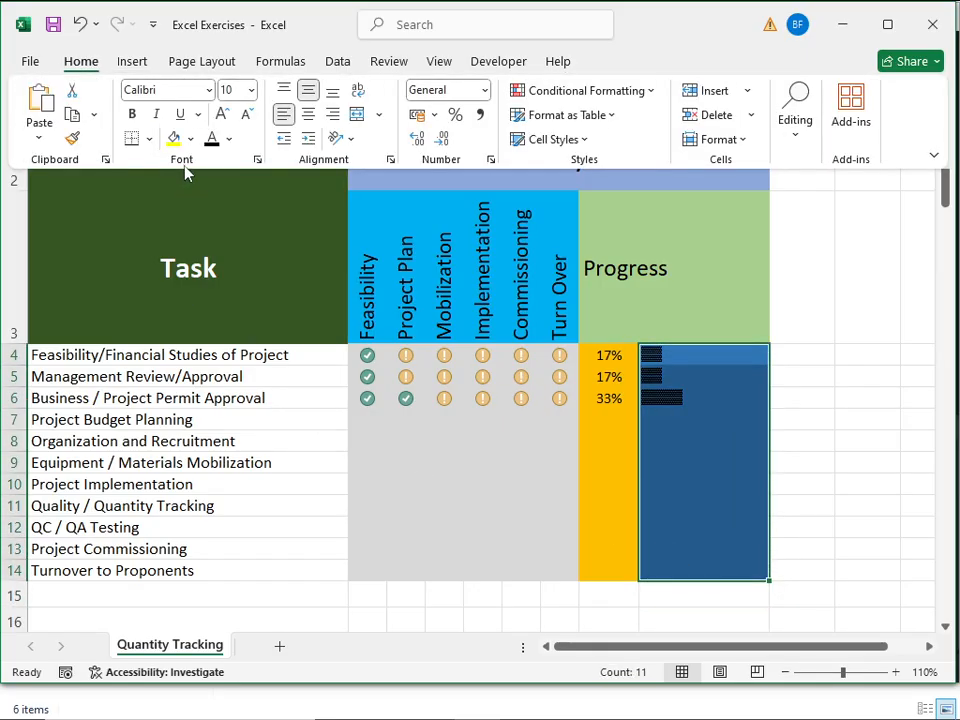
click(229, 139)
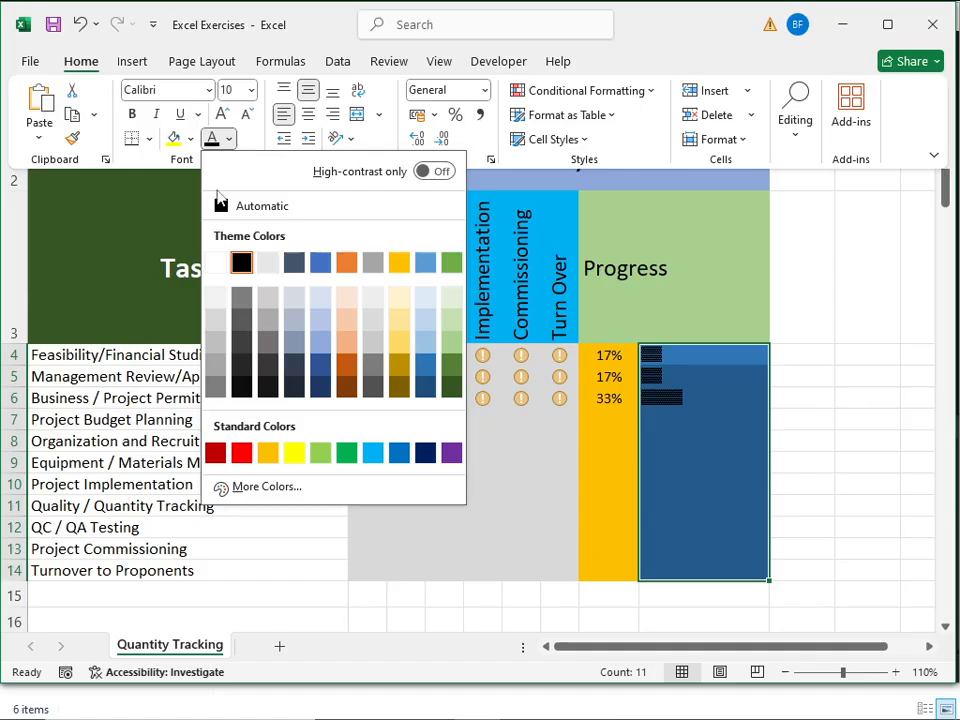
click(296, 457)
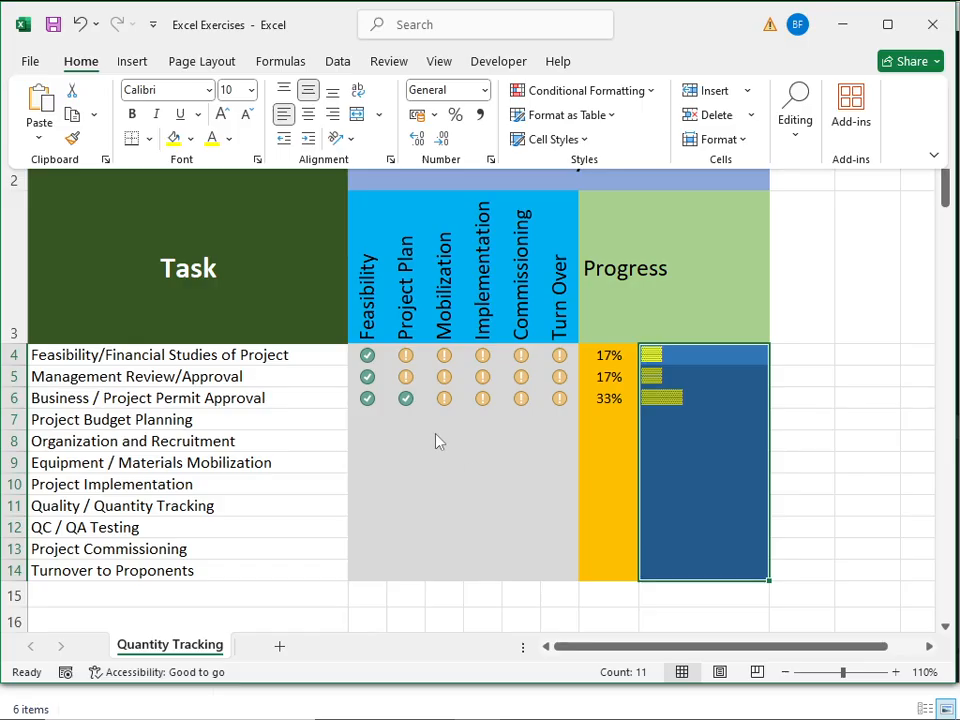
Step: Fill the Project Budget Planning milestones with 10 in B7 and C7 and 5 in D7 through G7, ending on cell B8
click(368, 400)
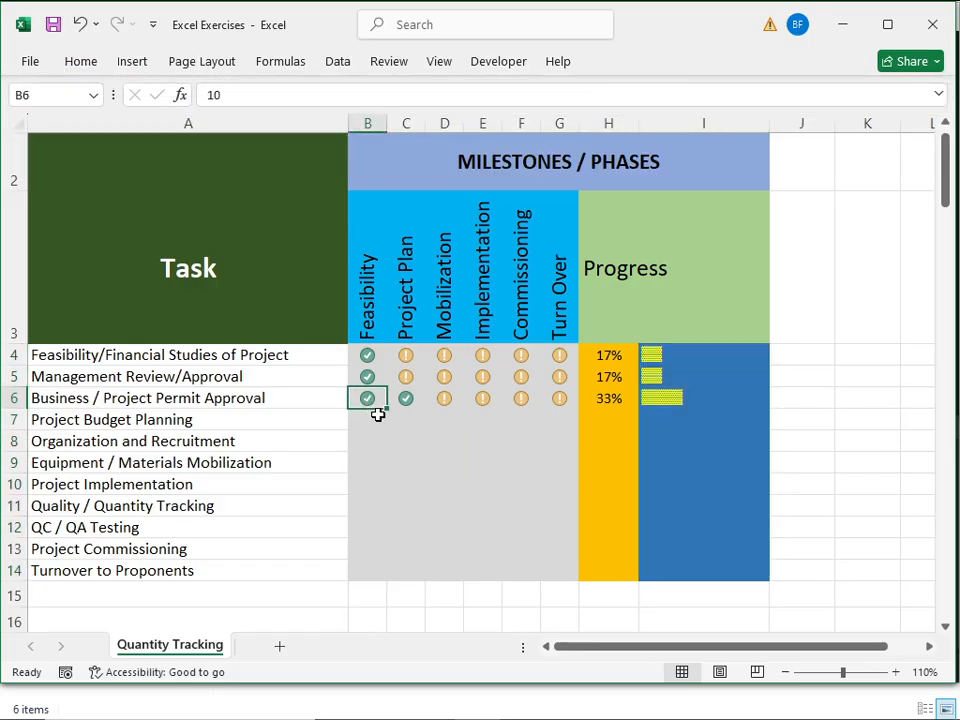
click(372, 418)
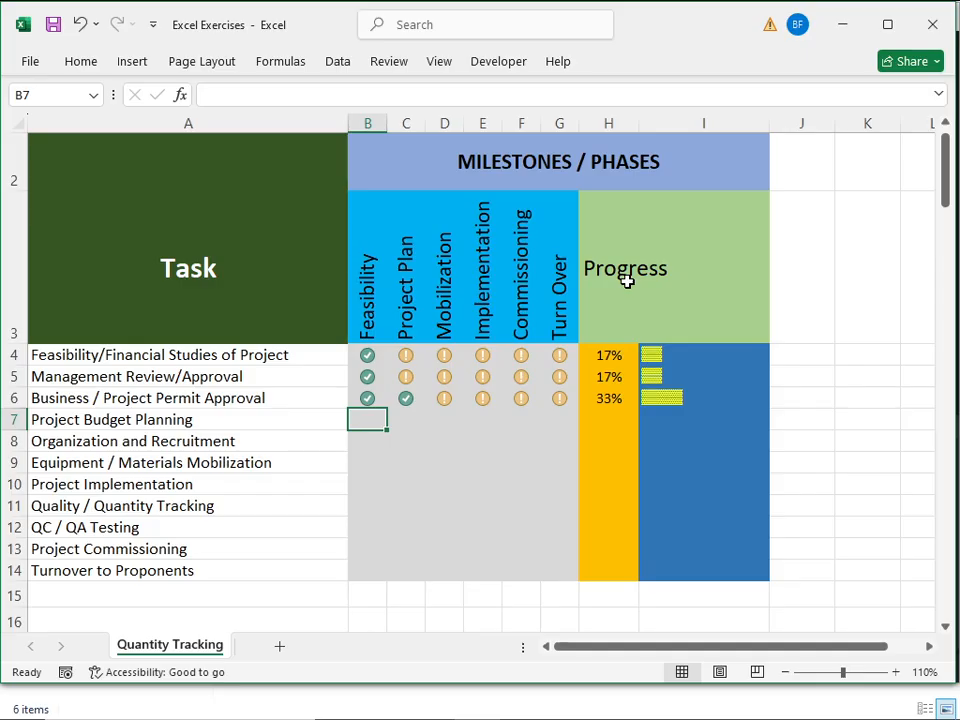
text(10)
key(Tab)
text(10)
key(Tab)
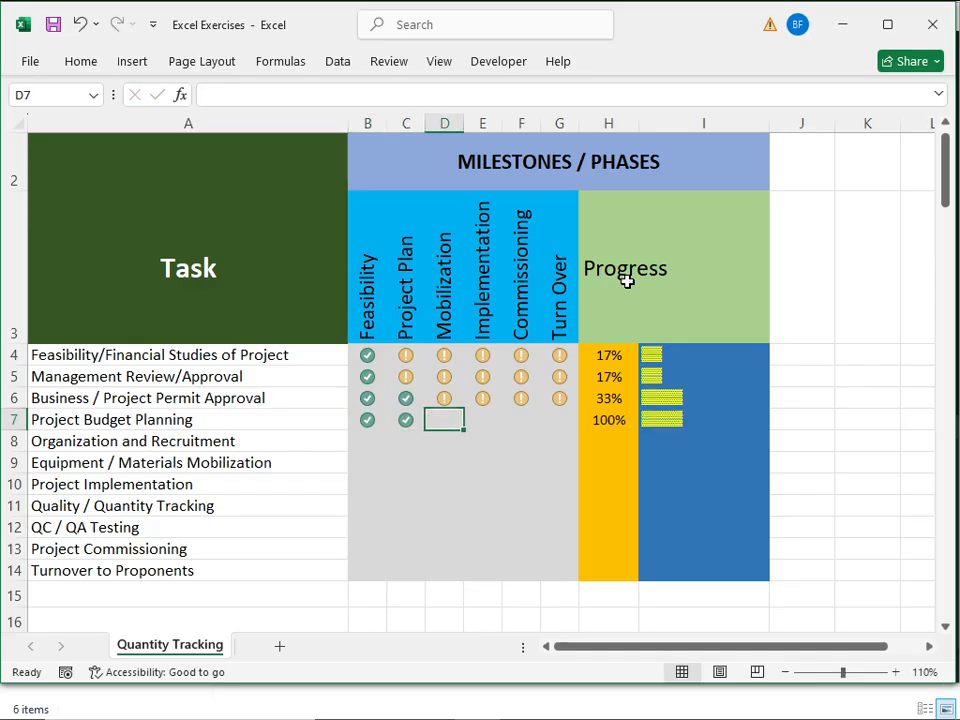
text(5)
key(Tab)
text(5)
key(Tab)
text(5)
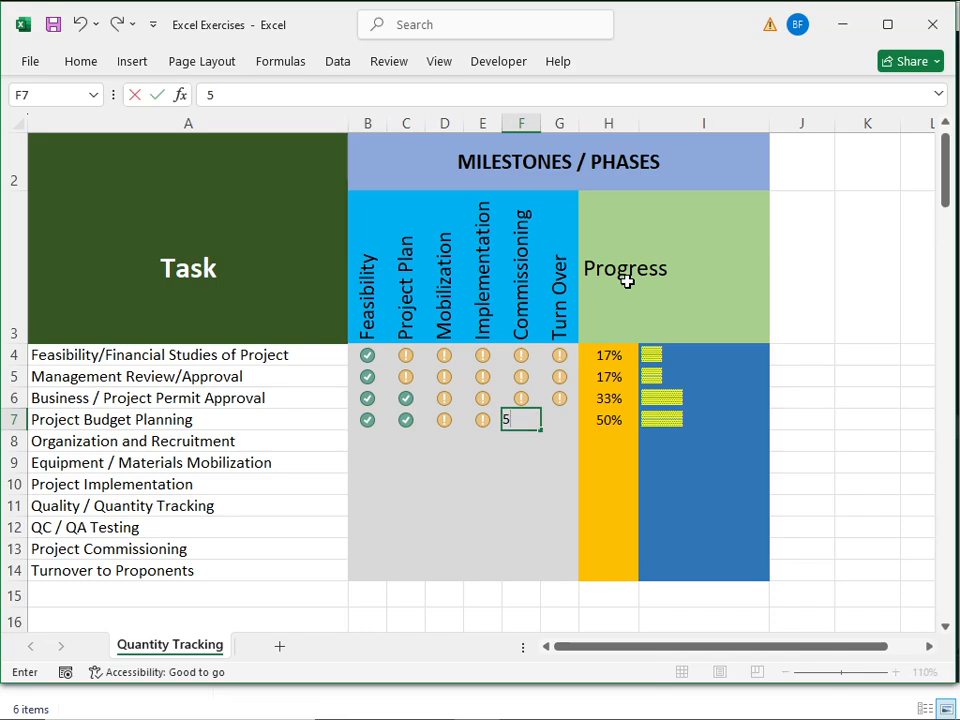
key(Tab)
text(5)
key(Return)
key(Left)
key(Left)
key(Left)
key(Left)
key(Left)
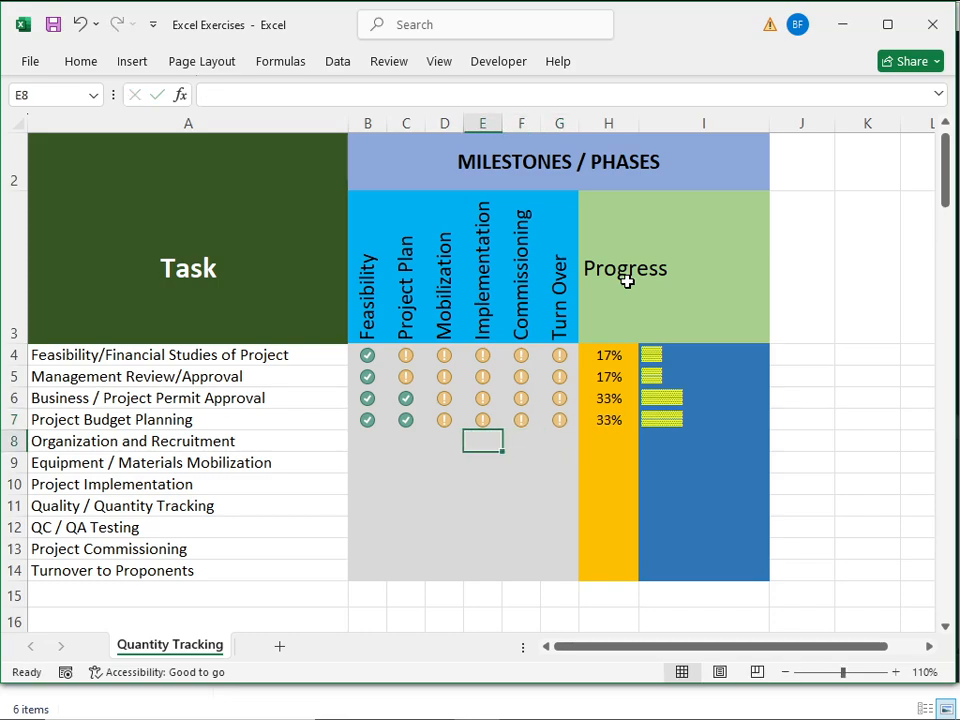
key(Left)
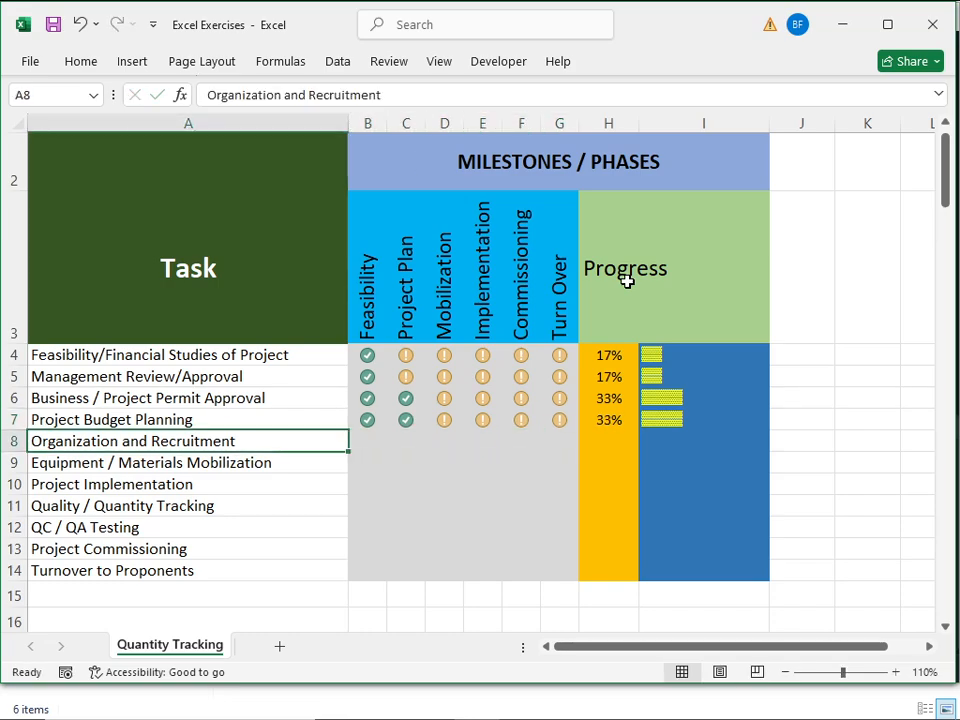
key(Right)
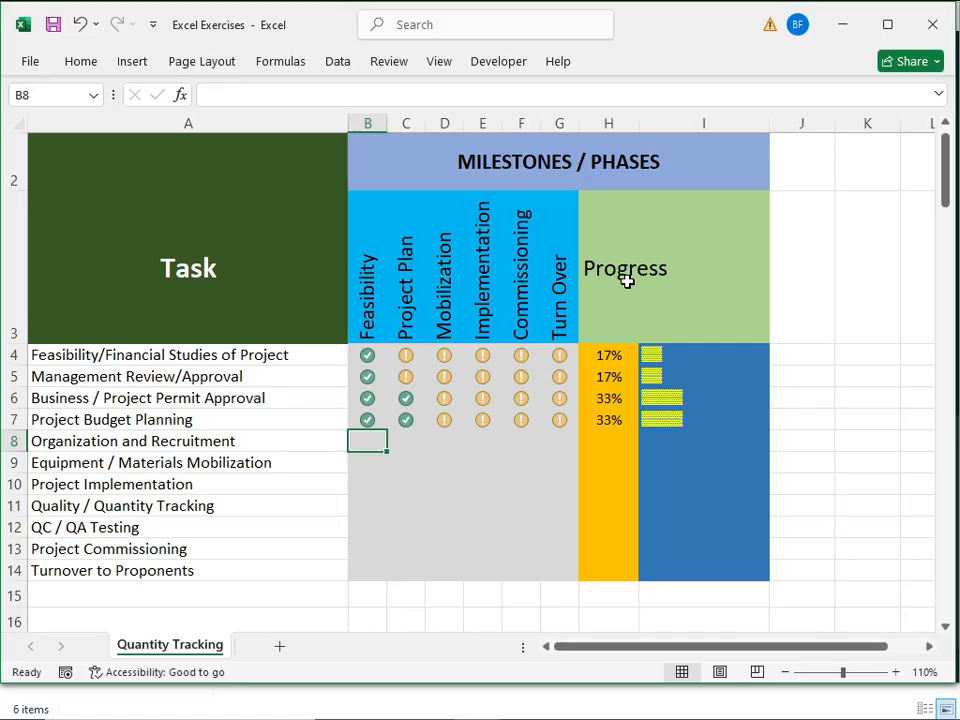
Step: Fill the Organization and Recruitment milestones with 10 in B8 through D8 and 5 in E8 through G8
text(10)
key(Tab)
text(10)
key(Tab)
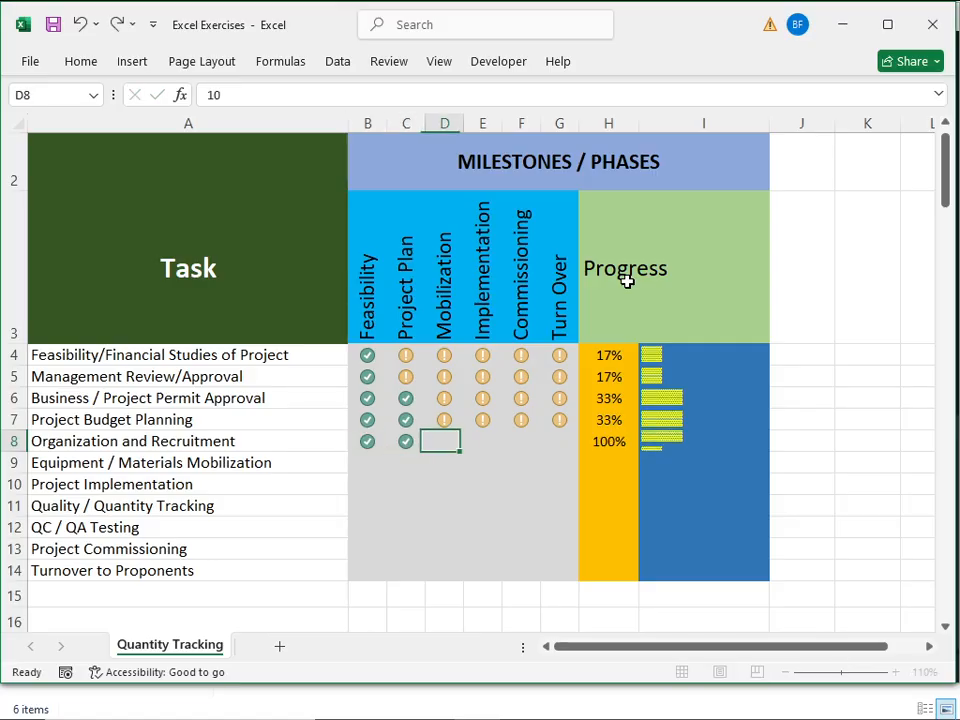
text(10)
key(Tab)
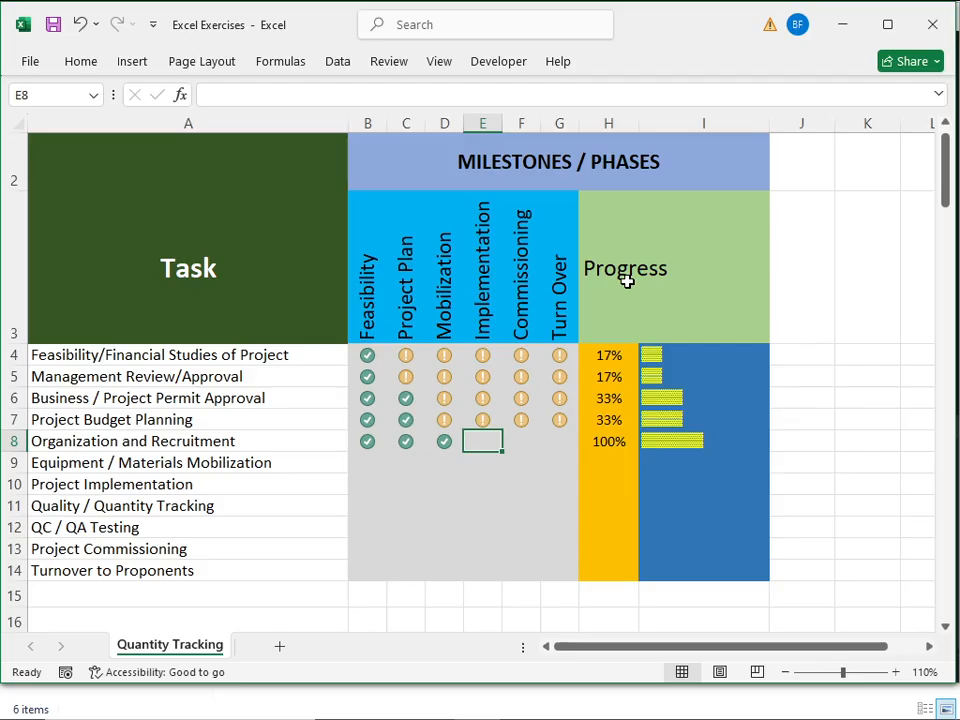
text(5)
key(Tab)
text(5)
key(Tab)
text(5)
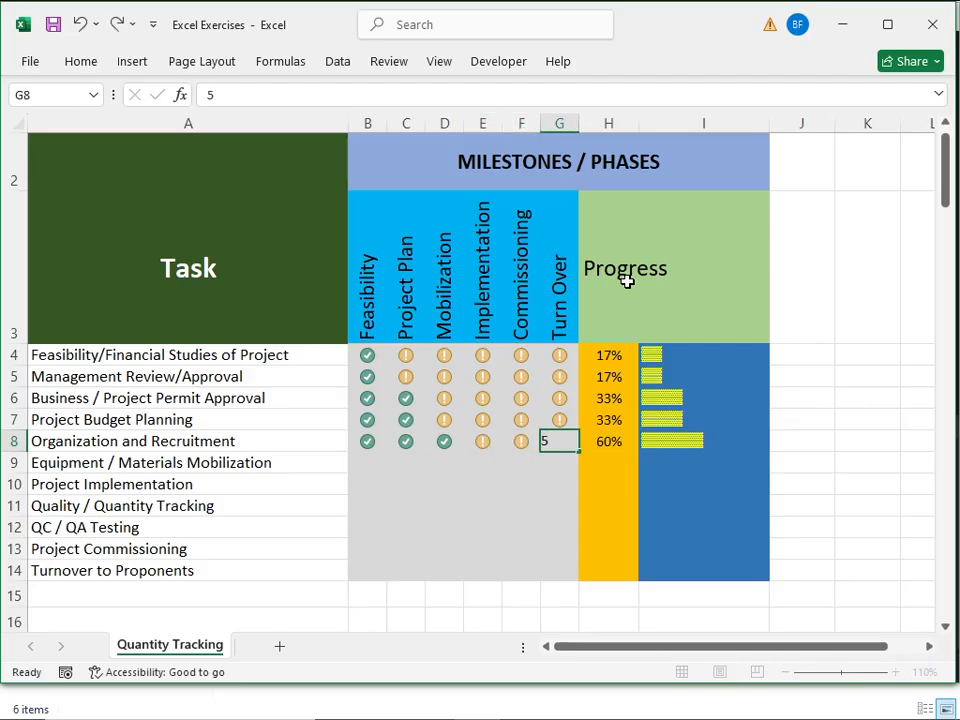
key(Tab)
Step: Fill the Equipment / Materials Mobilization milestones with 10 in B9 through D9 and 5 in E9 through G9
key(Down)
key(Left)
key(Left)
key(Left)
key(Left)
key(Left)
key(Left)
key(Left)
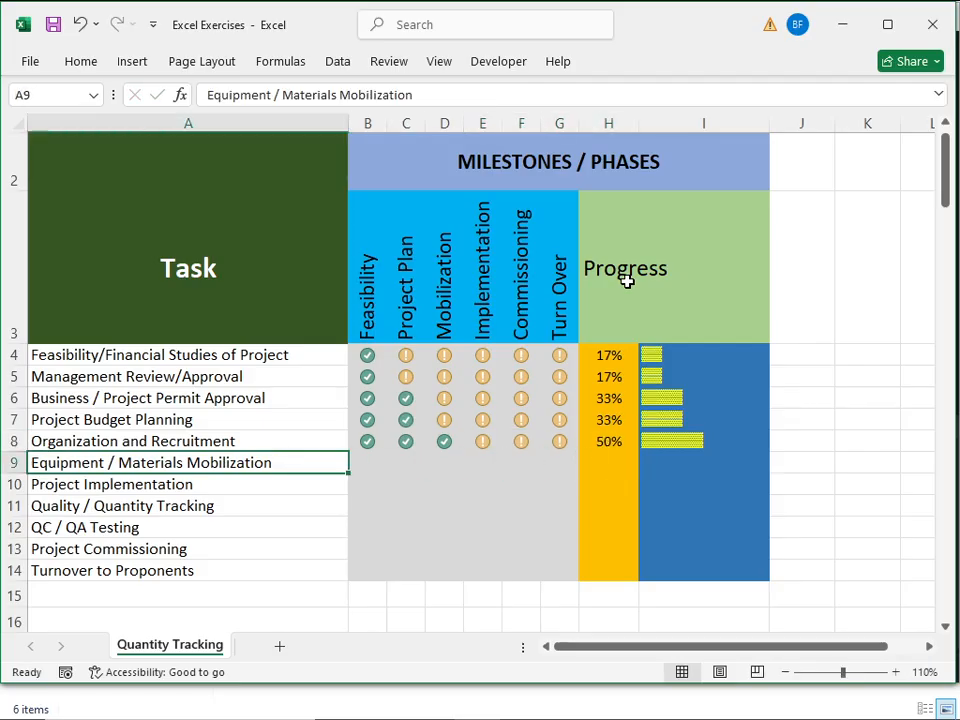
key(Right)
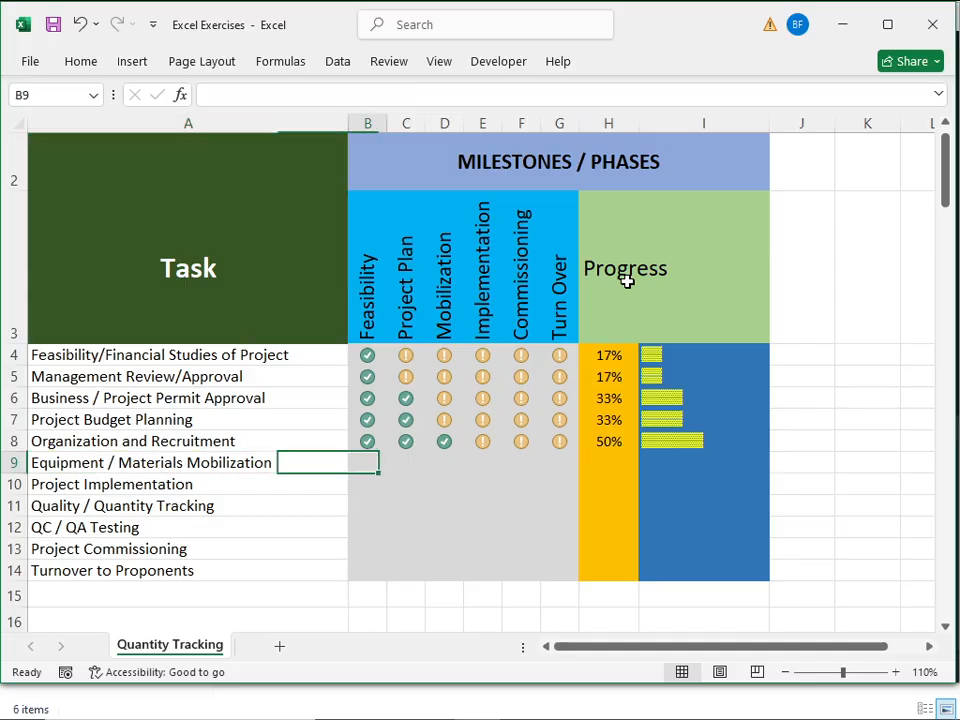
key(Right)
key(Left)
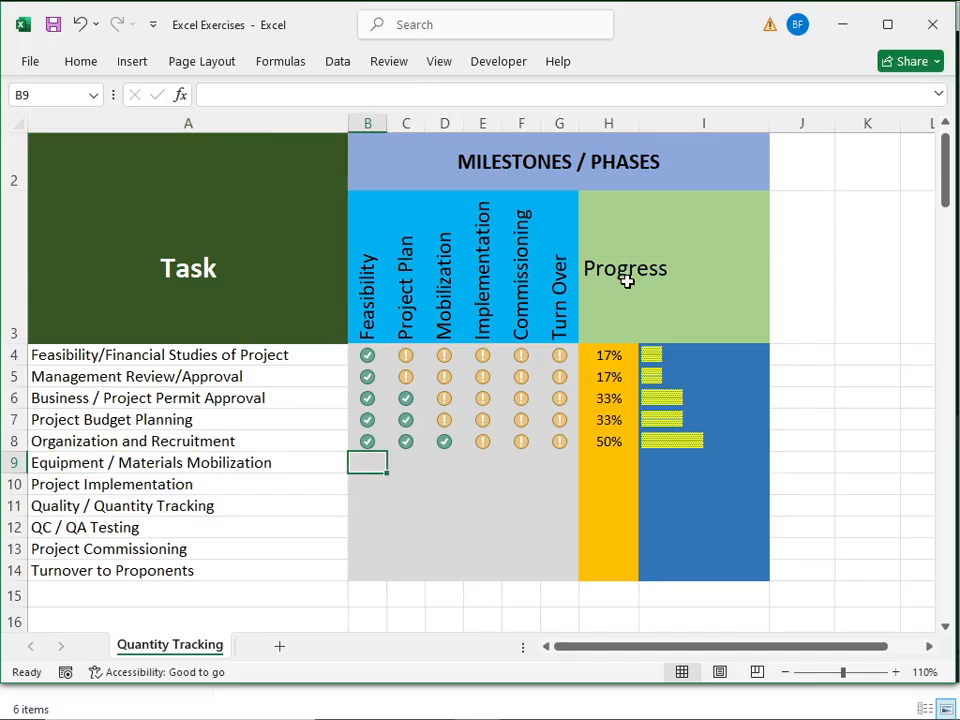
text(10)
key(Tab)
text(10)
key(Tab)
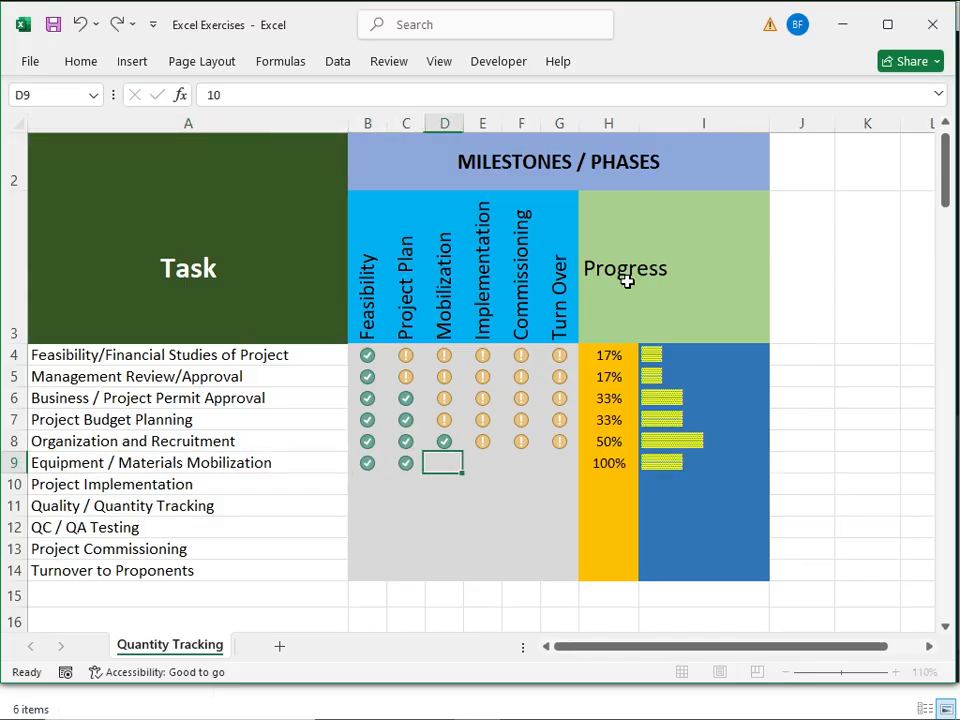
text(10)
key(Tab)
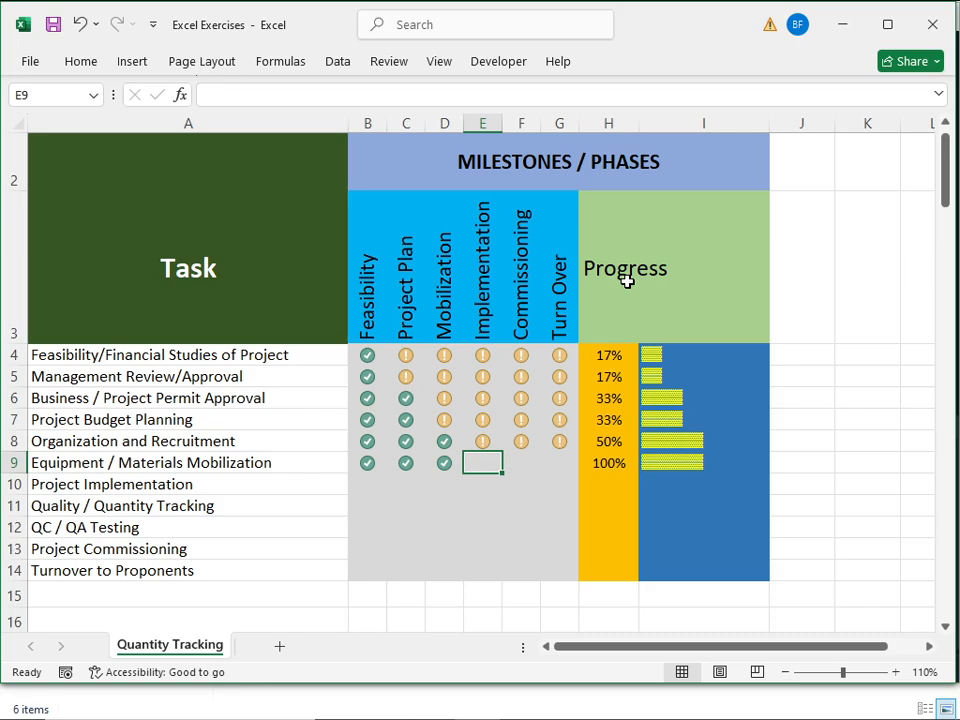
text(5)
key(Tab)
text(5)
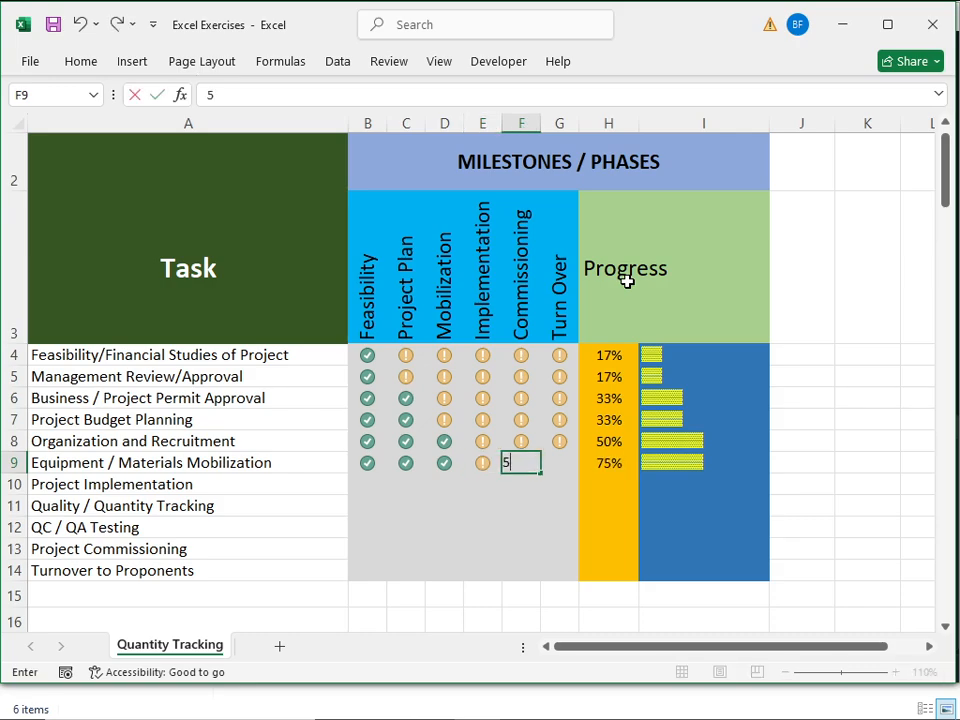
key(Tab)
text(5)
key(Return)
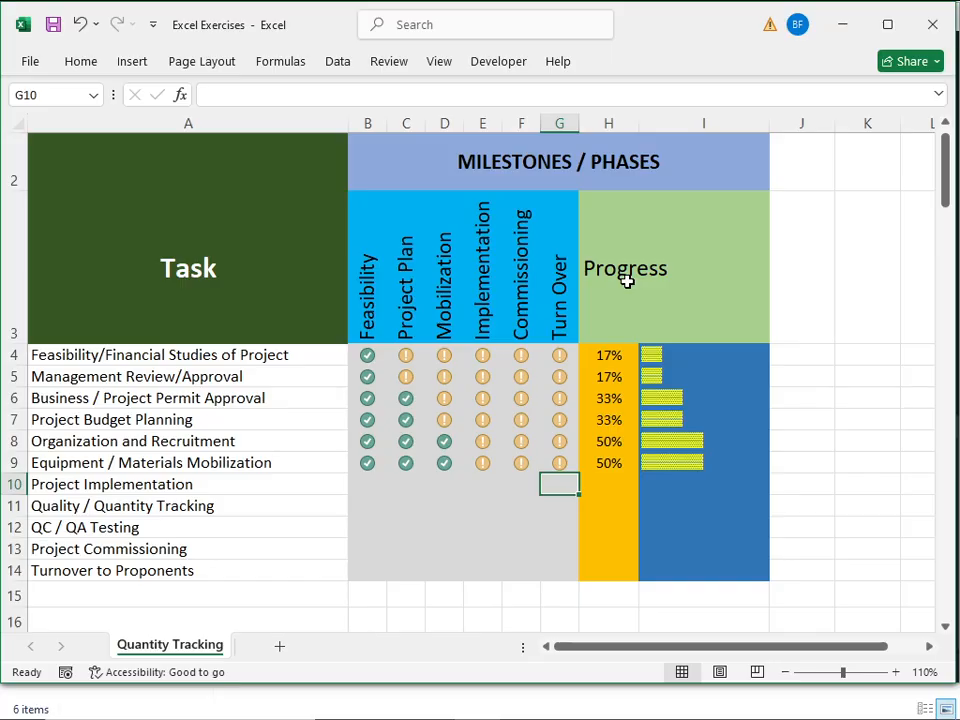
Step: Fill the Project Implementation milestones with 10 in B10 through E10 and 5 in F10 and G10
key(Left)
key(Left)
key(Left)
key(Left)
key(Left)
key(Left)
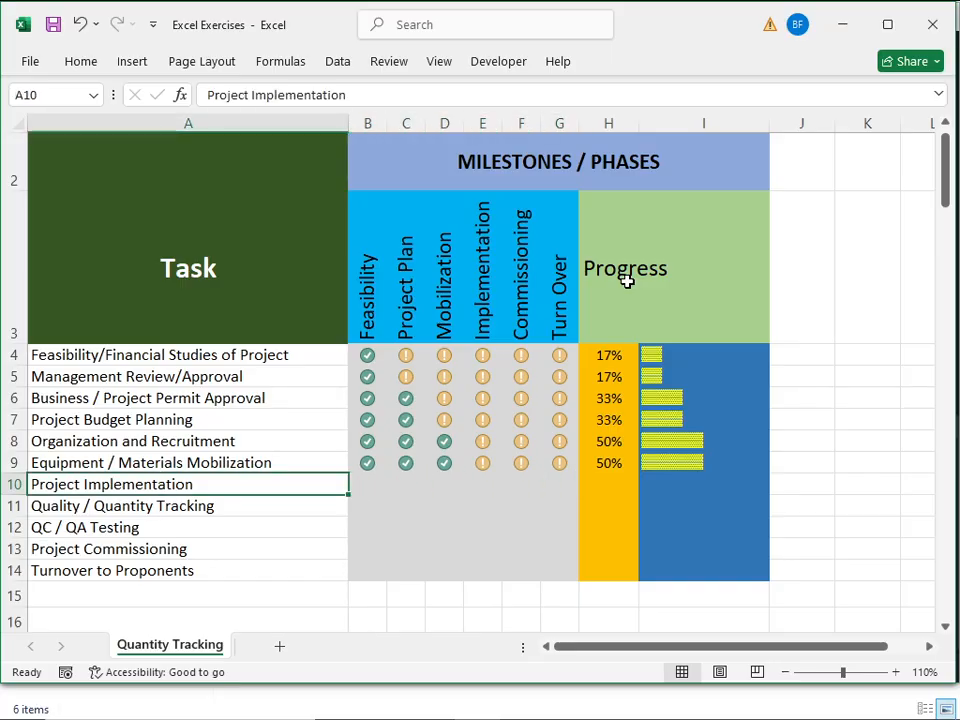
key(Right)
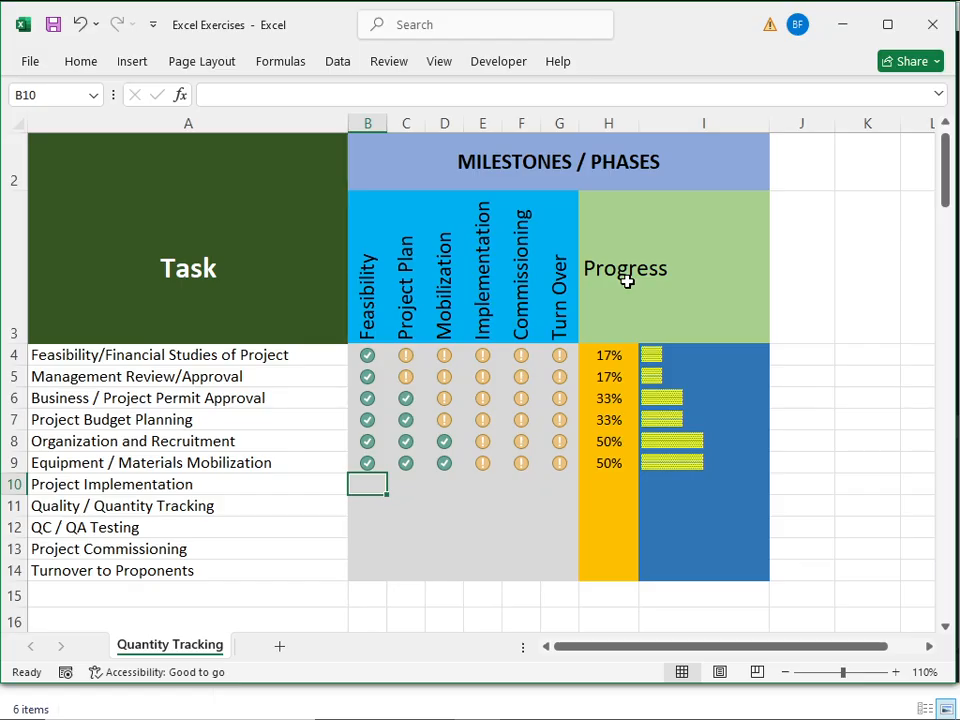
text(1)
key(Right)
text(1)
key(Right)
text(10)
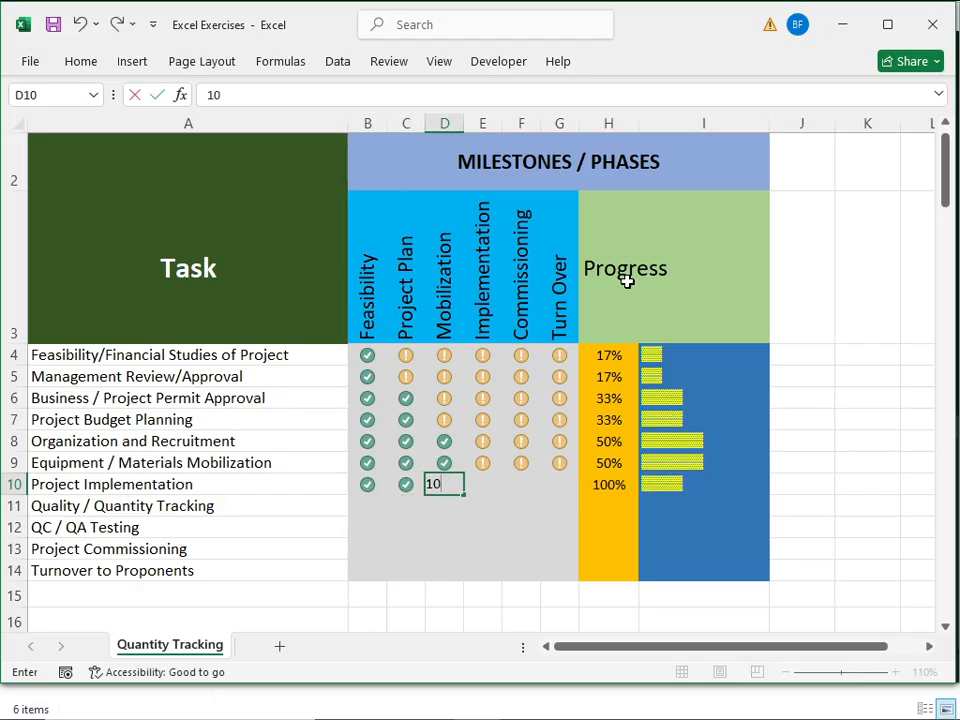
key(Right)
text(10)
key(Right)
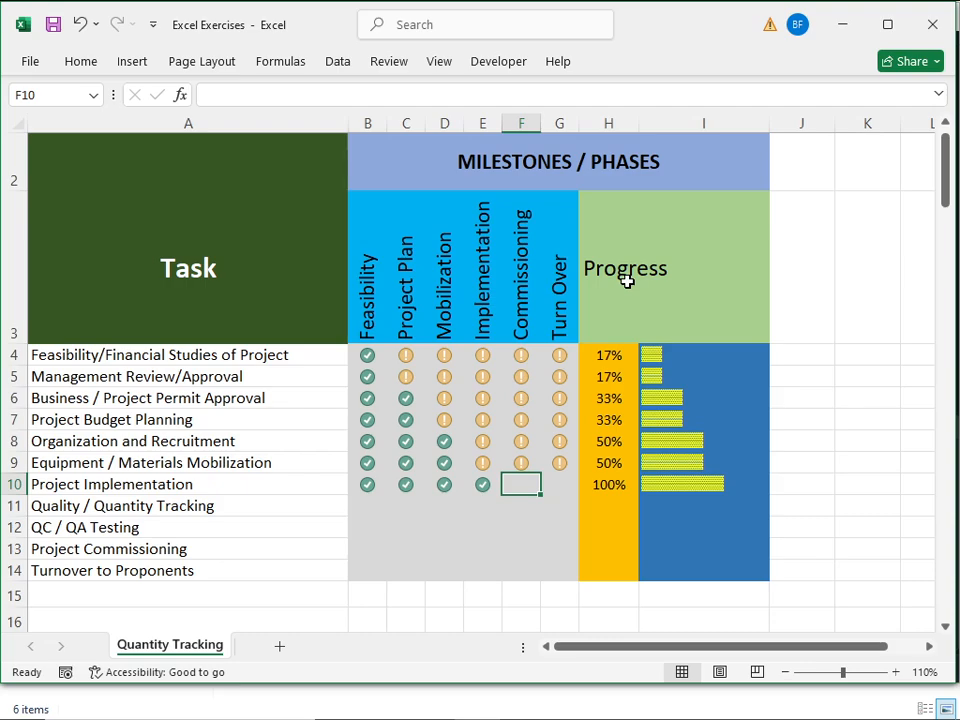
text(5)
key(Right)
text(5)
key(Return)
Step: Fill the Quality / Quantity Tracking milestones with 10 in B11 through E11 and 5 in F11 and G11
key(Left)
key(Left)
key(Left)
key(Left)
key(Left)
key(Left)
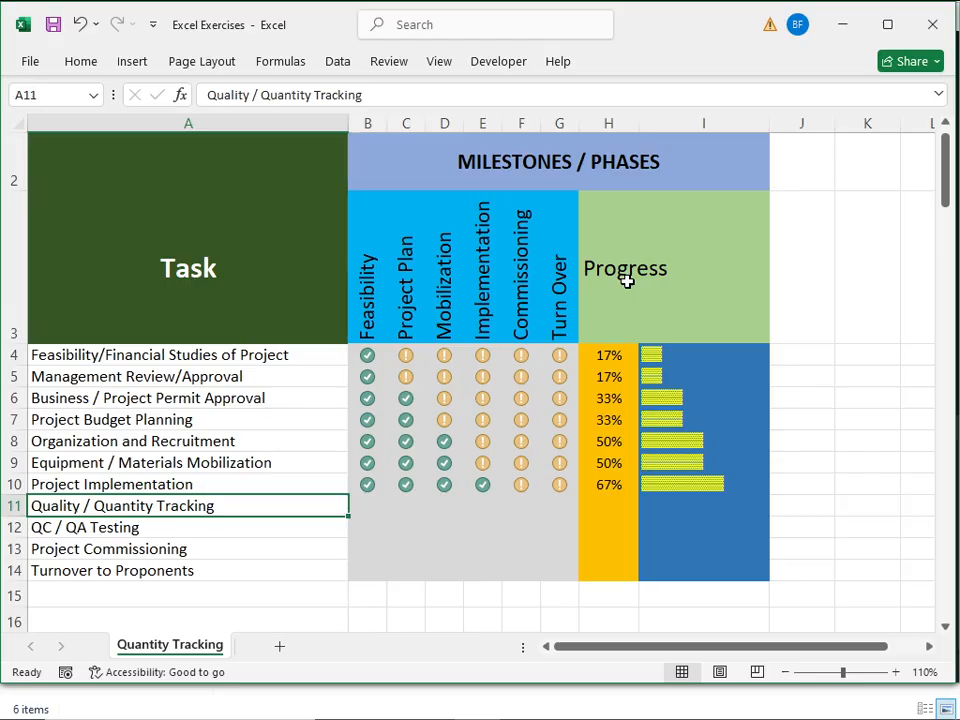
key(Right)
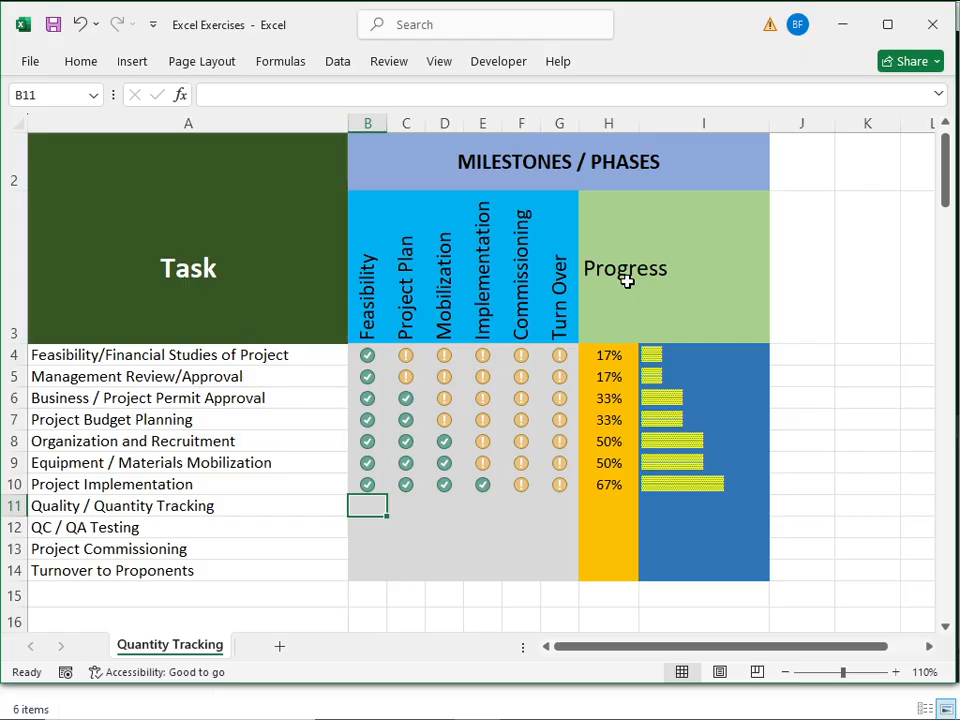
text(10)
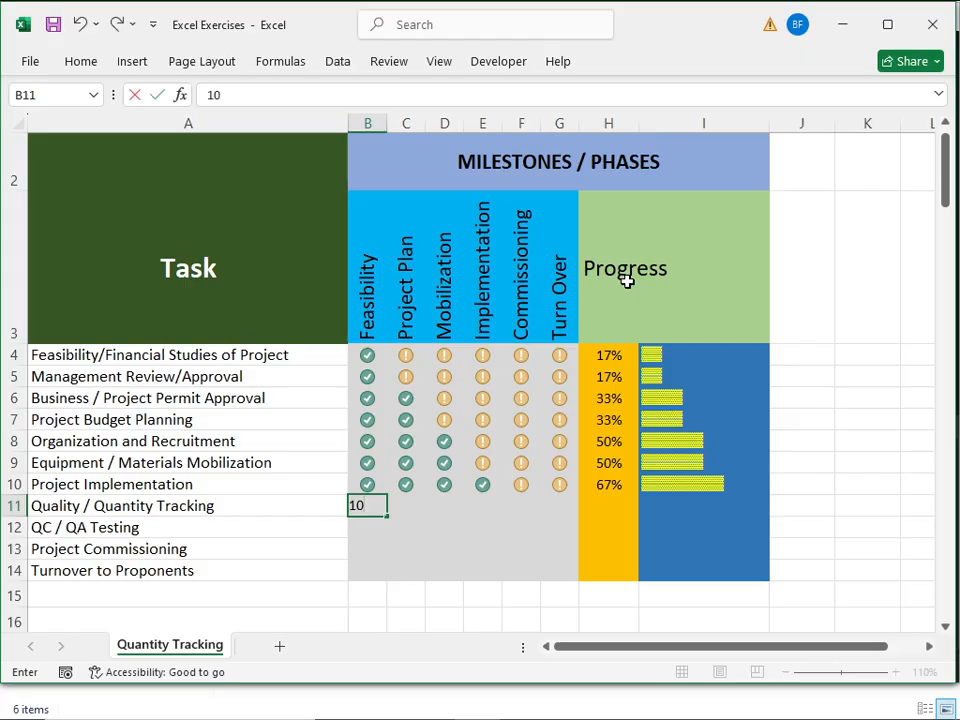
key(Tab)
text(10)
key(Tab)
text(10)
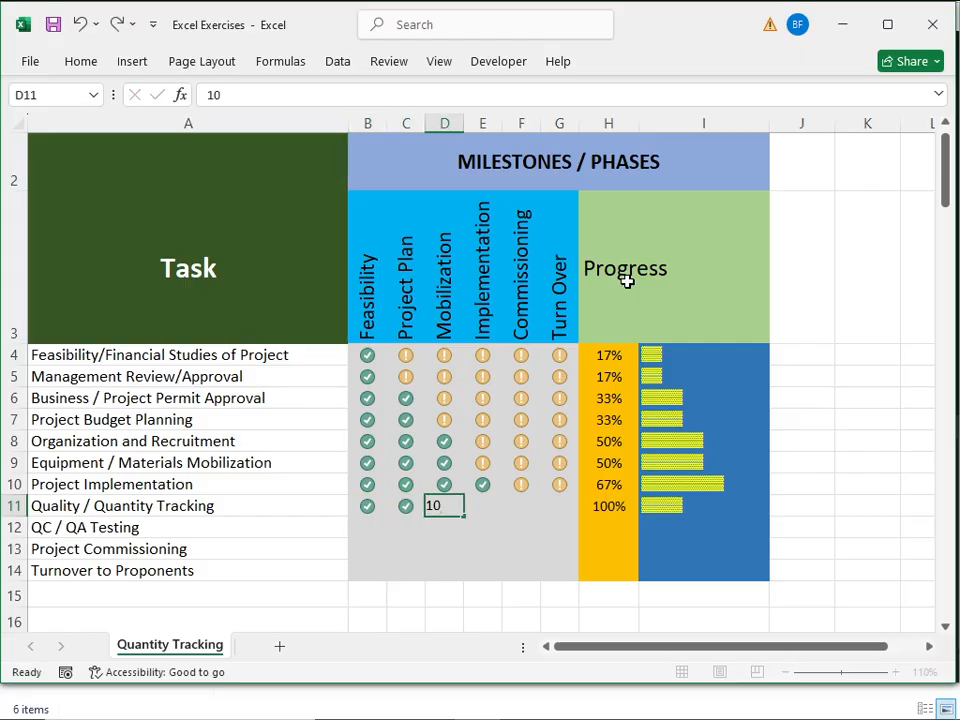
key(Tab)
text(10)
key(Tab)
text(5)
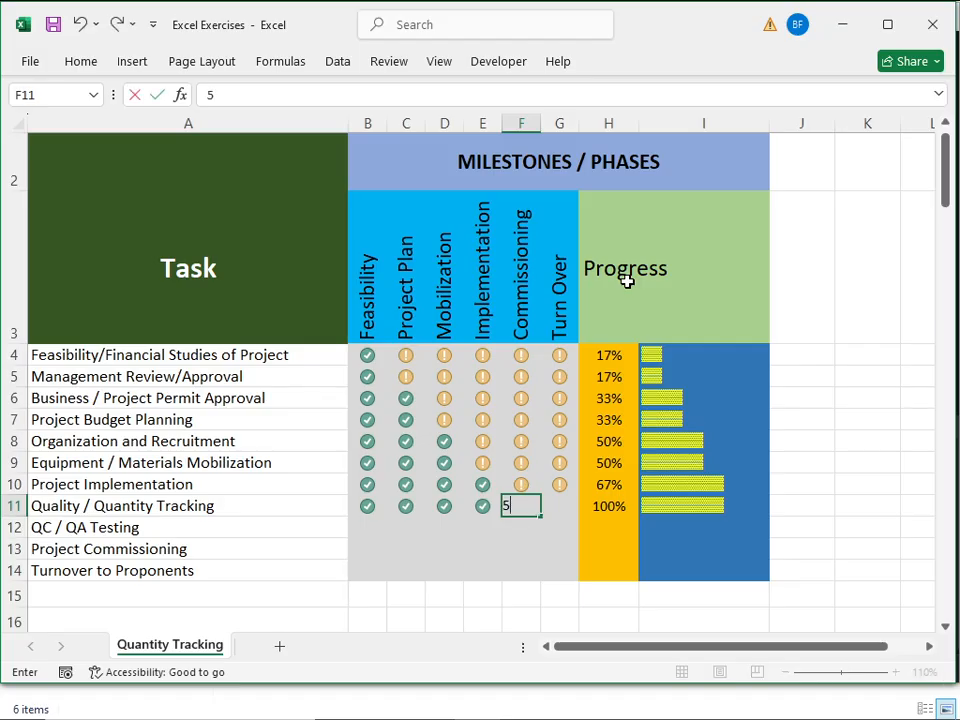
key(Tab)
text(5)
key(Down)
Step: Fill the QC / QA Testing milestones with 10 in B12 through E12 and 5 in F12 and G12
key(Left)
key(Left)
key(Left)
key(Left)
key(Left)
key(Left)
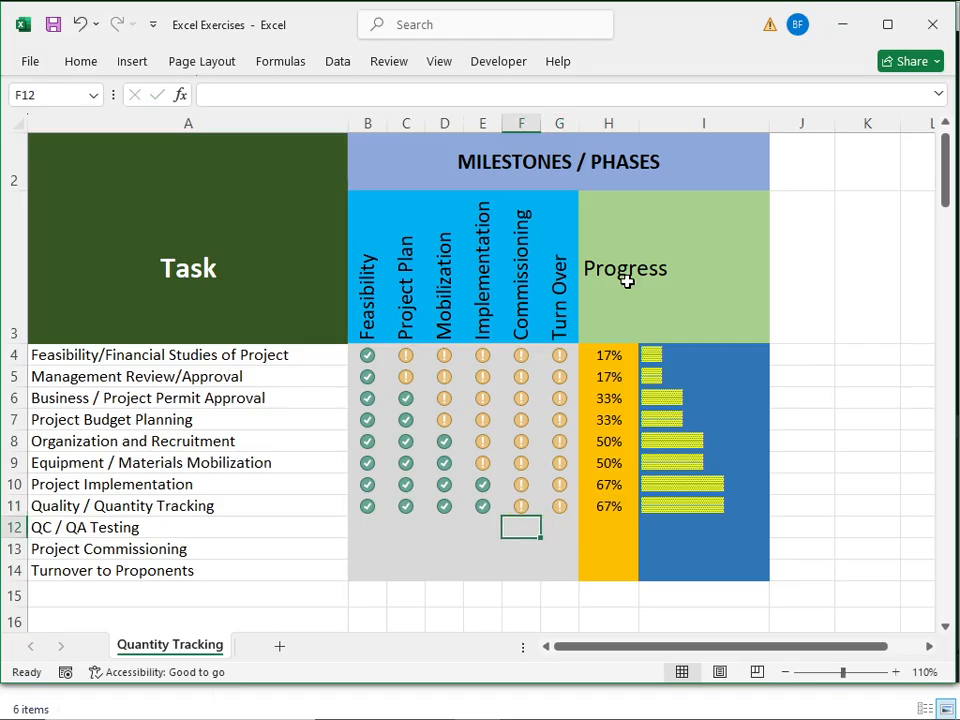
key(Right)
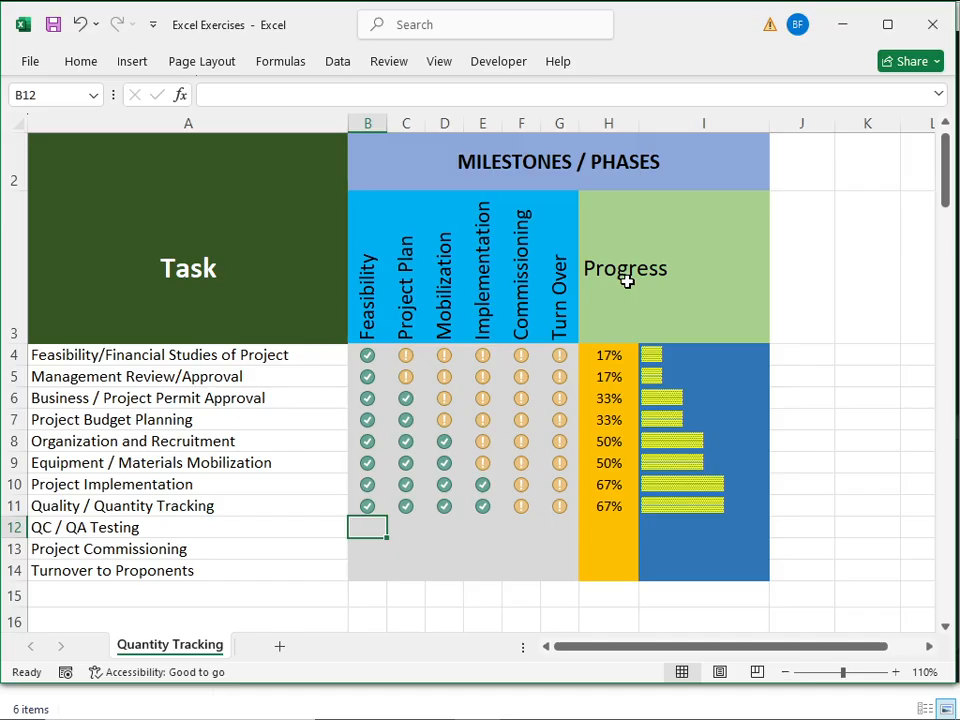
key(Left)
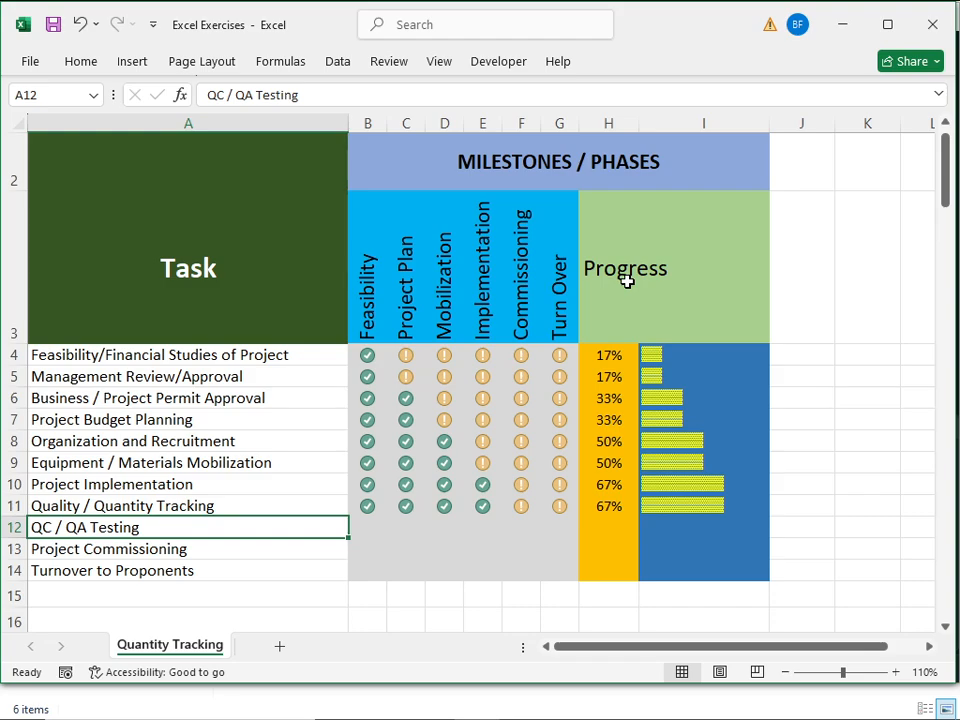
key(Right)
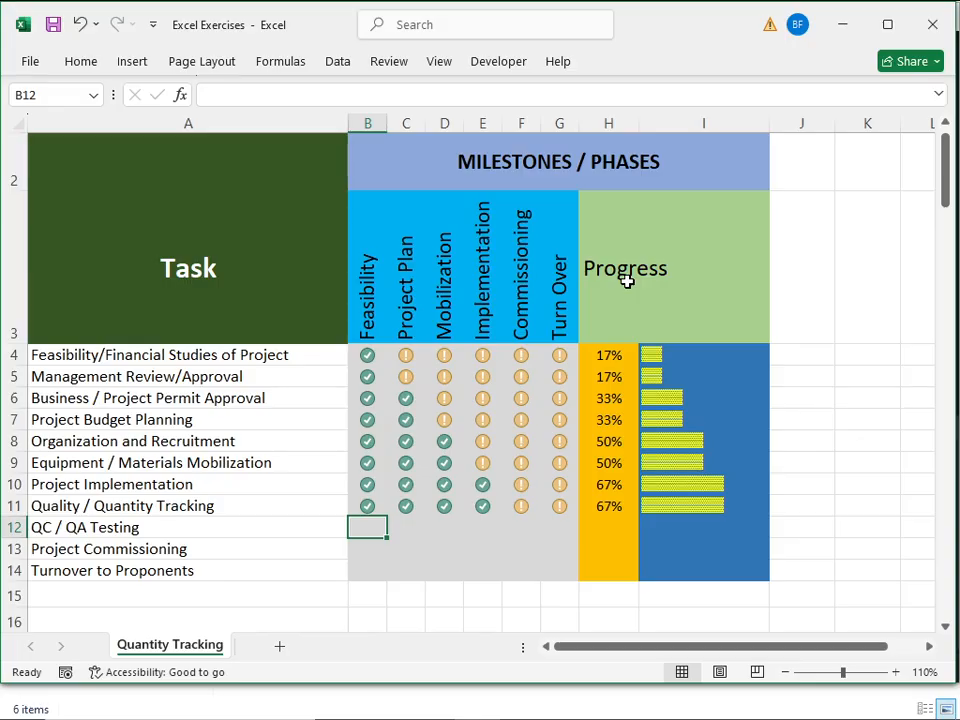
key(Left)
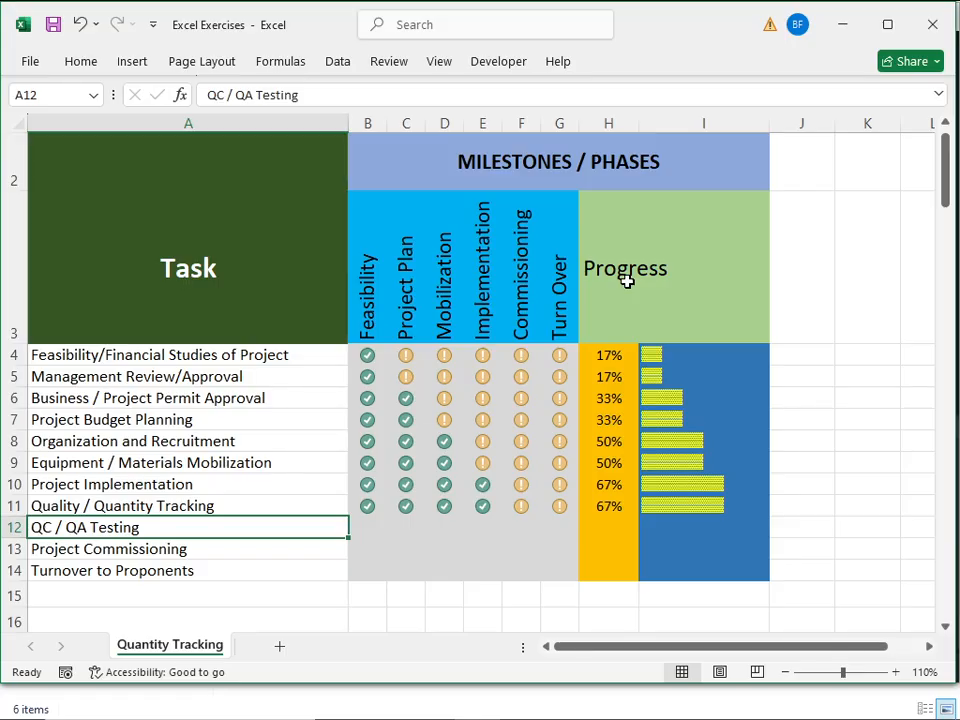
key(Right)
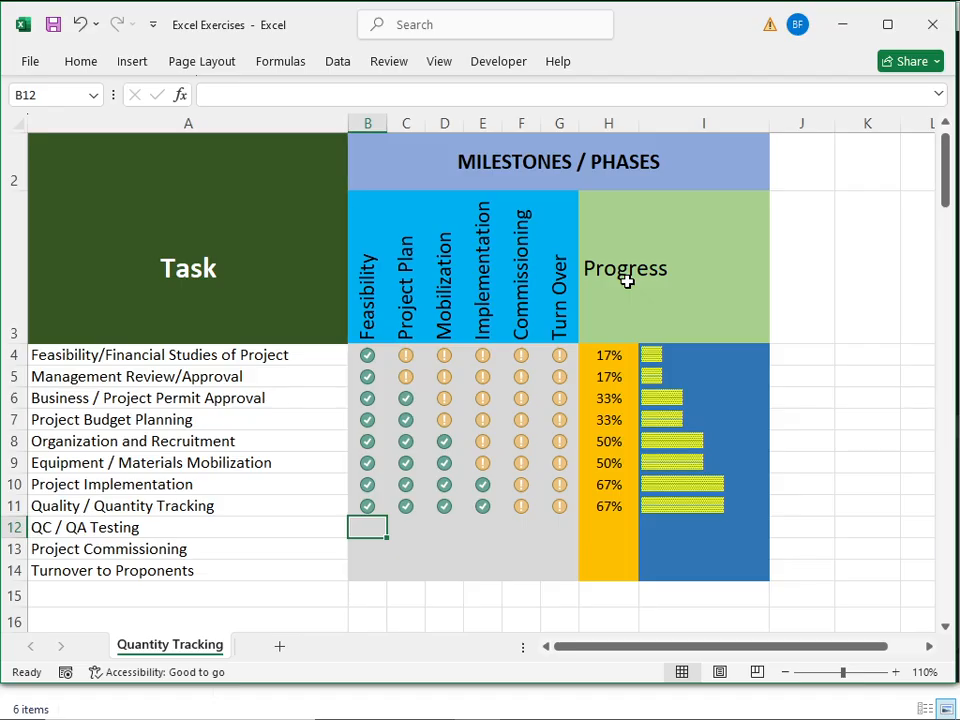
text(10)
key(Right)
text(10)
key(Right)
text(10)
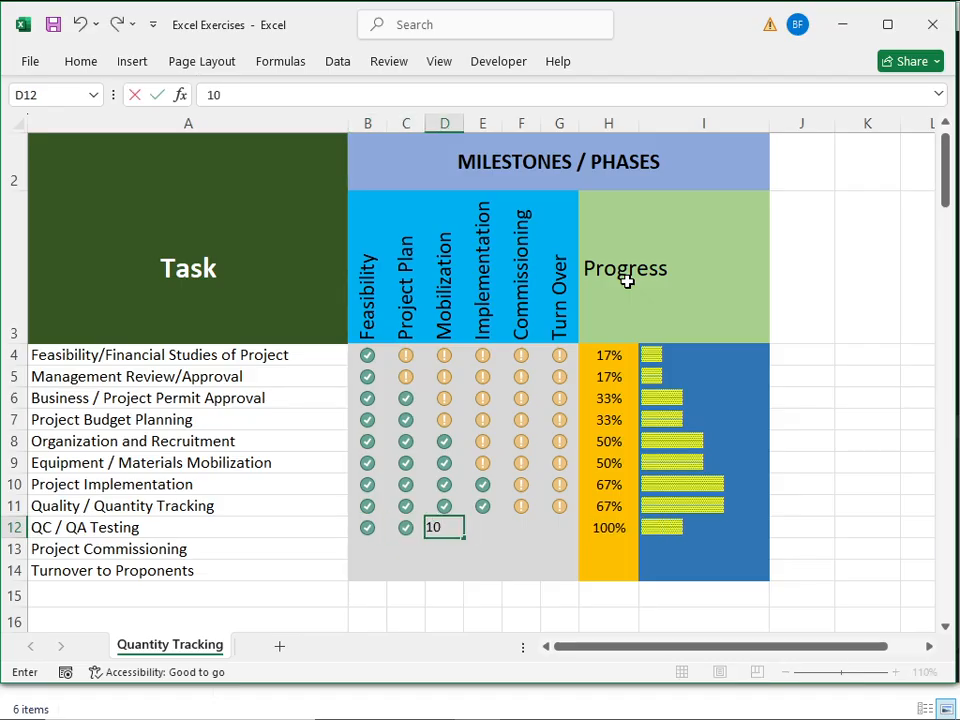
key(Right)
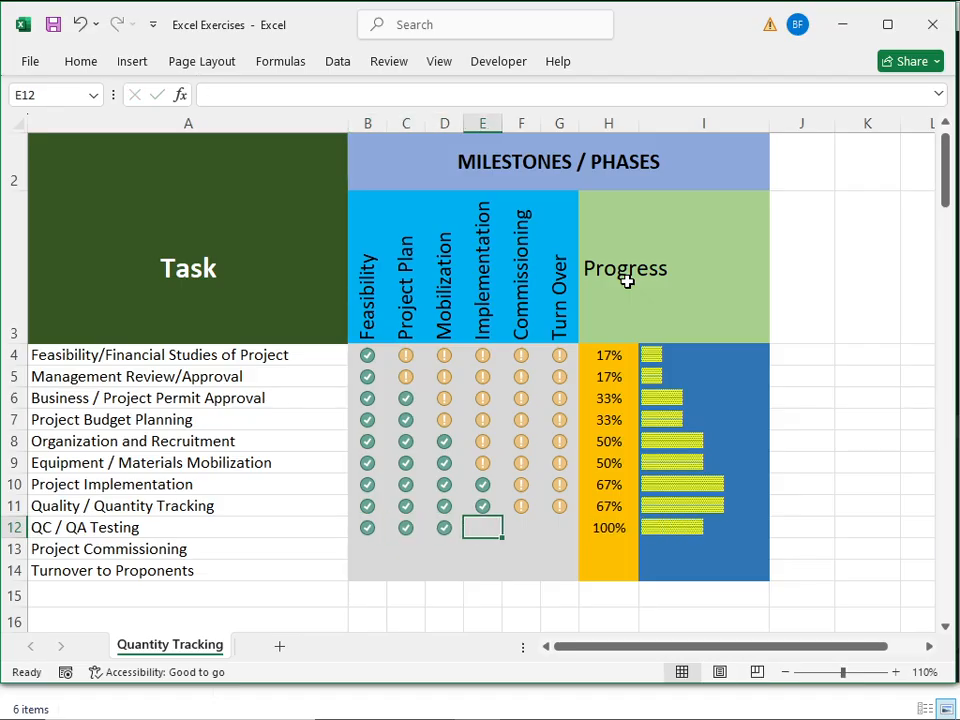
text(10)
key(Right)
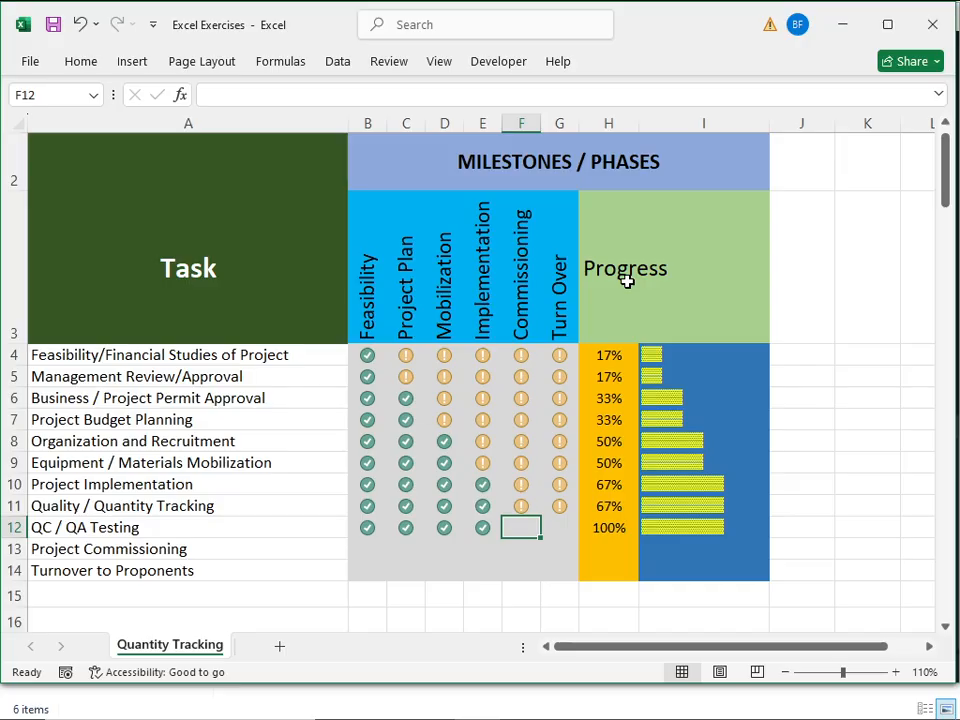
text(5)
key(Right)
text(5)
key(Return)
Step: Fill the Project Commissioning milestones with 10 in B13 through F13 and 5 in G13, ending on cell A13
key(Left)
key(Left)
key(Left)
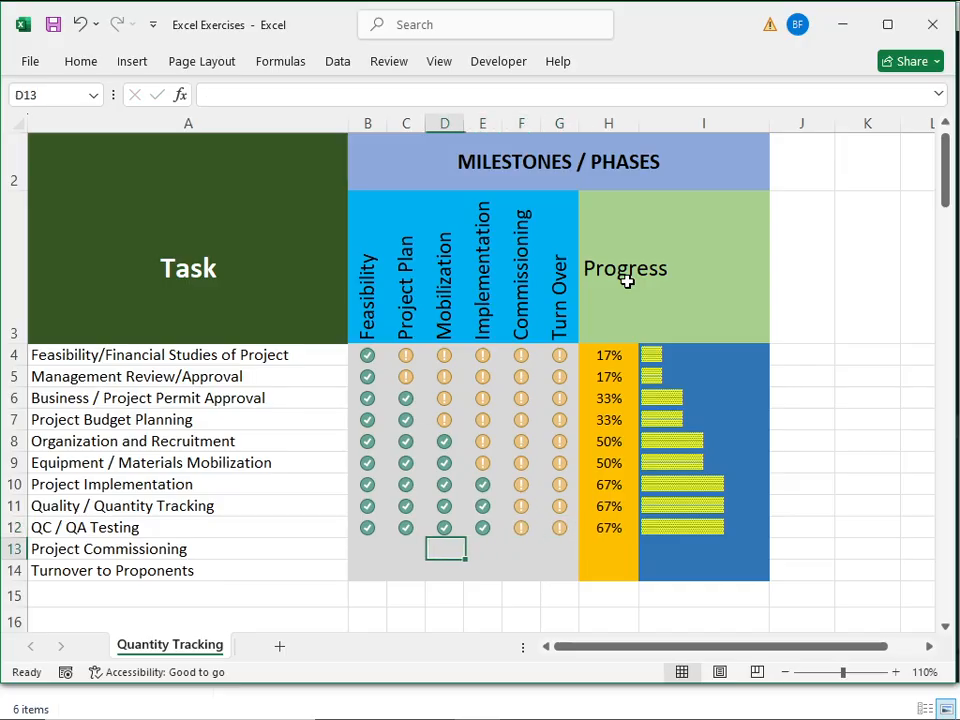
key(Left)
key(Left)
key(Left)
key(Right)
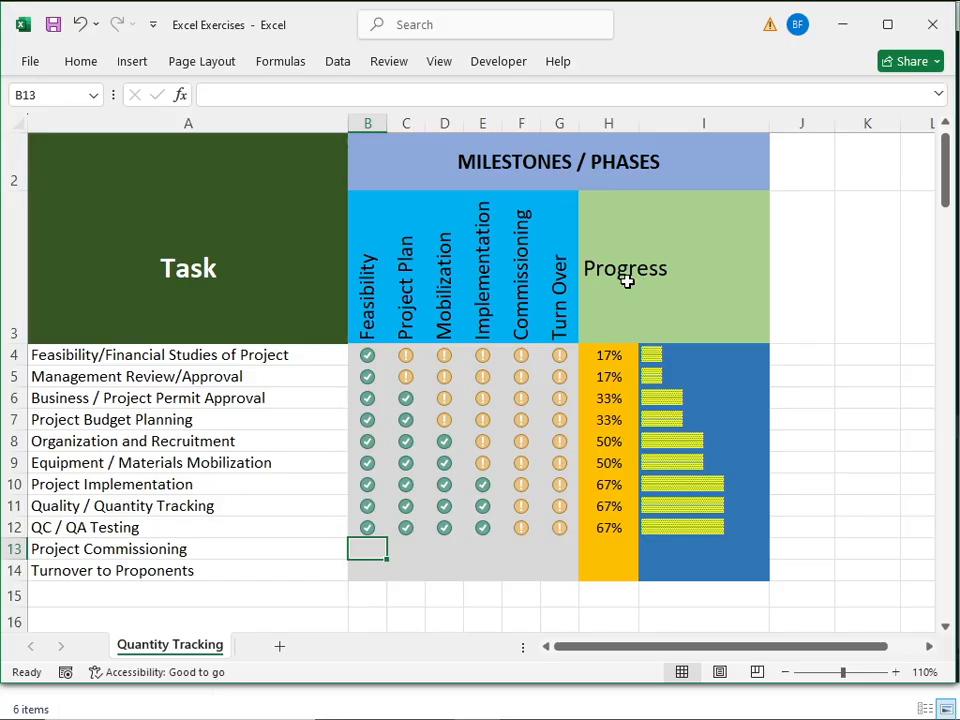
text(10)
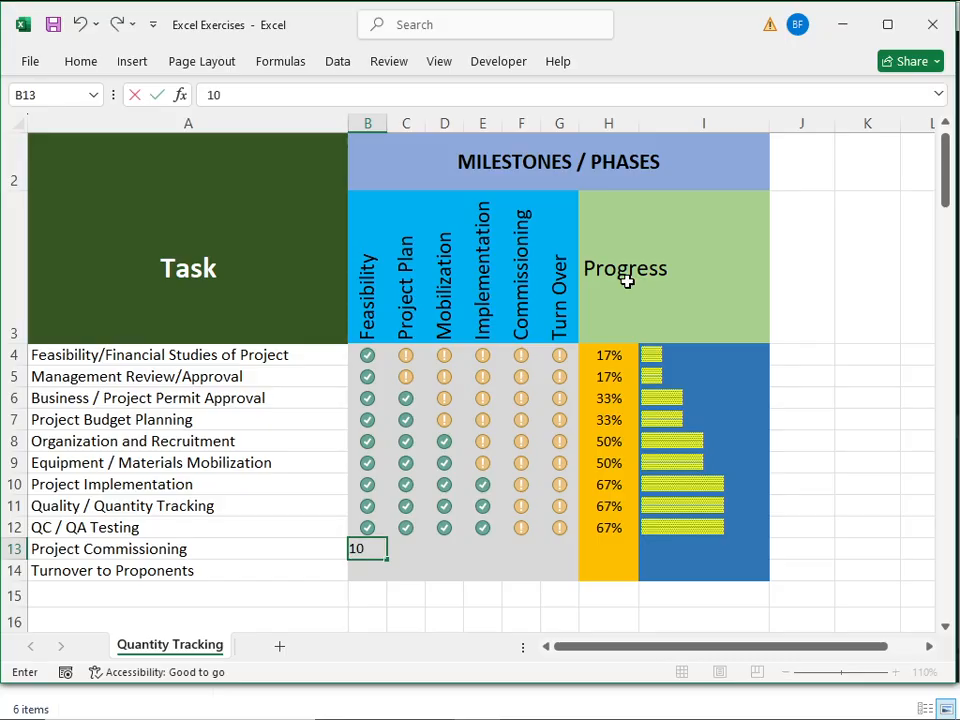
key(Tab)
text(10)
key(Tab)
text(1)
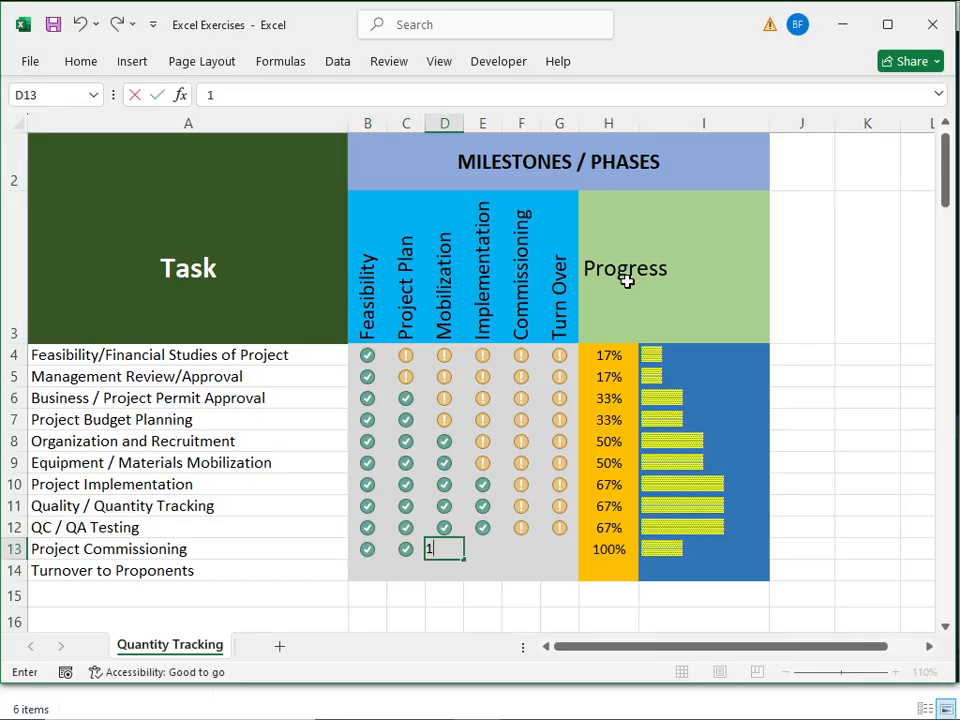
text(0)
key(Tab)
text(10)
key(Tab)
text(10)
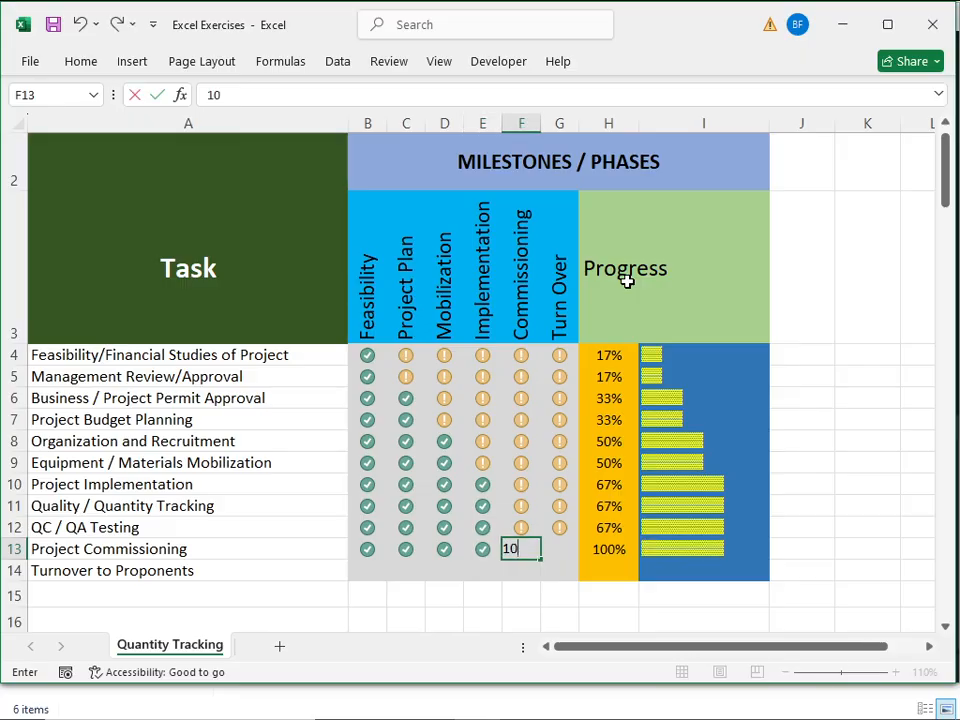
key(Tab)
text(5)
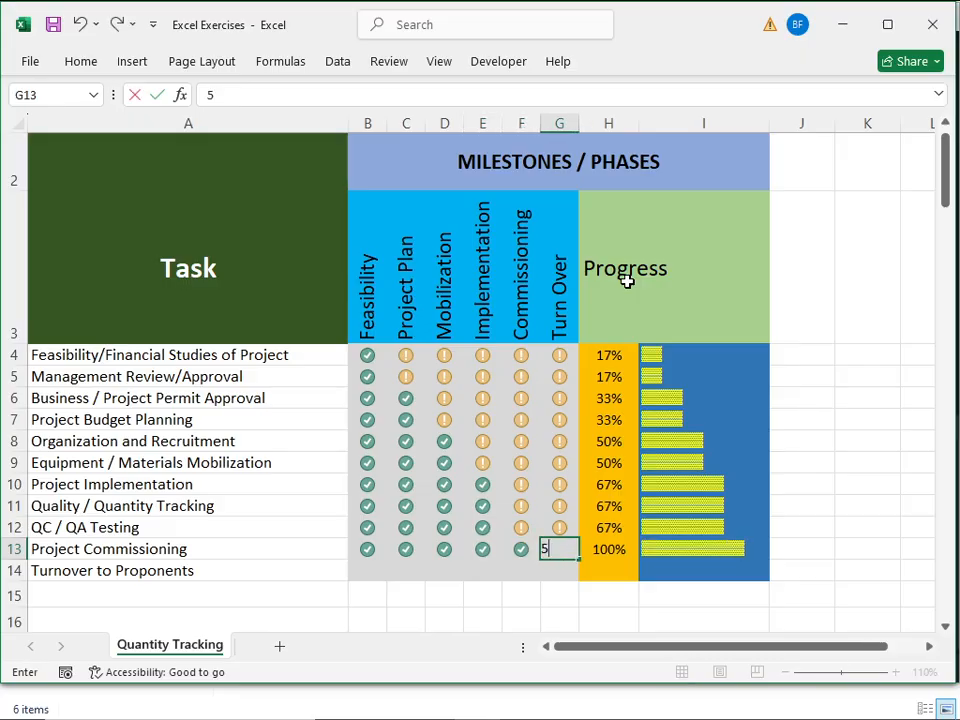
key(shift+Tab)
key(shift+Tab)
key(shift+Tab)
key(shift+Tab)
key(shift+Tab)
key(shift+Tab)
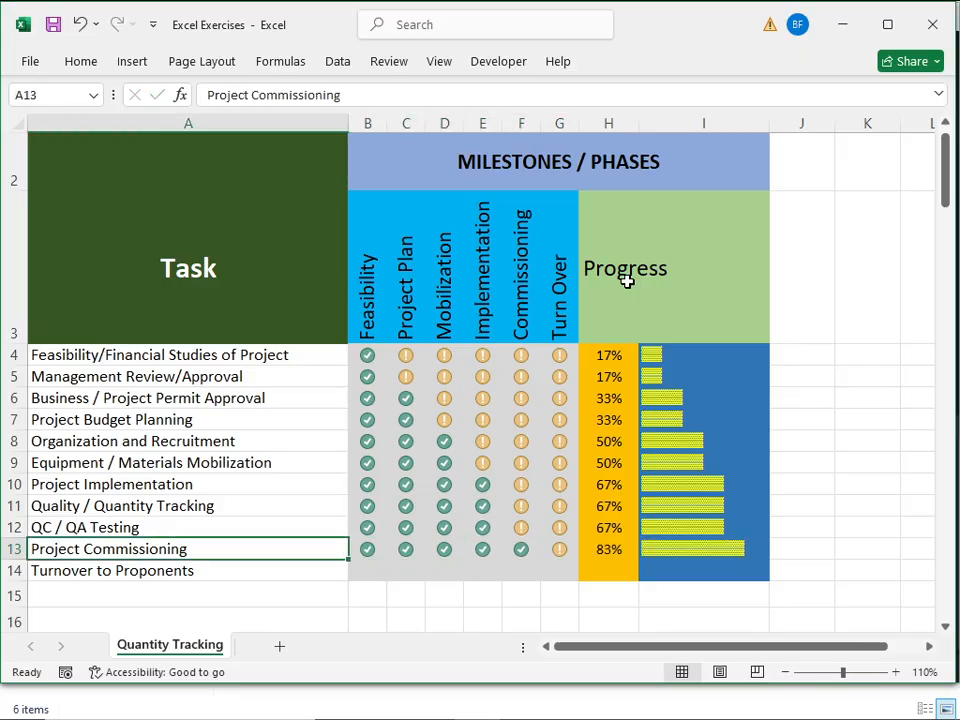
Step: Fill the Turnover to Proponents milestones with 10 in B14 through G14, ending on cell A15
key(Down)
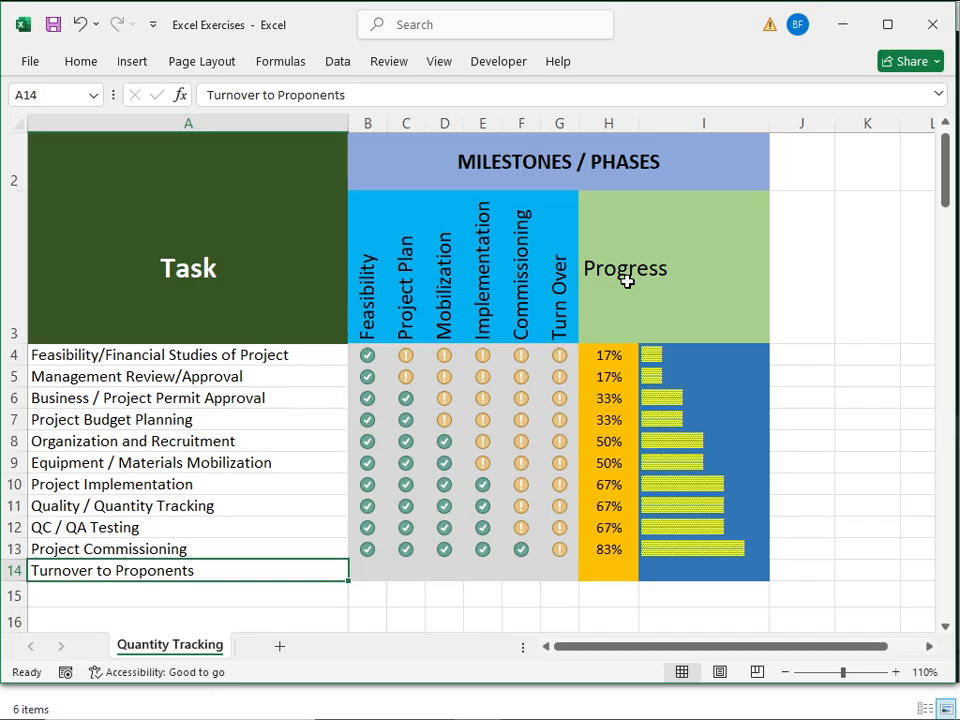
key(Tab)
text(10)
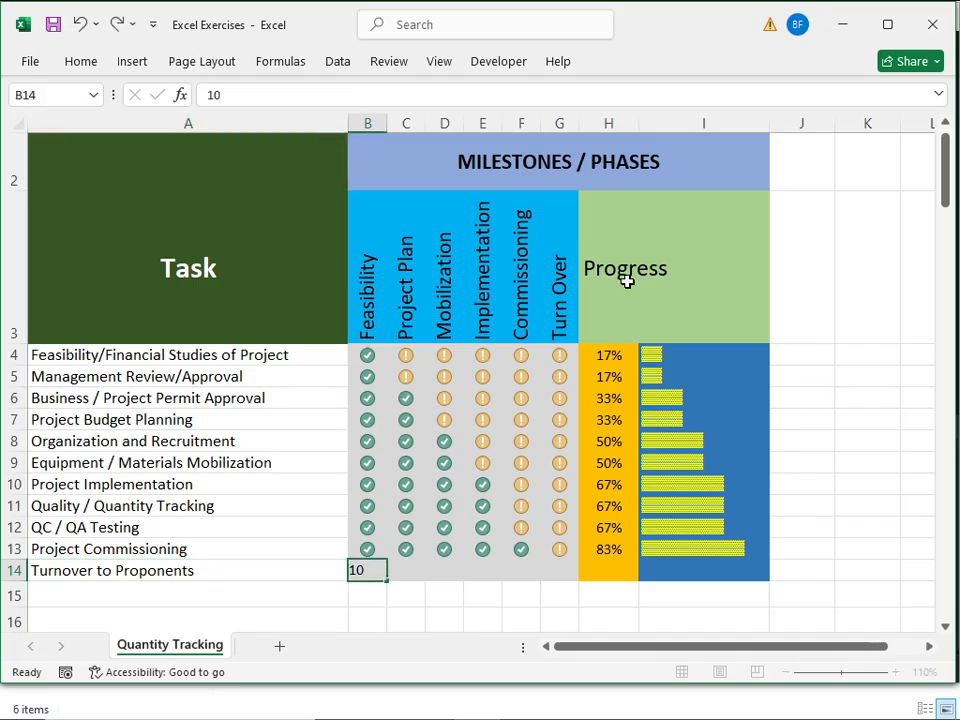
key(Tab)
text(10)
key(Tab)
text(10)
key(Tab)
text(10)
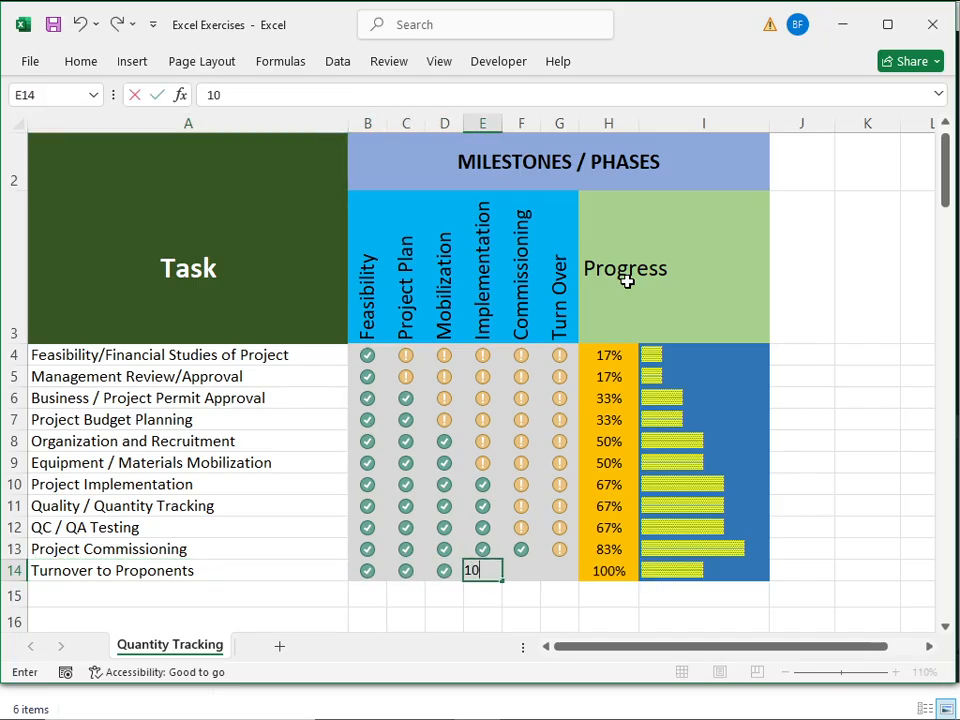
key(Tab)
key(Down)
key(Up)
text(10)
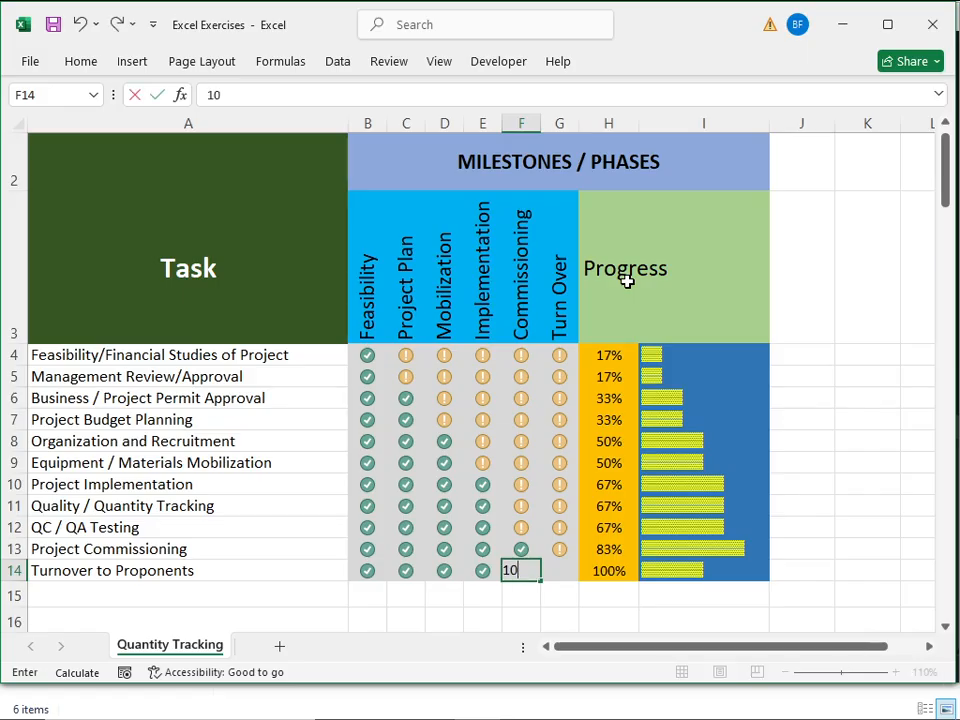
key(Tab)
text(10)
key(Return)
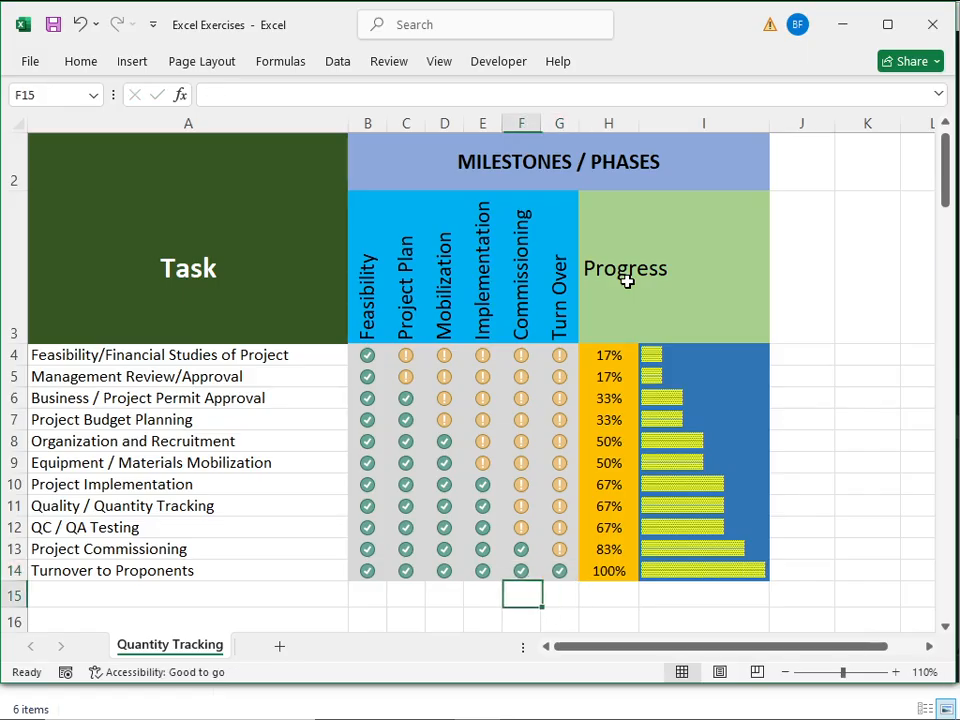
key(Left)
key(Left)
key(Left)
key(Left)
key(Left)
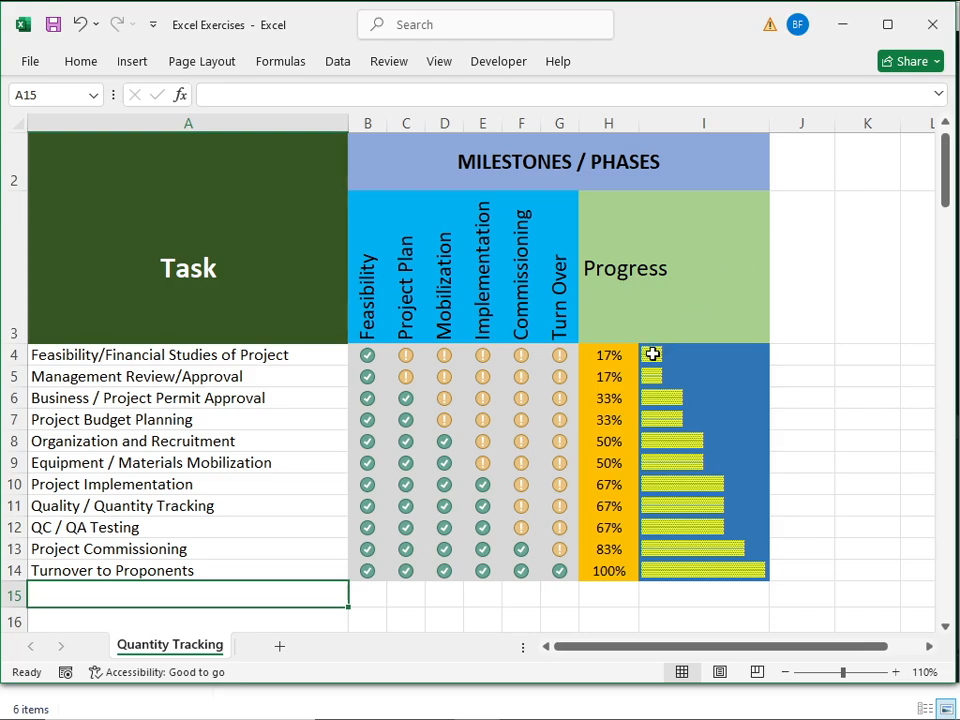
Step: Review the tracking sheet from the title down to the Turnover to Proponents row, checking milestone icons, percentages and progress bars
scroll(568, 347, up, 1)
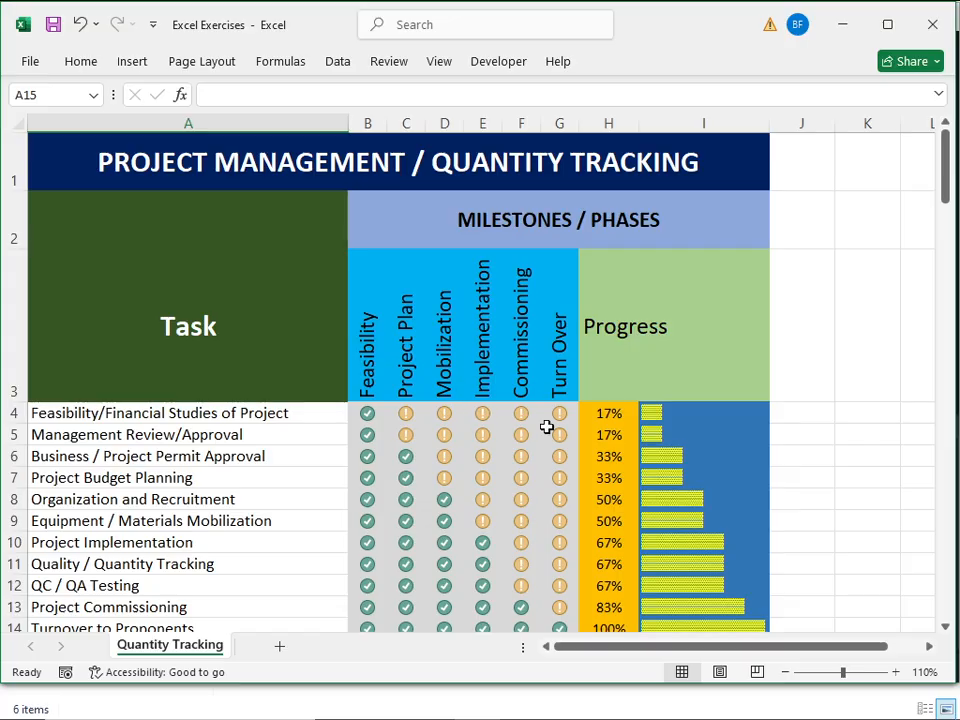
click(195, 414)
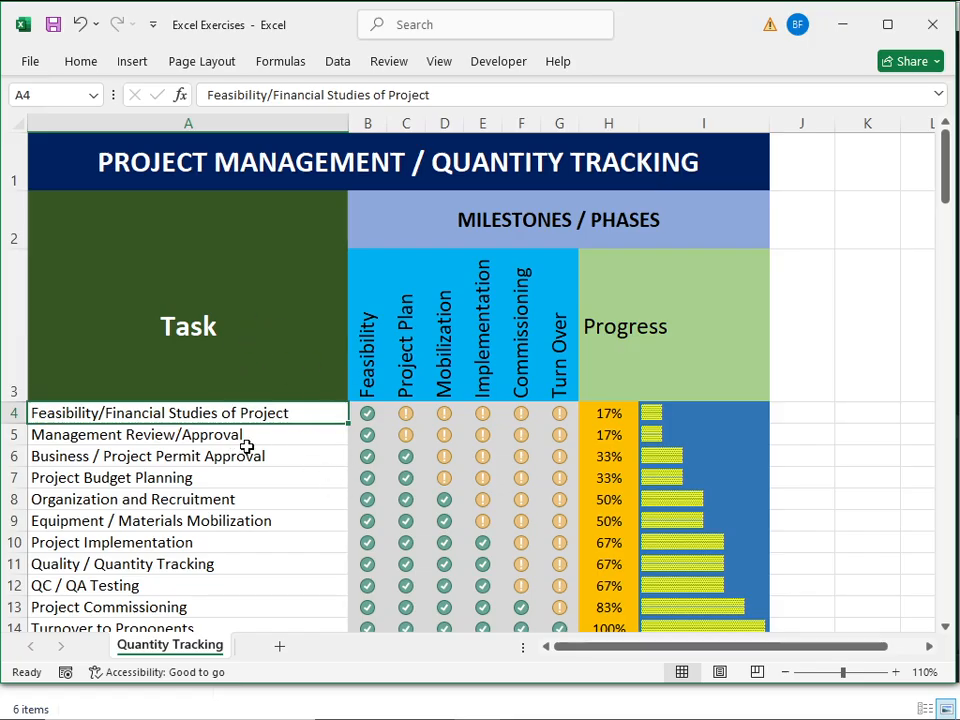
scroll(234, 441, down, 2)
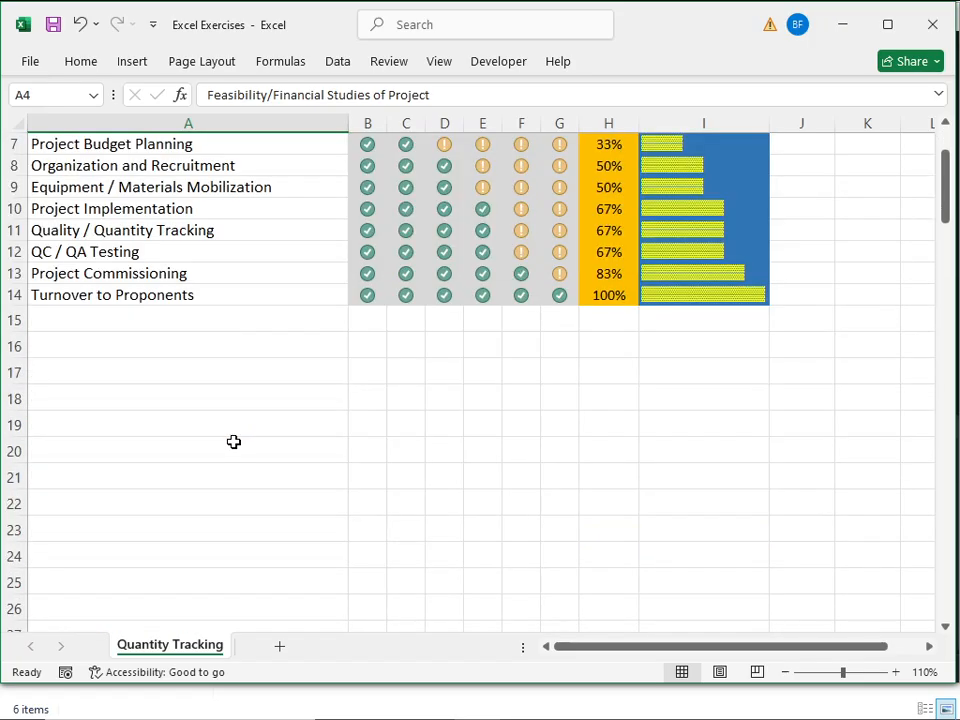
scroll(236, 441, up, 2)
scroll(240, 443, down, 1)
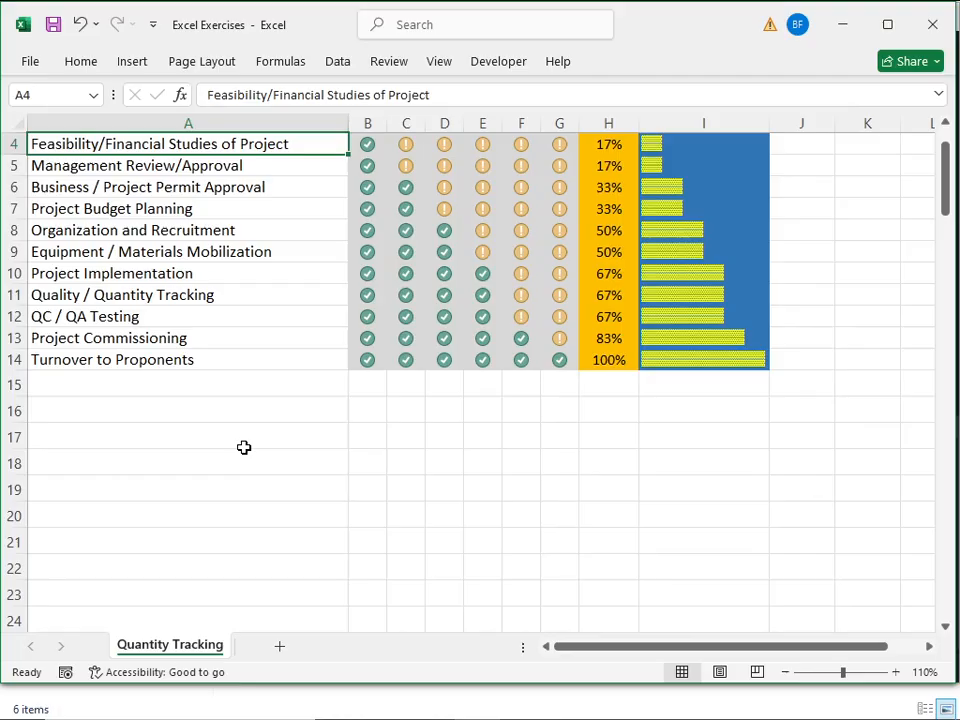
click(183, 385)
scroll(231, 343, up, 1)
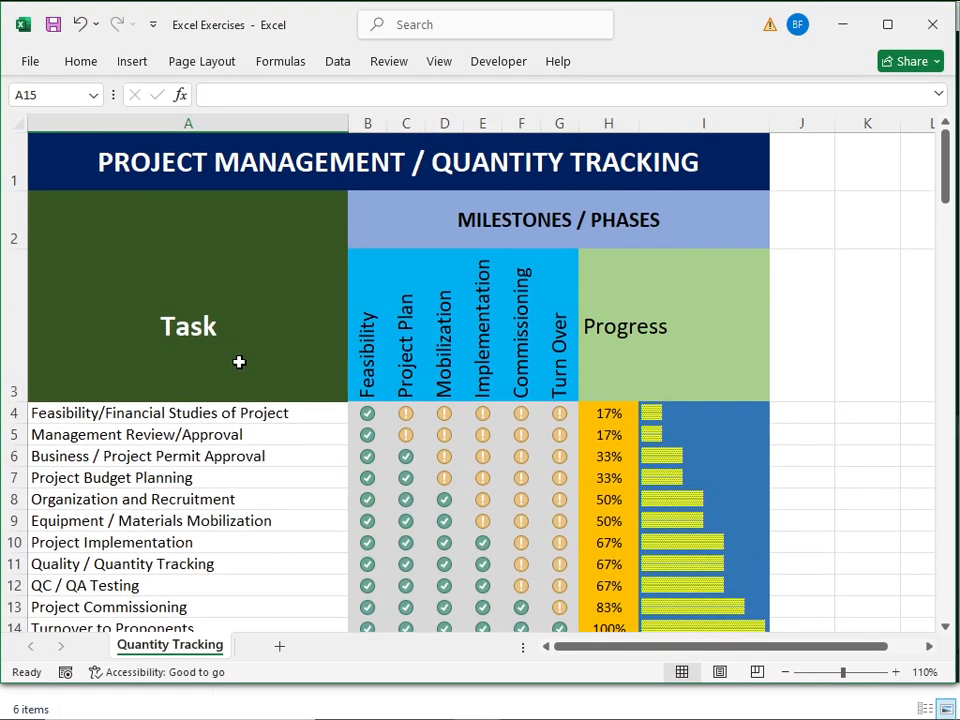